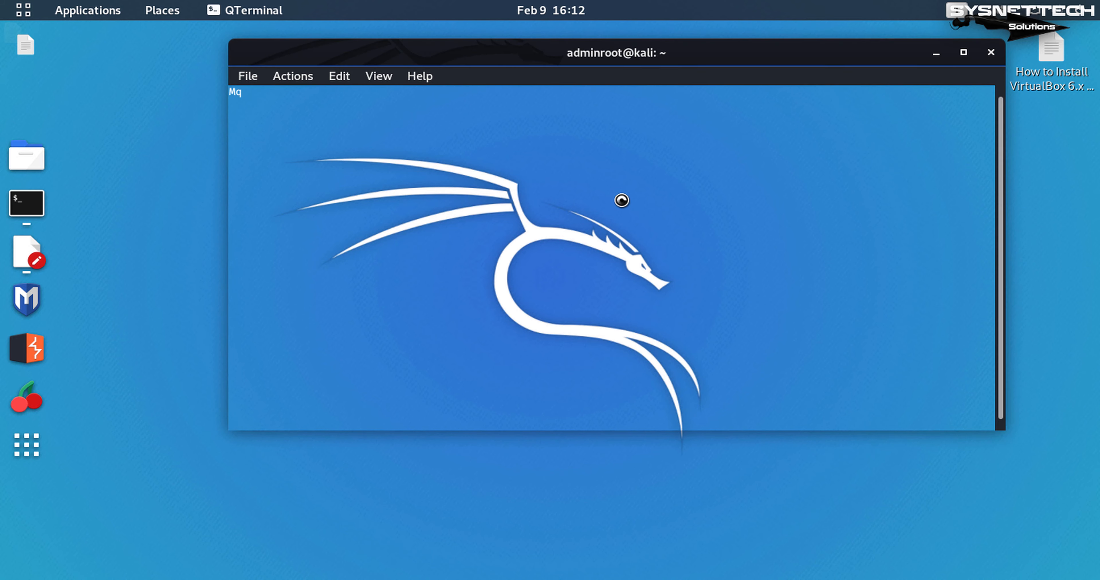
List the contents of the home directory with ls in the terminal
{"action": "left_click_drag", "start_coordinate": [720, 63], "coordinate": [676, 64]}
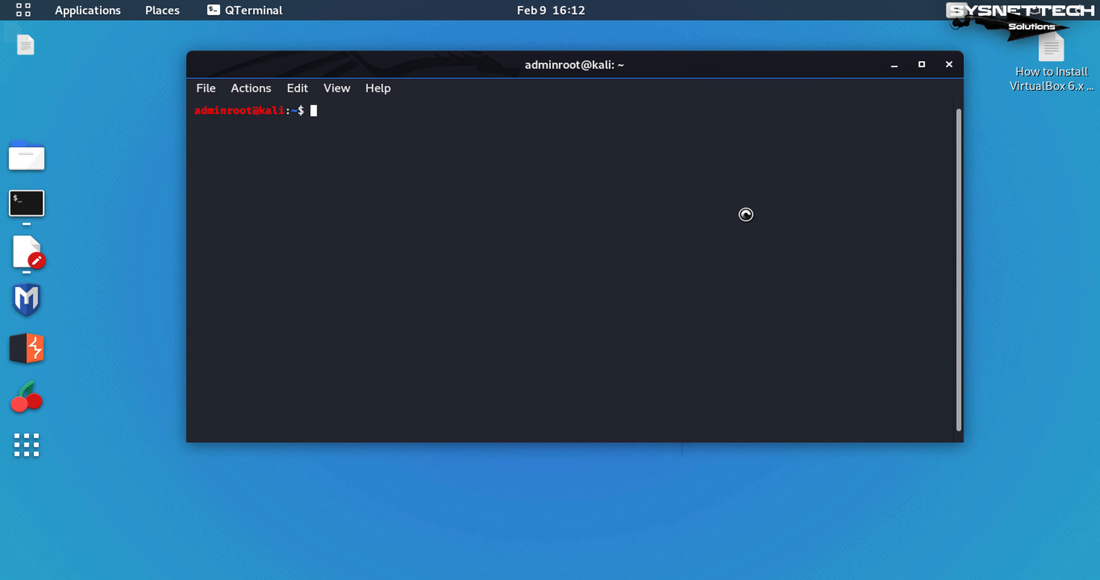
{"action": "type", "text": "ls"}
{"action": "key", "text": "Return"}
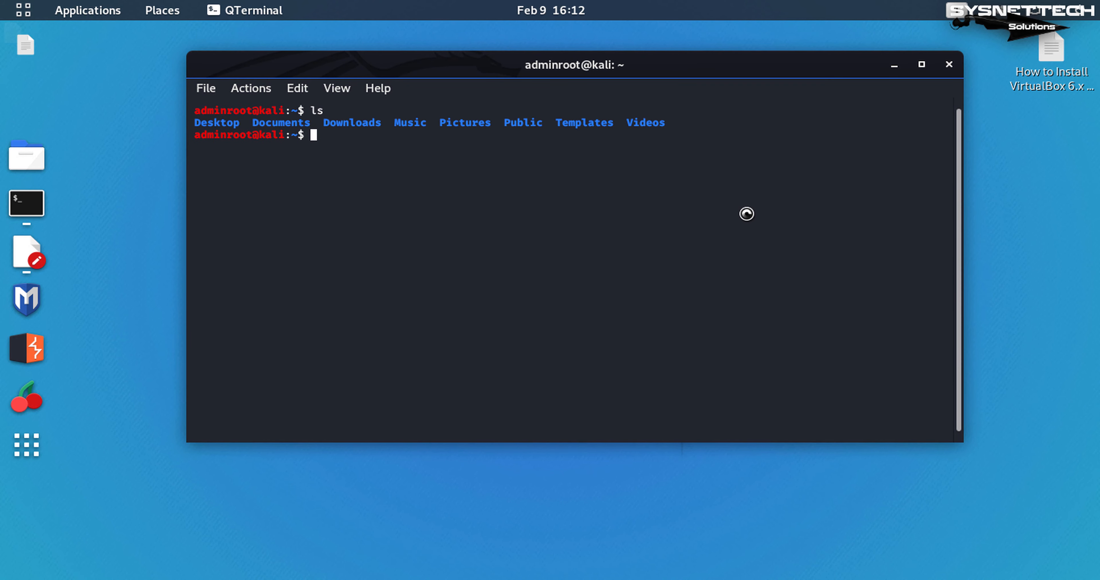
{"action": "key", "text": "Return"}
{"action": "key", "text": "Return"}
Change the working directory to Downloads/ with cd
{"action": "type", "text": "cd Do"}
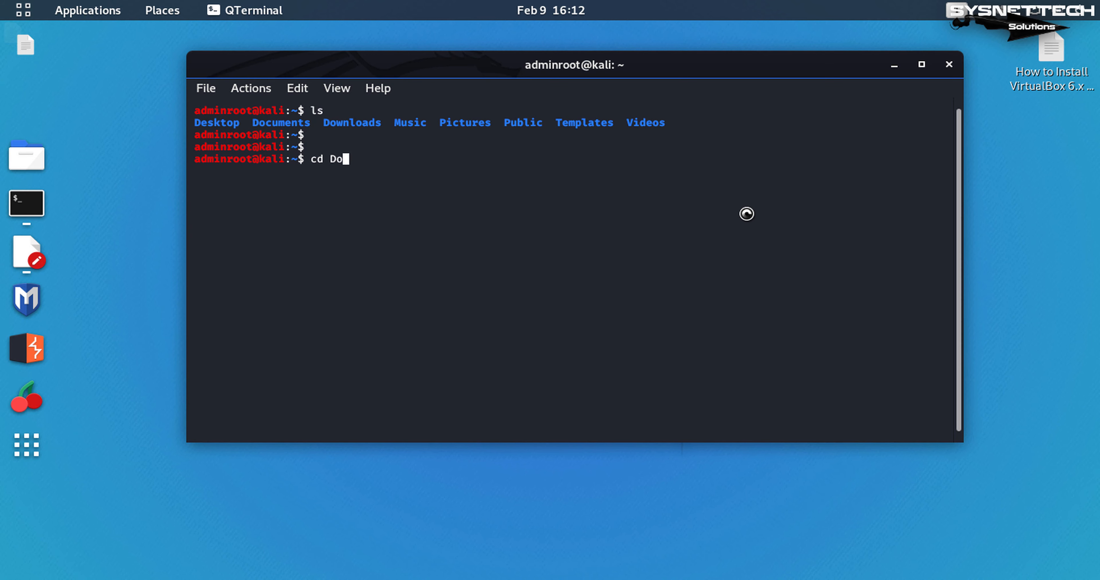
{"action": "key", "text": "Return"}
{"action": "key", "text": "Up"}
{"action": "key", "text": "Tab"}
{"action": "key", "text": "Tab"}
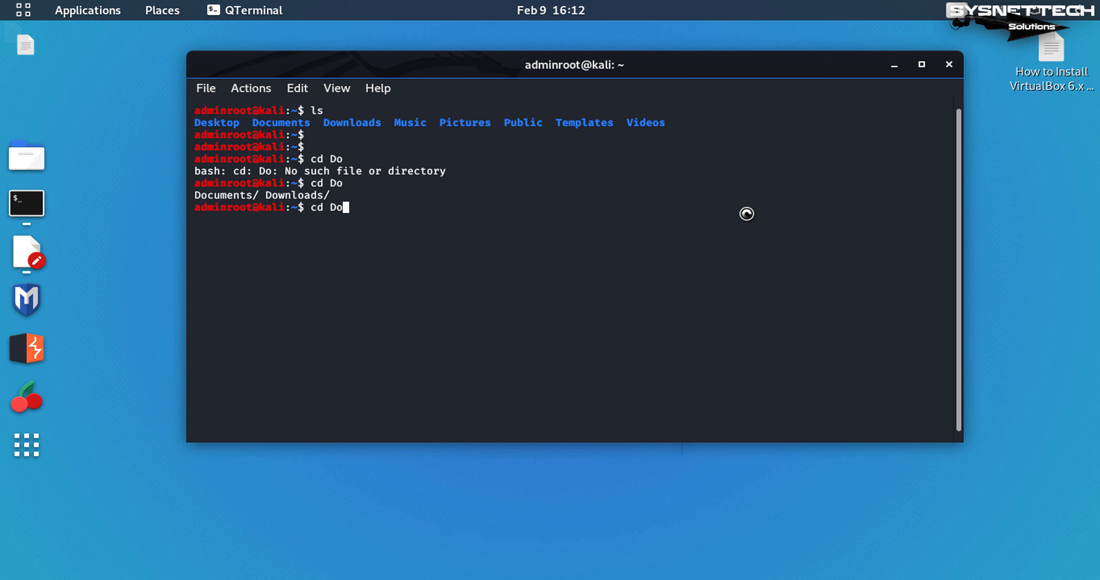
{"action": "type", "text": "w"}
{"action": "key", "text": "Tab"}
{"action": "key", "text": "Return"}
{"action": "key", "text": "Return"}
{"action": "key", "text": "Return"}
Clear the terminal and list the files in the Downloads directory
{"action": "type", "text": "clear"}
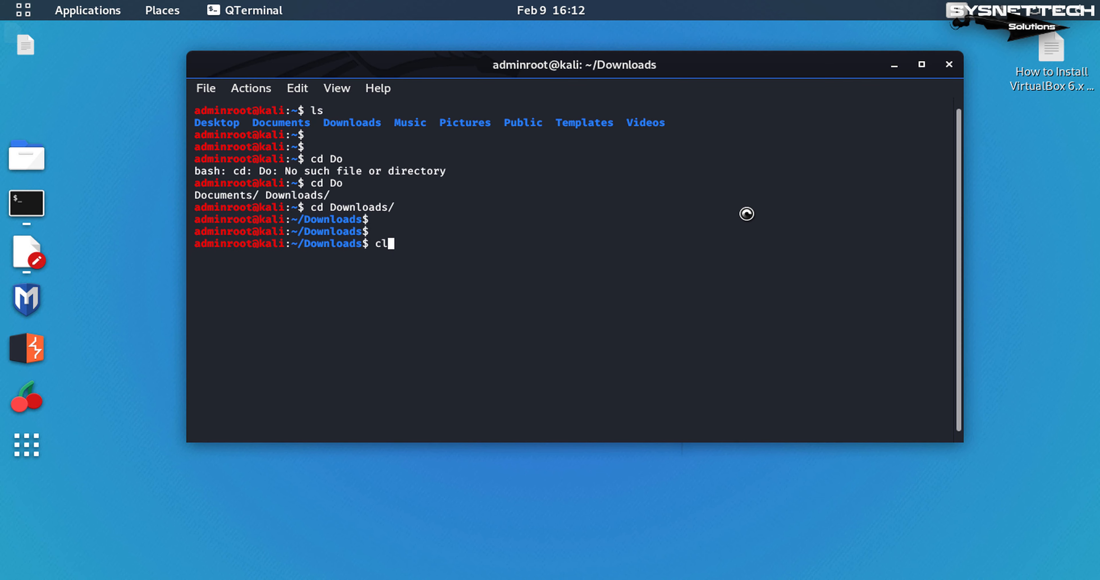
{"action": "key", "text": "Return"}
{"action": "type", "text": "ls"}
{"action": "key", "text": "Return"}
{"action": "key", "text": "Return"}
{"action": "key", "text": "Return"}
{"action": "key", "text": "Return"}
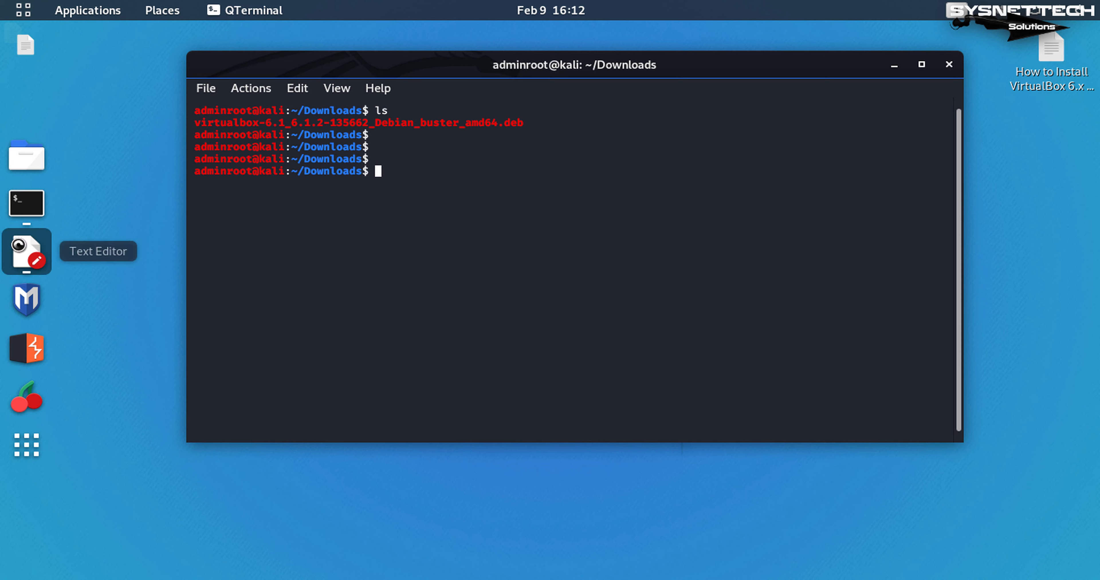
Switch to the Text Editor notes, check the dpkg command in instruction 3, and return to the terminal
{"action": "left_click", "coordinate": [26, 253]}
{"action": "left_click_drag", "start_coordinate": [658, 135], "coordinate": [242, 134]}
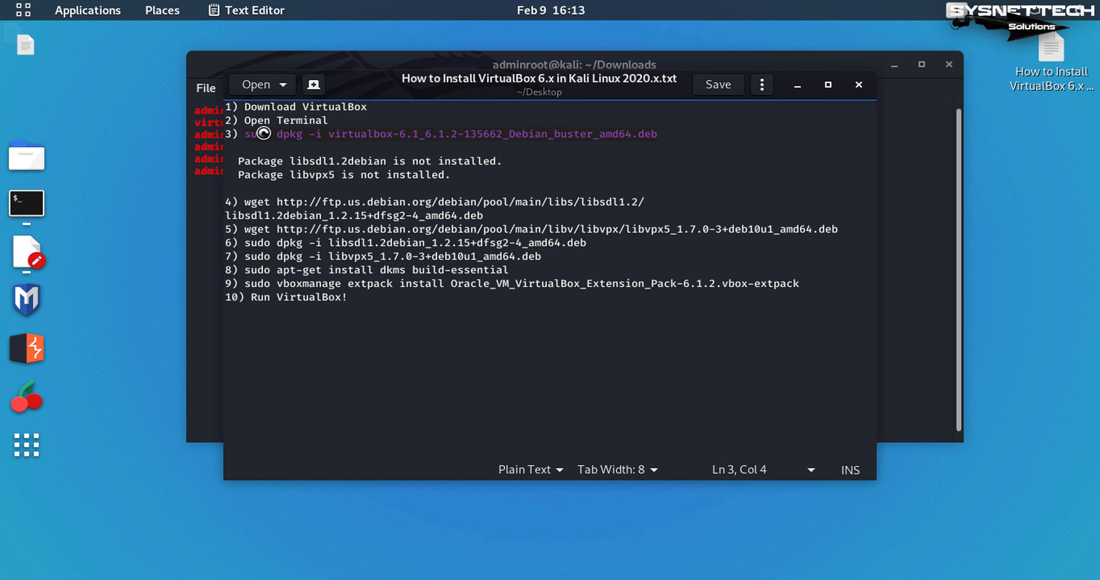
{"action": "left_click", "coordinate": [797, 85]}
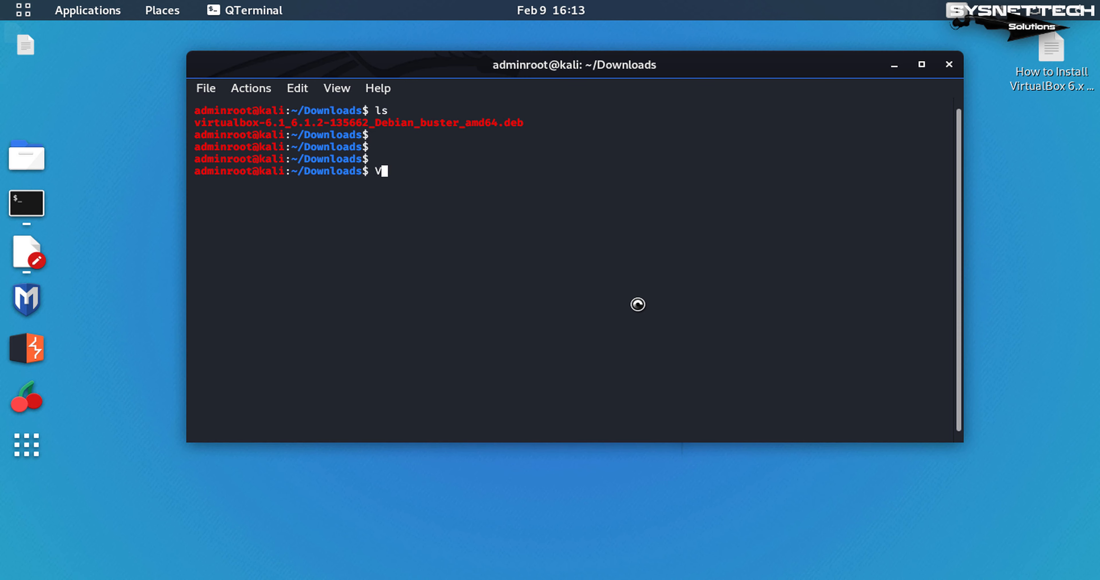
Run sudo dpkg -i on virtualbox-6.1_6.1.2-135662_Debian_buster_amd64.deb, authenticating with the sudo account password
{"action": "type", "text": "sudo dpkg -i v"}
{"action": "key", "text": "Tab"}
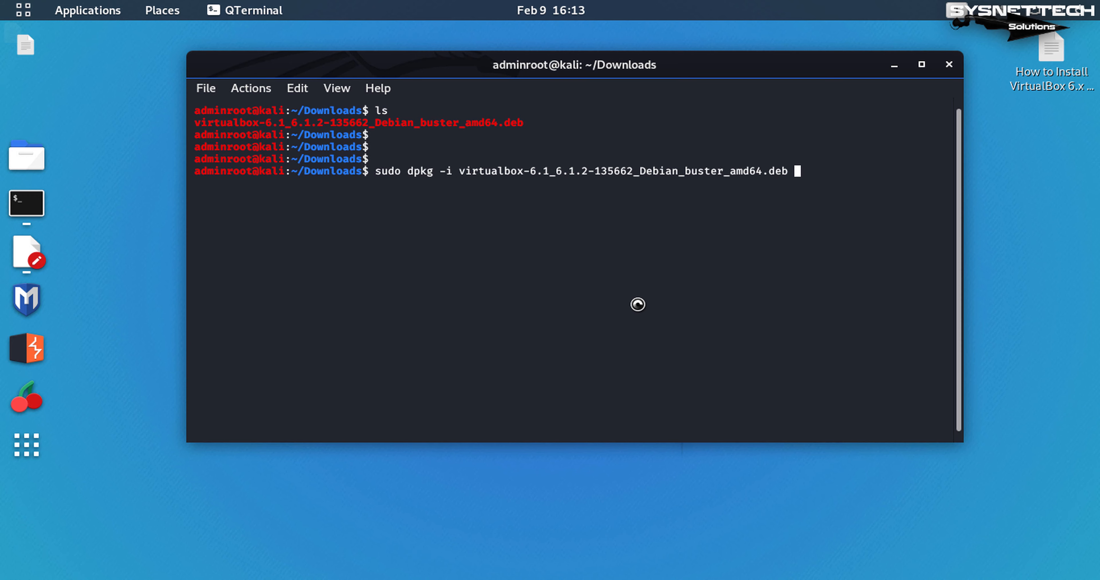
{"action": "key", "text": "Return"}
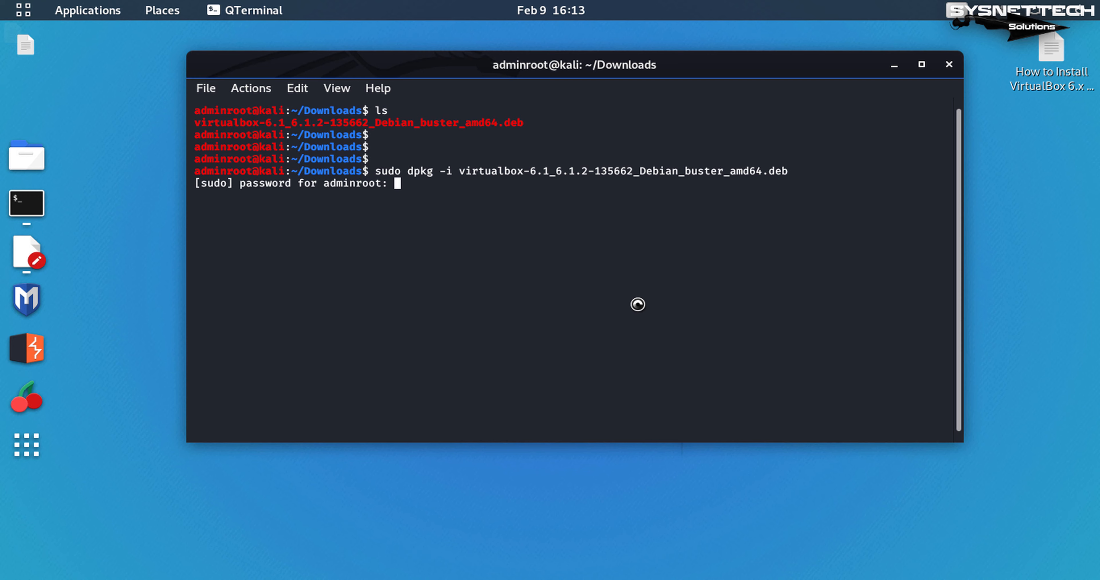
{"action": "key", "text": "Return"}
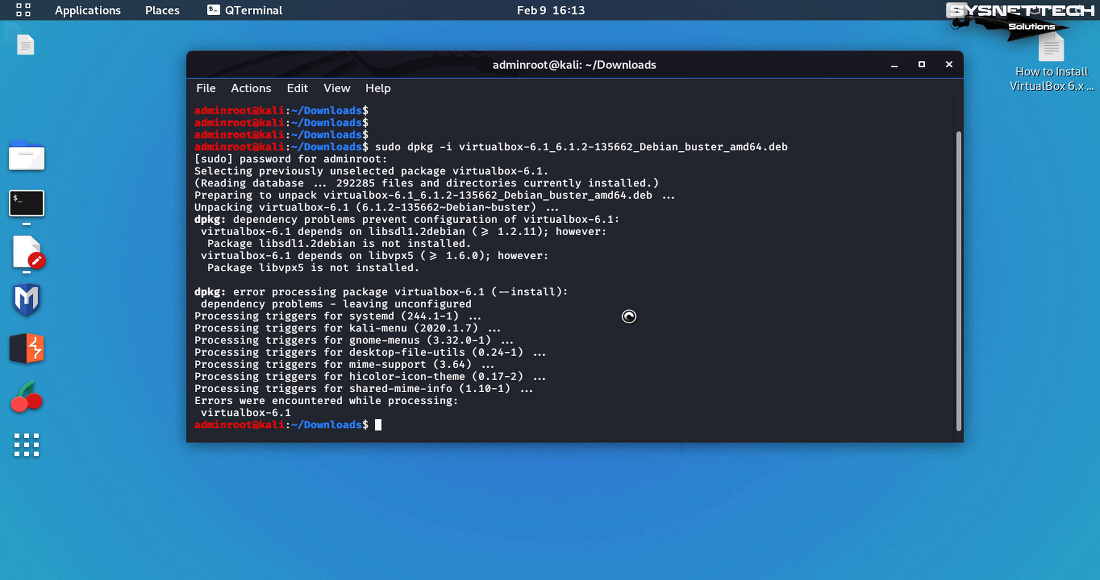
Examine the dependency messages in the dpkg output for the packages VirtualBox requires, and clear the terminal
{"action": "scroll", "coordinate": [630, 326], "scroll_direction": "up", "scroll_amount": 1}
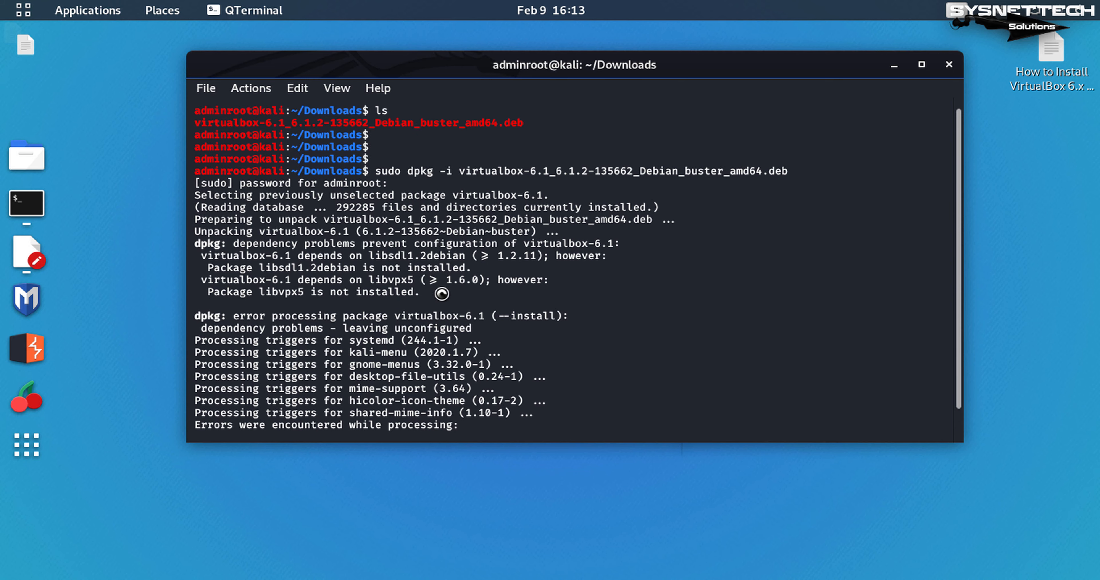
{"action": "left_click_drag", "start_coordinate": [442, 294], "coordinate": [160, 246]}
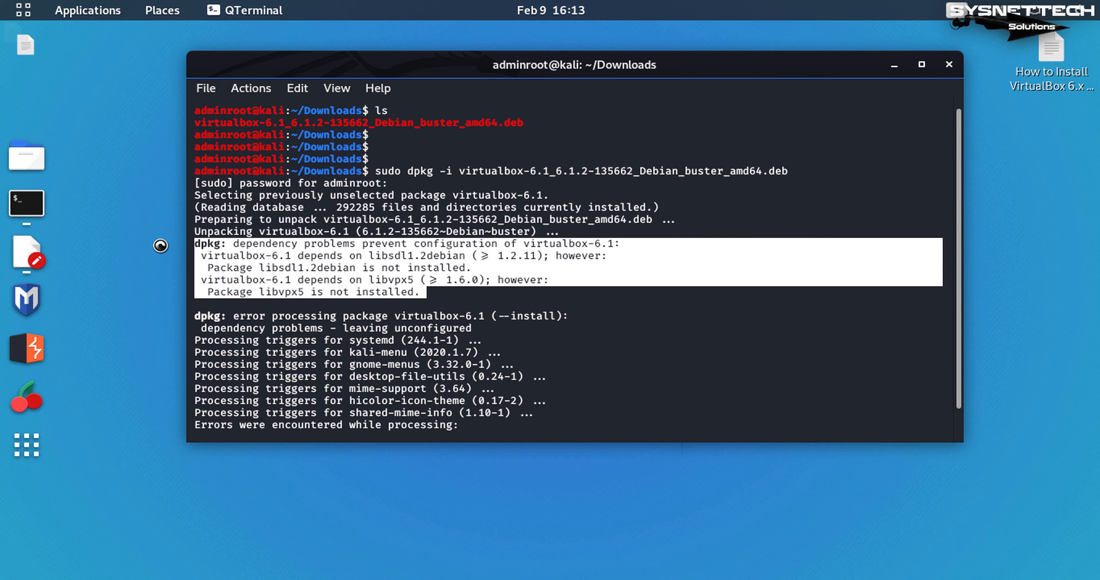
{"action": "left_click", "coordinate": [324, 256]}
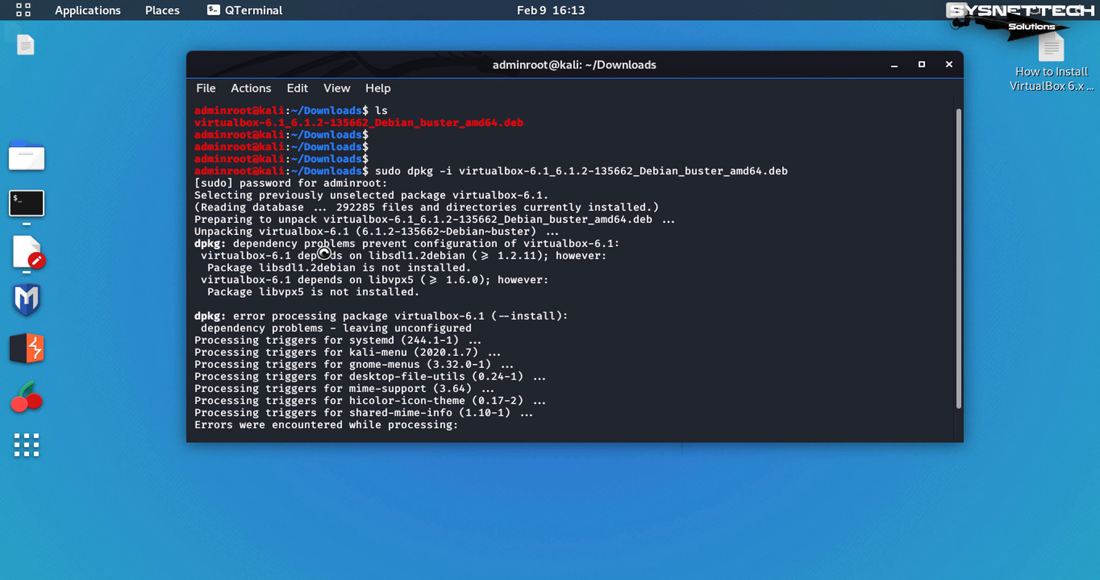
{"action": "triple_click", "coordinate": [315, 269]}
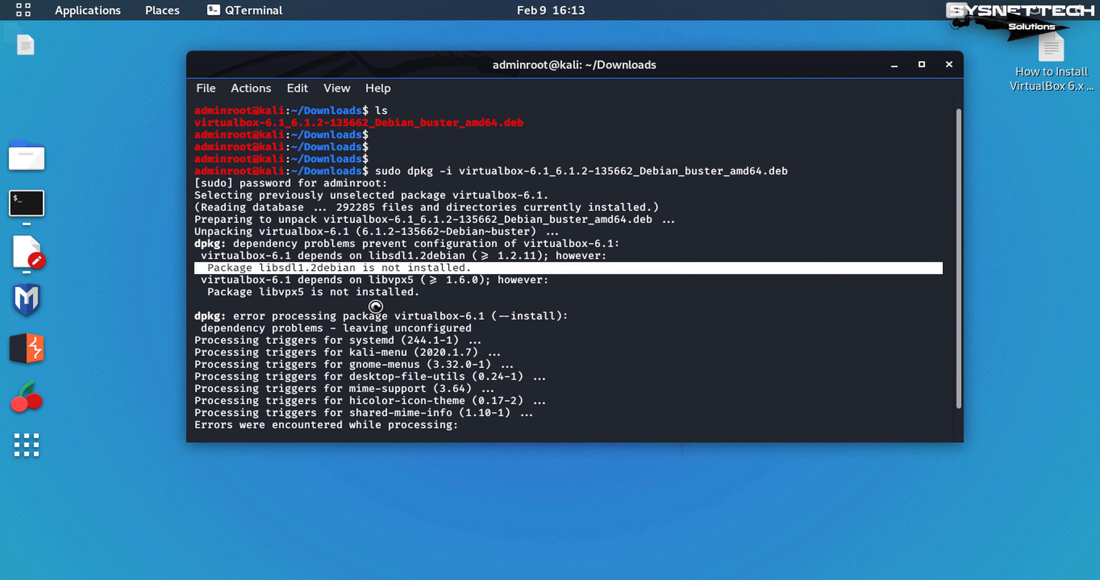
{"action": "triple_click", "coordinate": [293, 295]}
{"action": "double_click", "coordinate": [293, 294]}
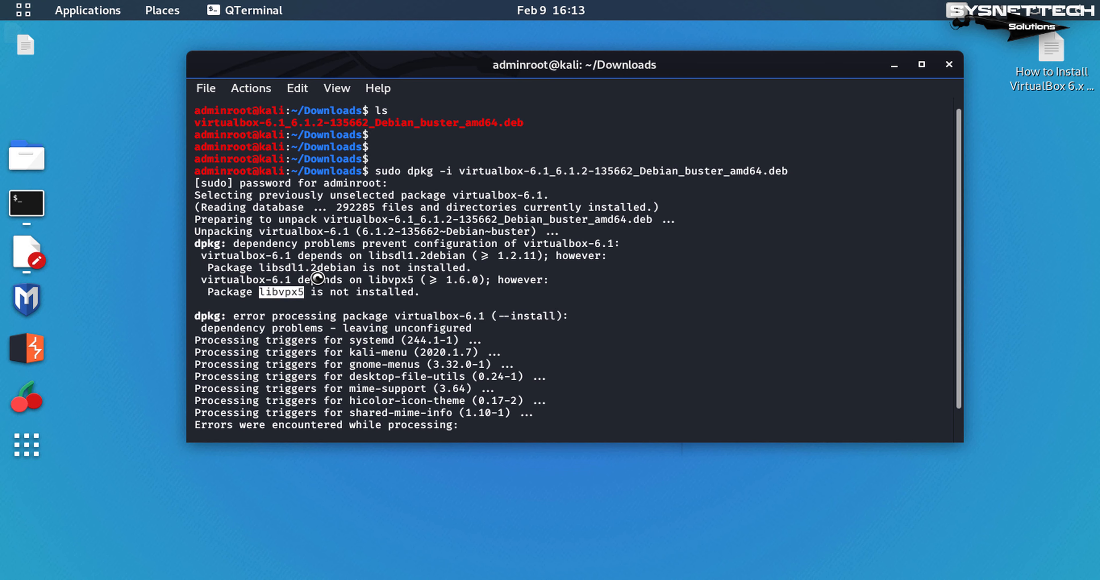
{"action": "triple_click", "coordinate": [320, 269]}
{"action": "double_click", "coordinate": [320, 269]}
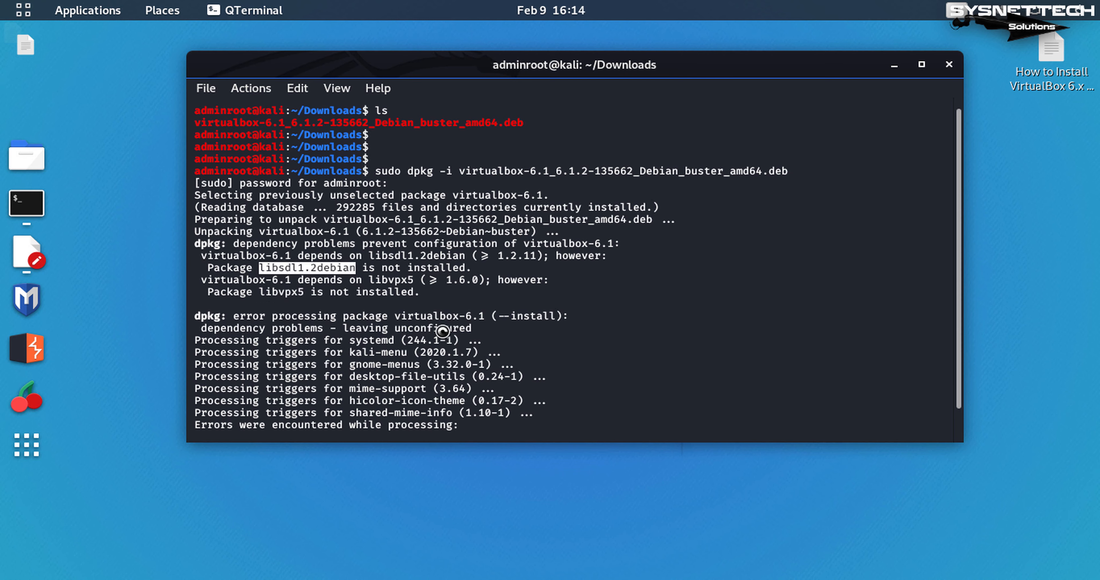
{"action": "left_click", "coordinate": [677, 374]}
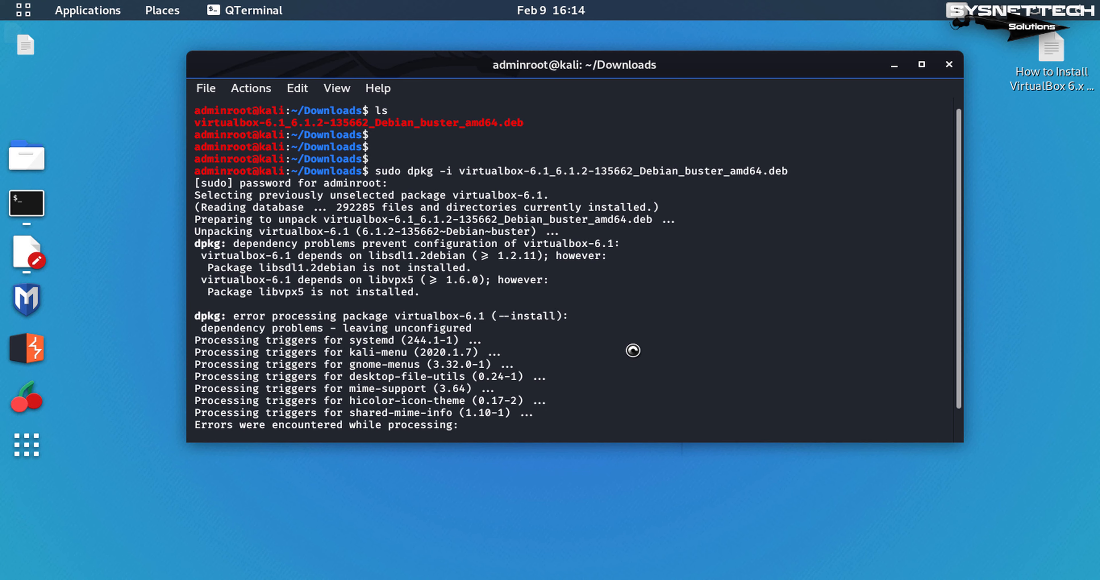
{"action": "type", "text": "clear"}
{"action": "key", "text": "Return"}
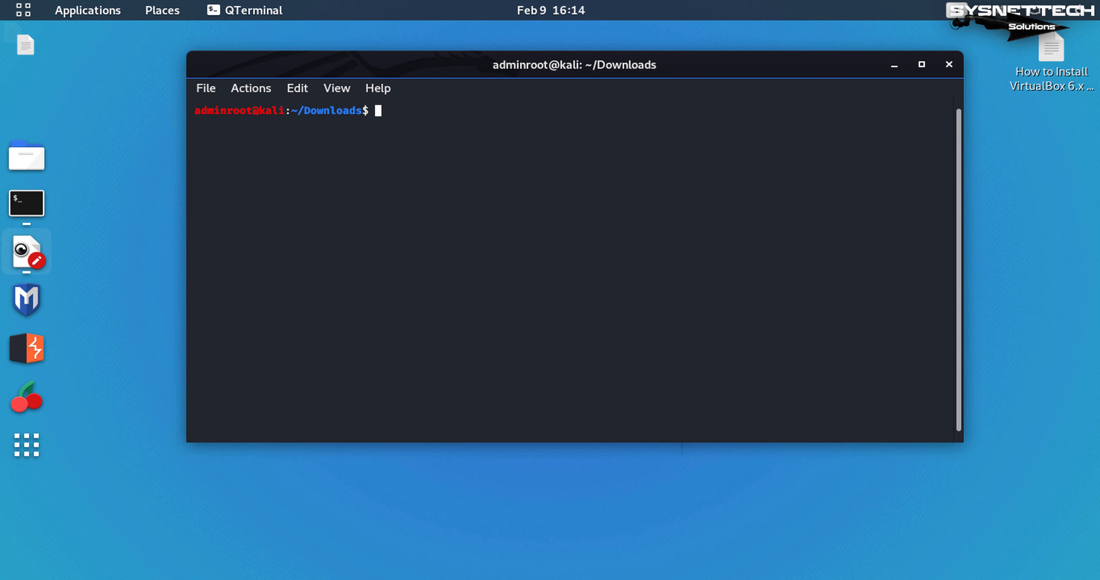
Switch to the Text Editor notes and copy the full wget command for libsdl1.2debian_1.2.15+dfsg2-4_amd64.deb from instruction 4
{"action": "left_click", "coordinate": [21, 247]}
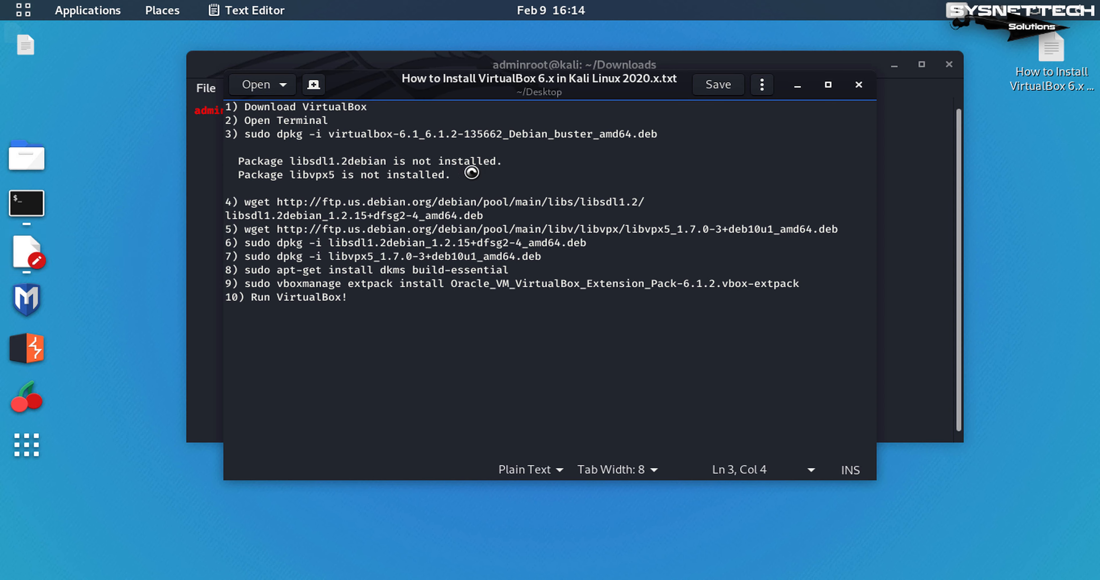
{"action": "left_click_drag", "start_coordinate": [488, 175], "coordinate": [212, 160]}
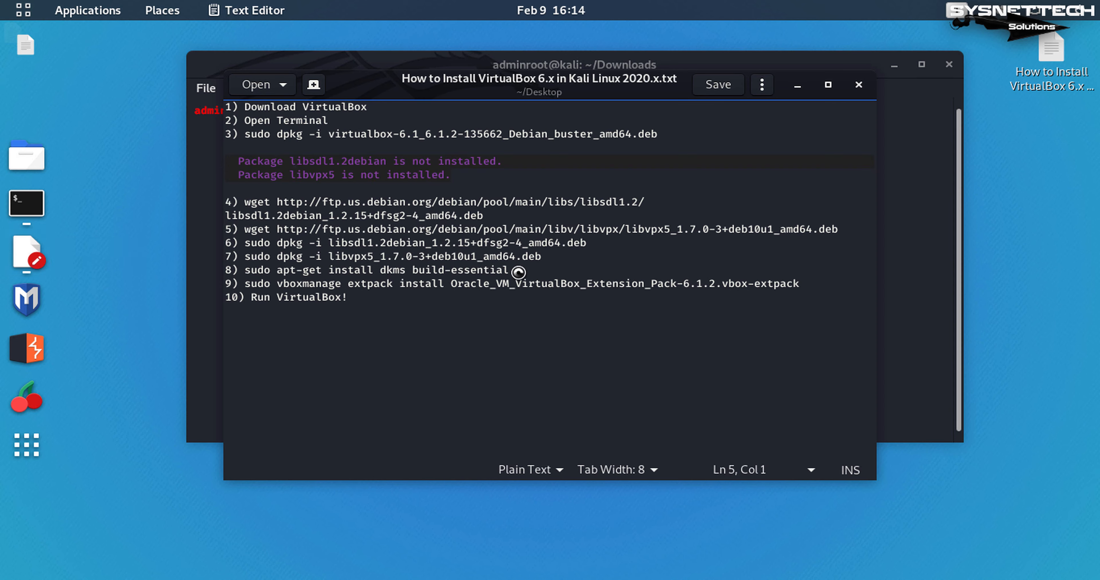
{"action": "left_click_drag", "start_coordinate": [641, 202], "coordinate": [390, 202]}
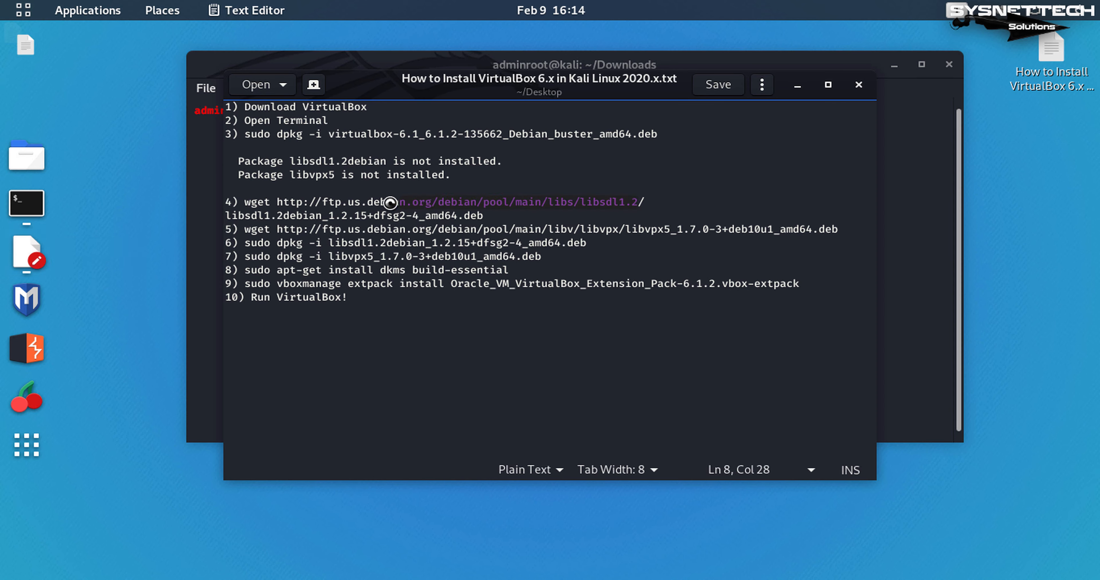
{"action": "left_click_drag", "start_coordinate": [639, 202], "coordinate": [267, 203]}
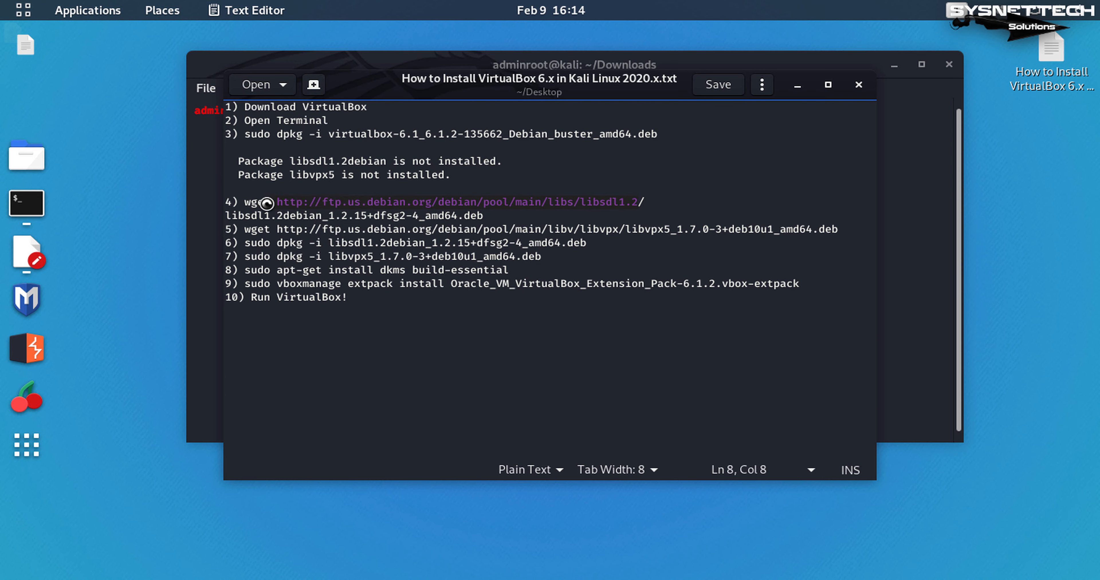
{"action": "left_click_drag", "start_coordinate": [491, 216], "coordinate": [244, 203]}
{"action": "right_click", "coordinate": [258, 208]}
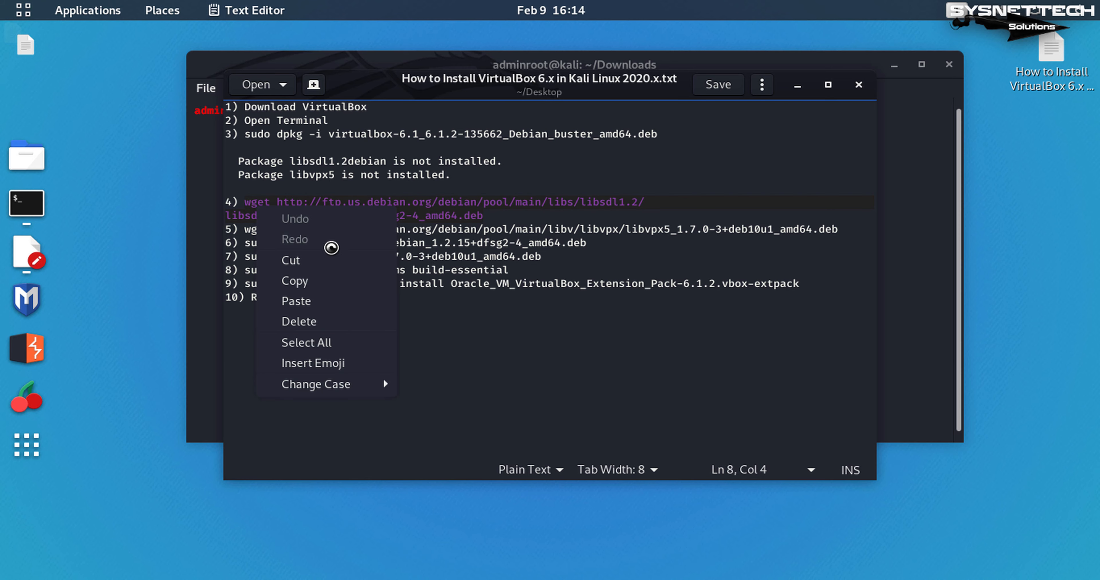
{"action": "left_click", "coordinate": [307, 280]}
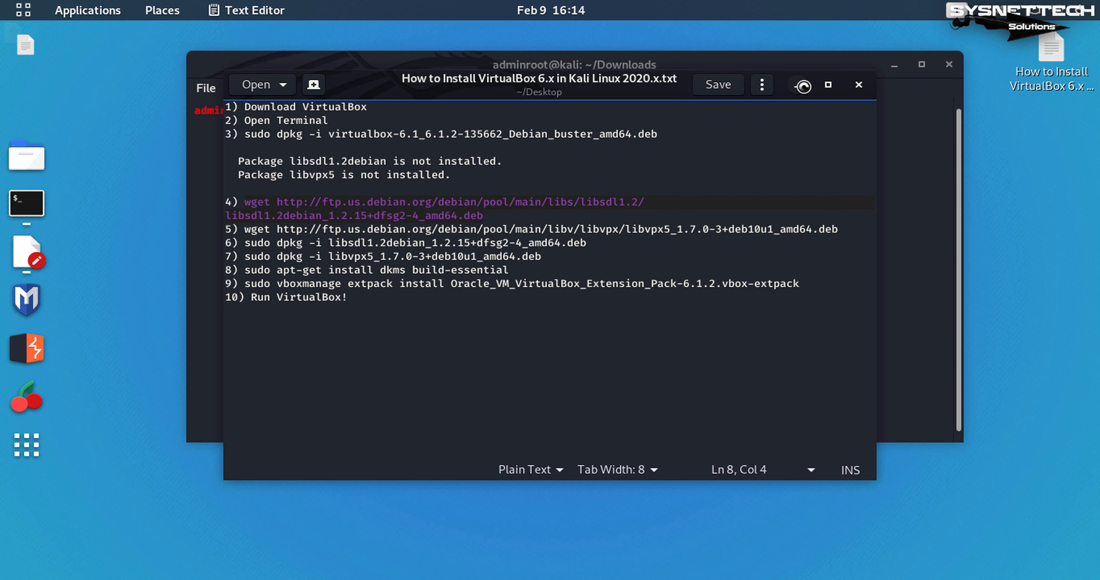
Return to the terminal and run the copied wget command to download libsdl1.2debian_1.2.15+dfsg2-4_amd64.deb into Downloads
{"action": "left_click", "coordinate": [803, 85]}
{"action": "right_click", "coordinate": [496, 208]}
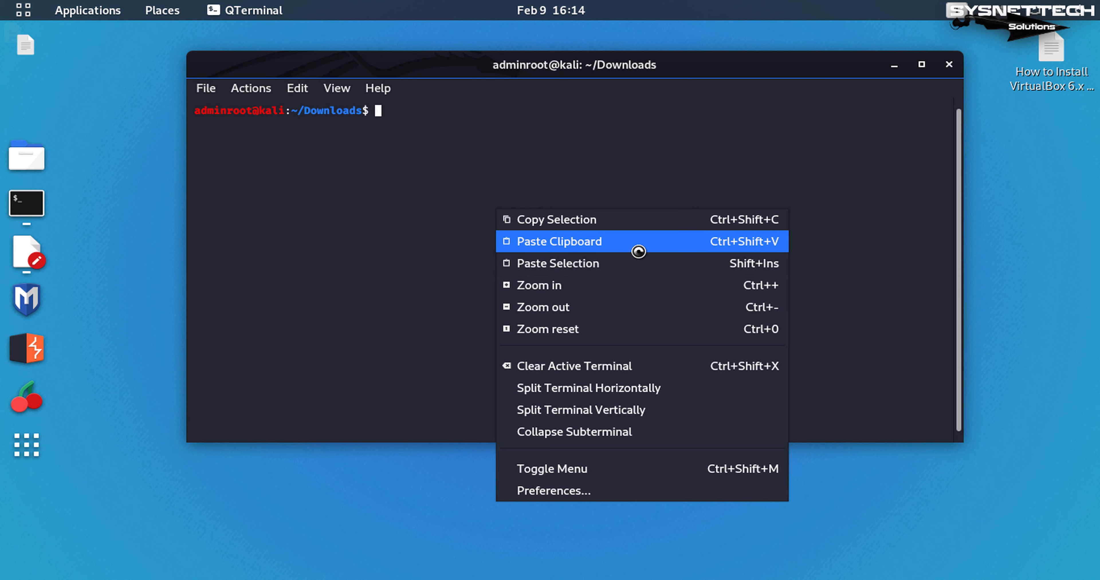
{"action": "left_click", "coordinate": [640, 247]}
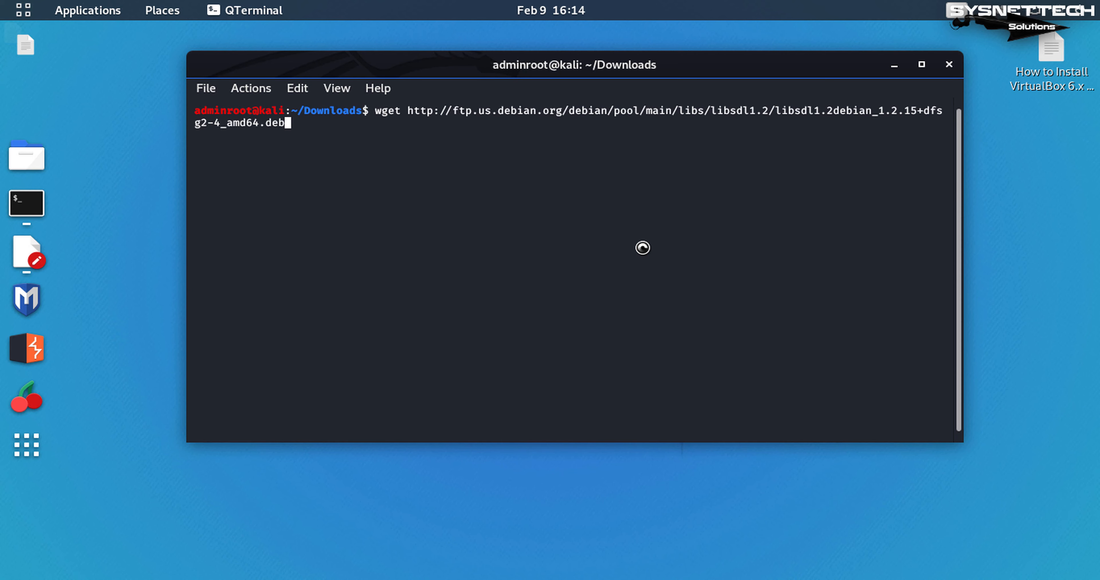
{"action": "key", "text": "Return"}
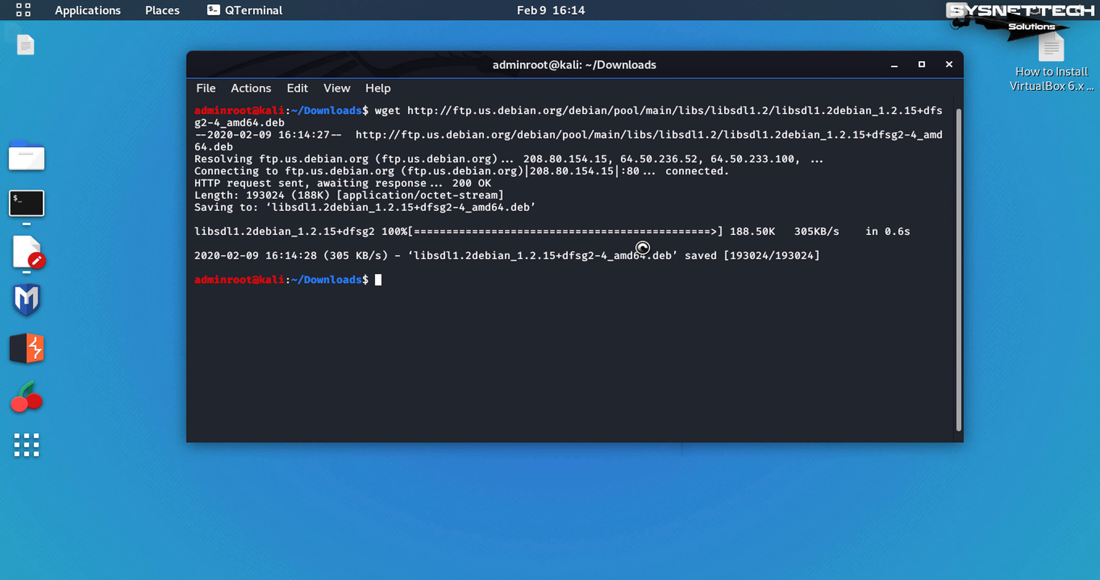
List the Downloads directory to check for the libsdl1.2debian package, and clear the terminal
{"action": "type", "text": "ls"}
{"action": "key", "text": "Return"}
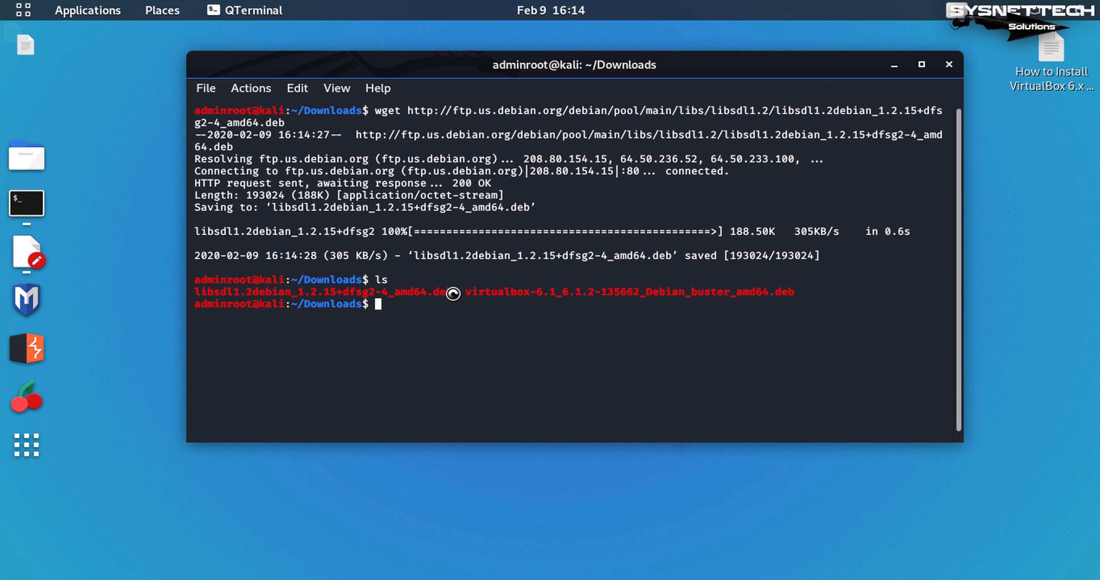
{"action": "left_click_drag", "start_coordinate": [453, 292], "coordinate": [188, 292]}
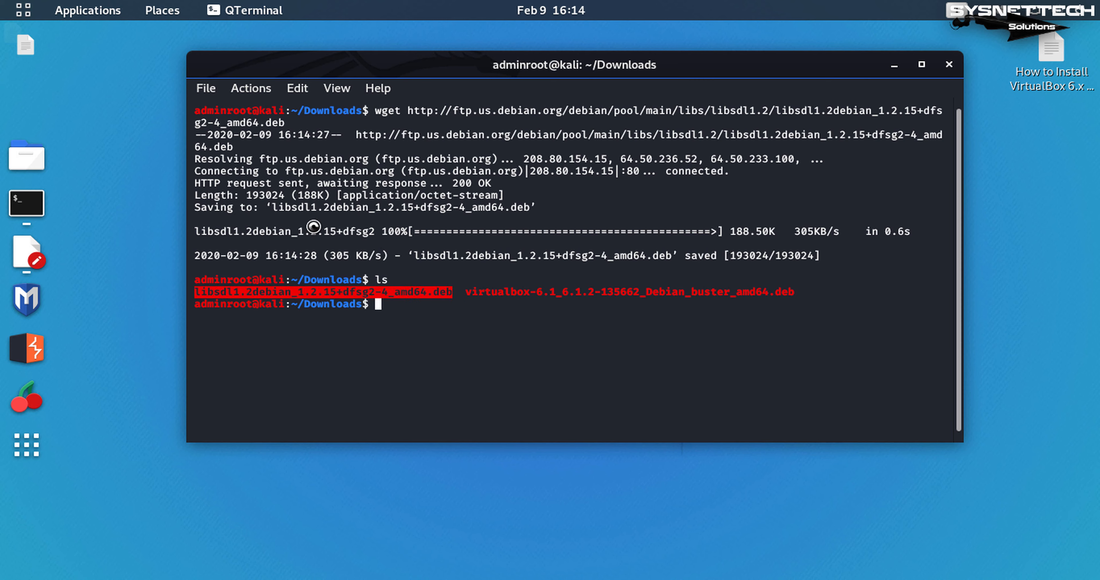
{"action": "left_click", "coordinate": [532, 320]}
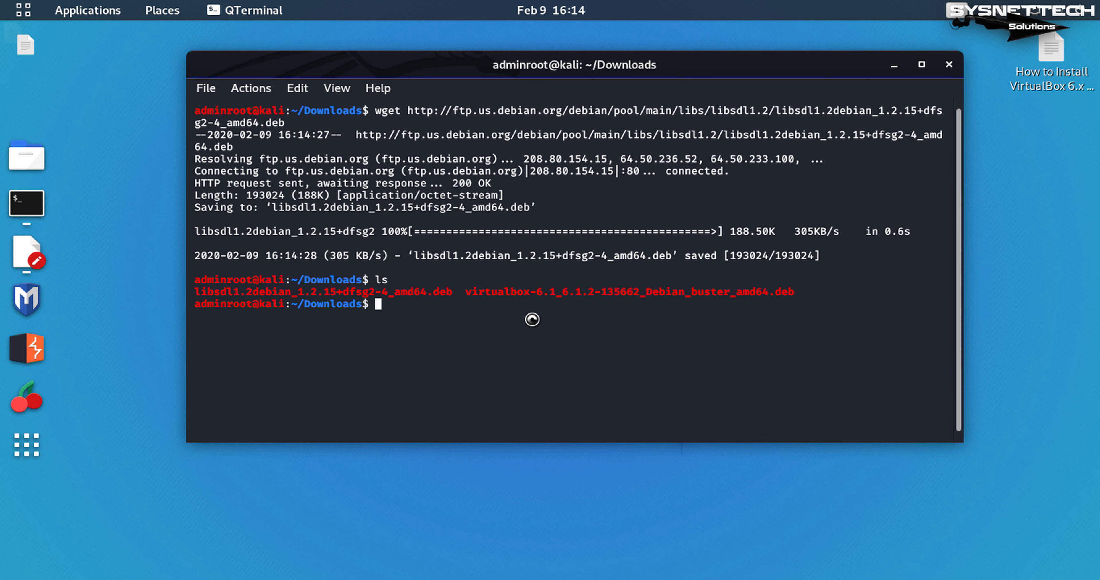
{"action": "type", "text": "clear"}
{"action": "key", "text": "Return"}
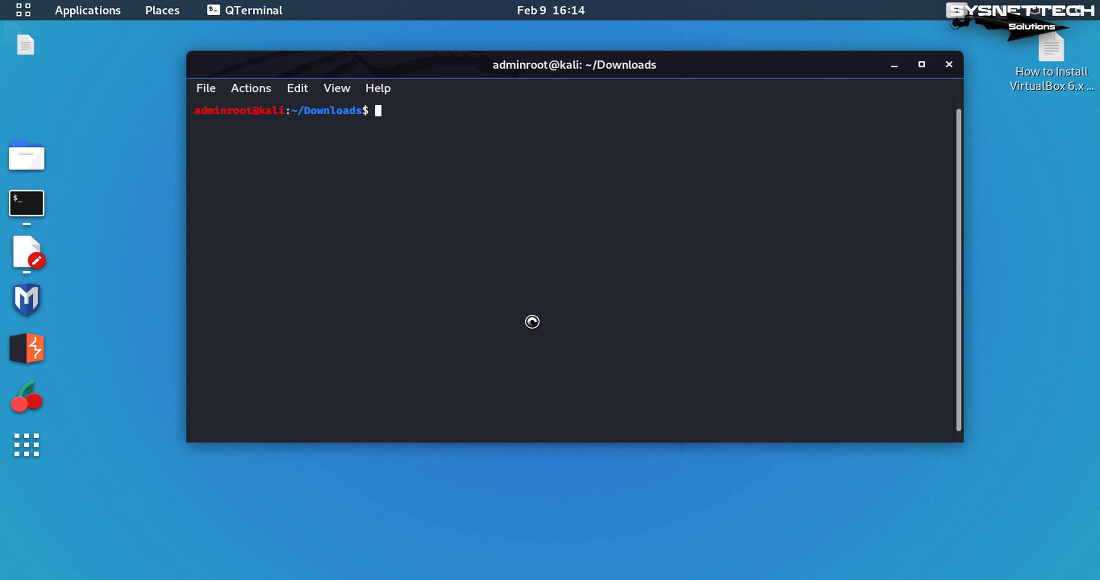
Switch to the Text Editor notes and copy the wget command for libvpx5_1.7.0-3+deb10u1_amd64.deb from instruction 5
{"action": "key", "text": "alt+Tab"}
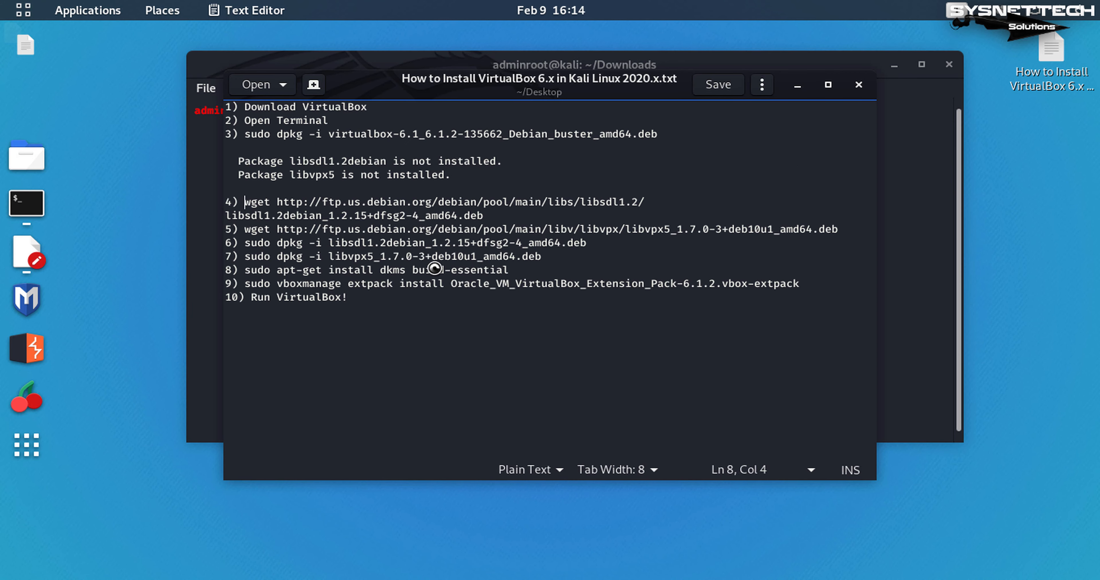
{"action": "left_click_drag", "start_coordinate": [843, 228], "coordinate": [252, 229]}
{"action": "right_click", "coordinate": [253, 229]}
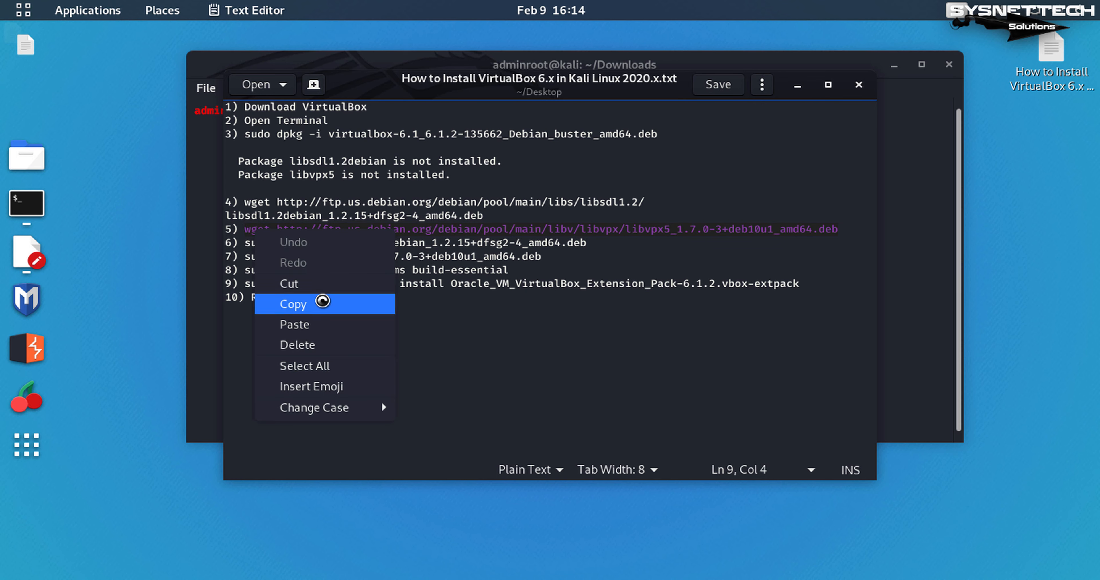
{"action": "left_click", "coordinate": [320, 304]}
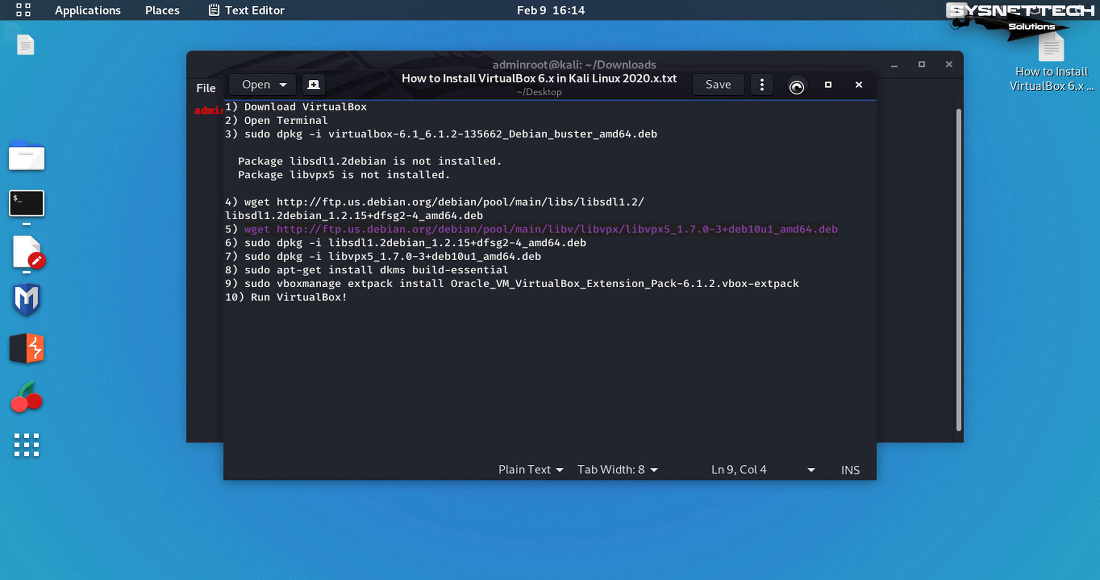
Return to the terminal and run the copied wget command to download libvpx5_1.7.0-3+deb10u1_amd64.deb into Downloads
{"action": "left_click", "coordinate": [796, 86]}
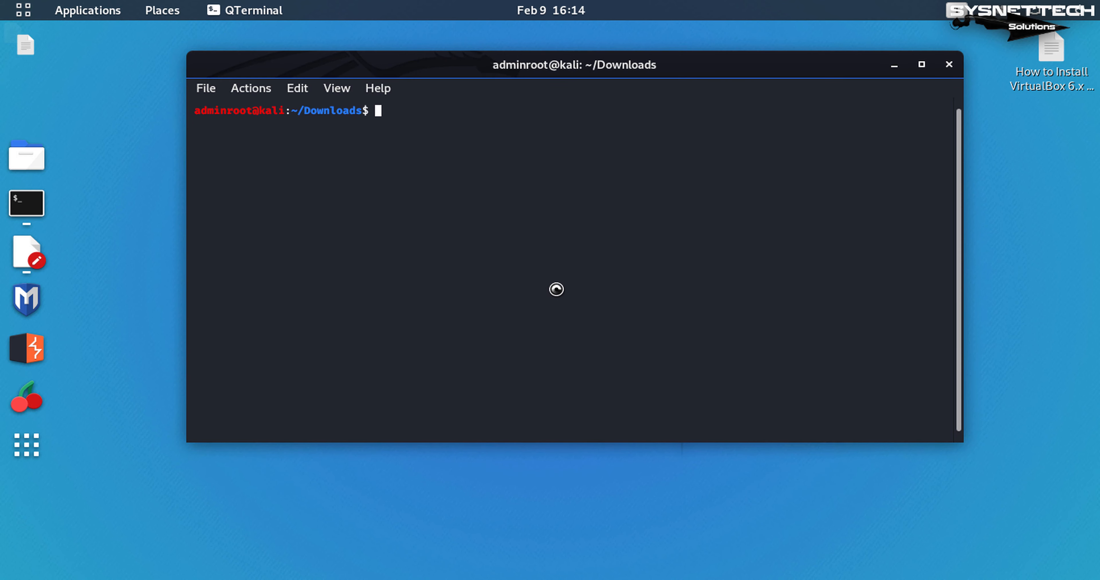
{"action": "right_click", "coordinate": [525, 195]}
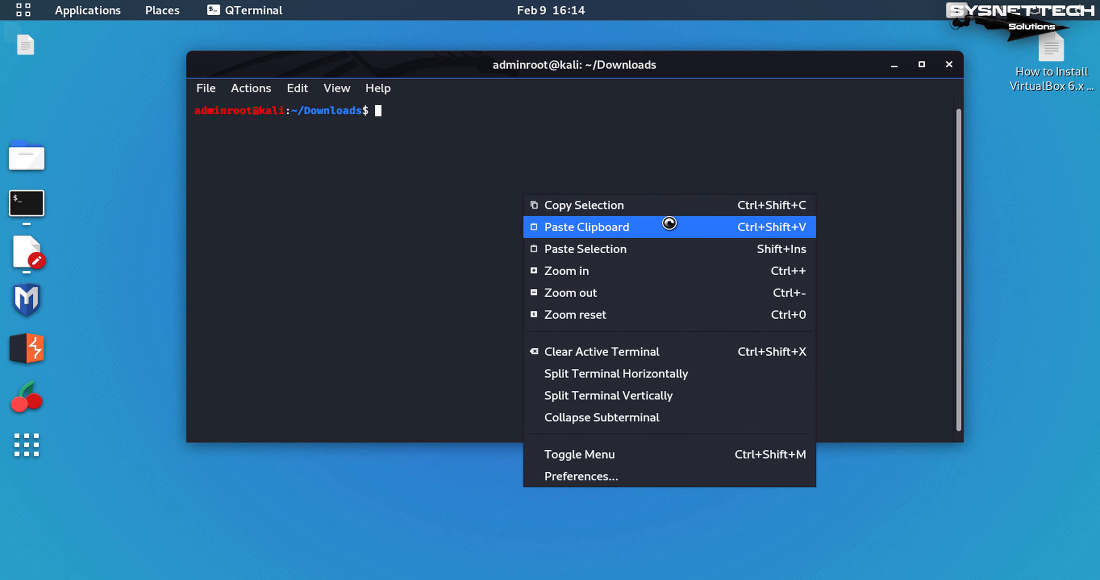
{"action": "left_click", "coordinate": [670, 223]}
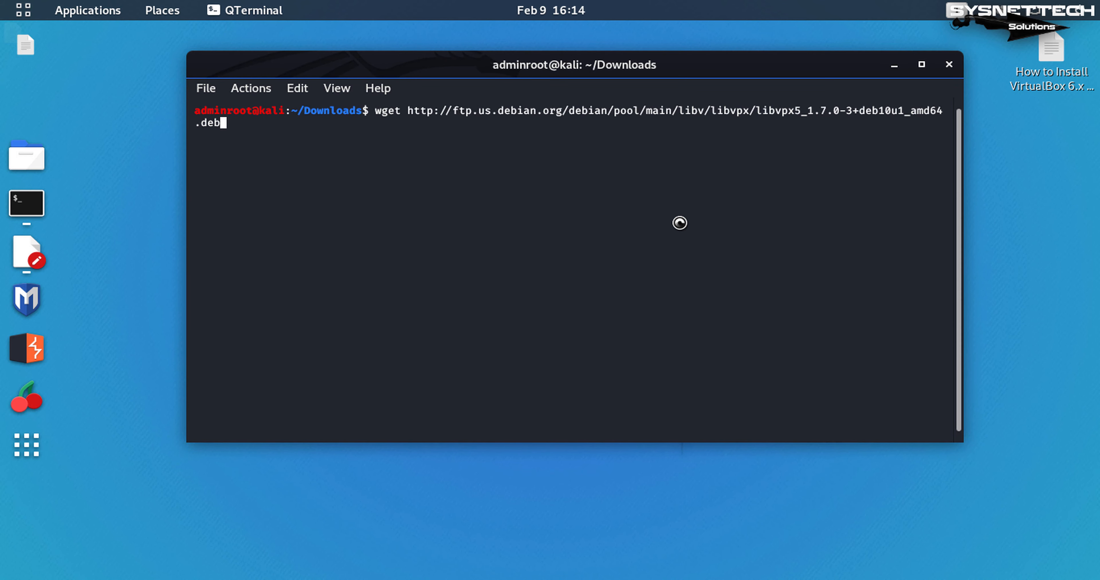
{"action": "key", "text": "Return"}
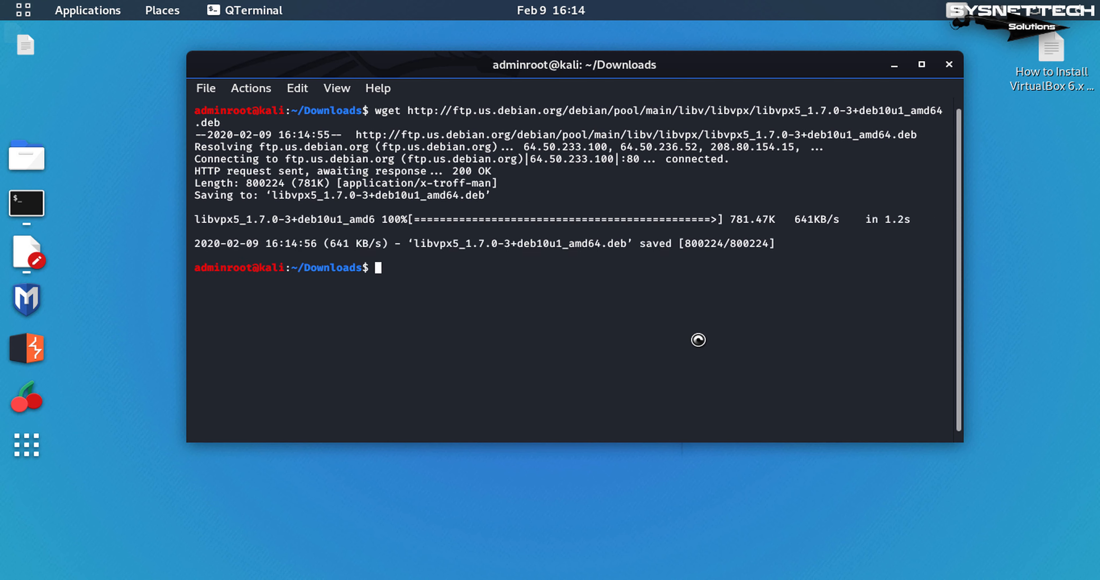
List the Downloads directory with ls to check for the libvpx5 package, and clear the terminal
{"action": "key", "text": "Return"}
{"action": "key", "text": "Return"}
{"action": "key", "text": "Return"}
{"action": "type", "text": "ls"}
{"action": "key", "text": "Return"}
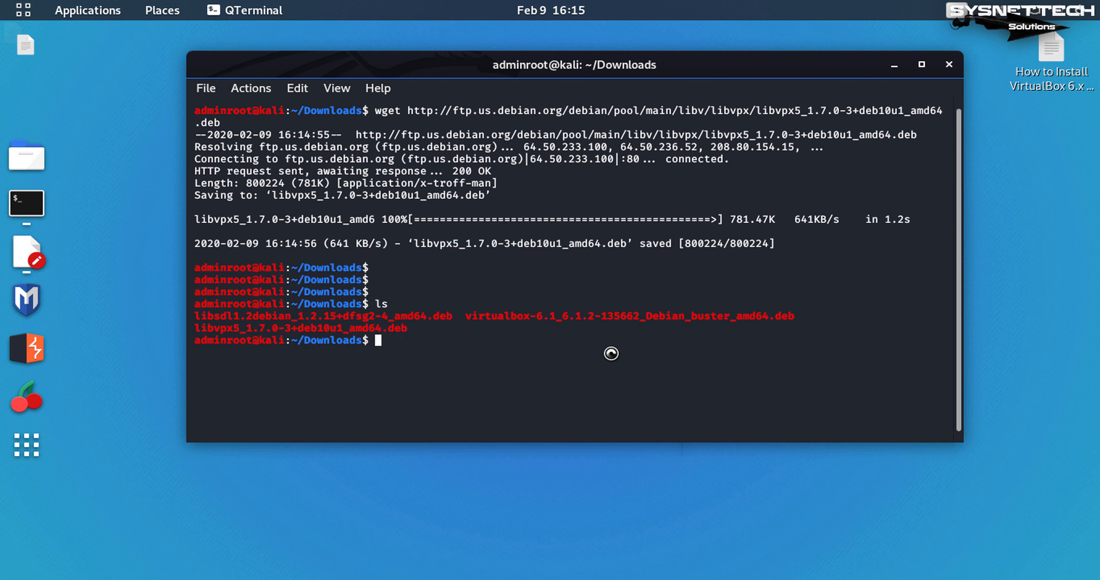
{"action": "left_click_drag", "start_coordinate": [412, 328], "coordinate": [197, 323]}
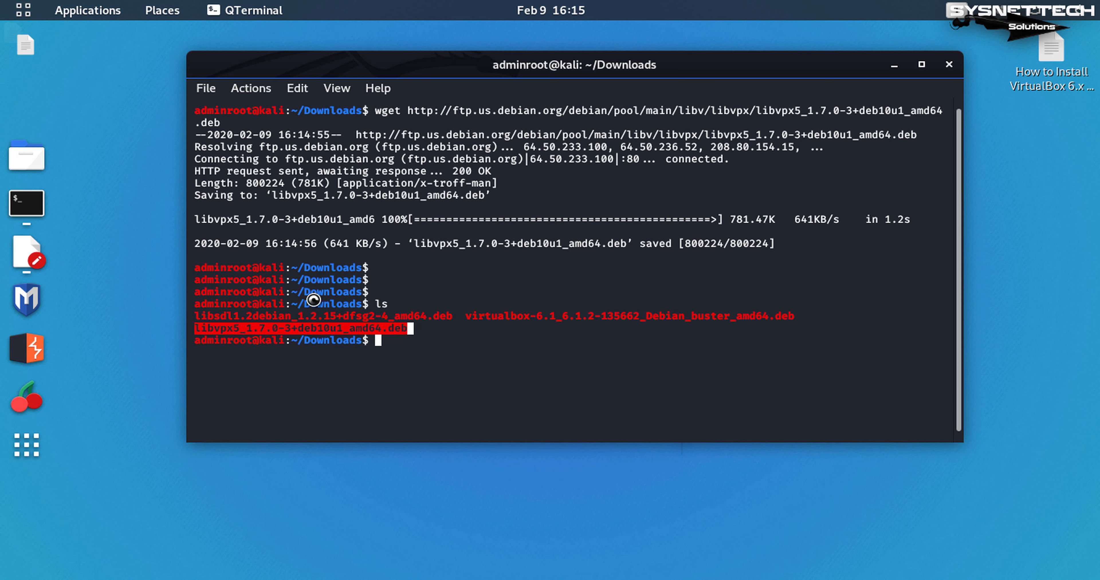
{"action": "left_click", "coordinate": [497, 353]}
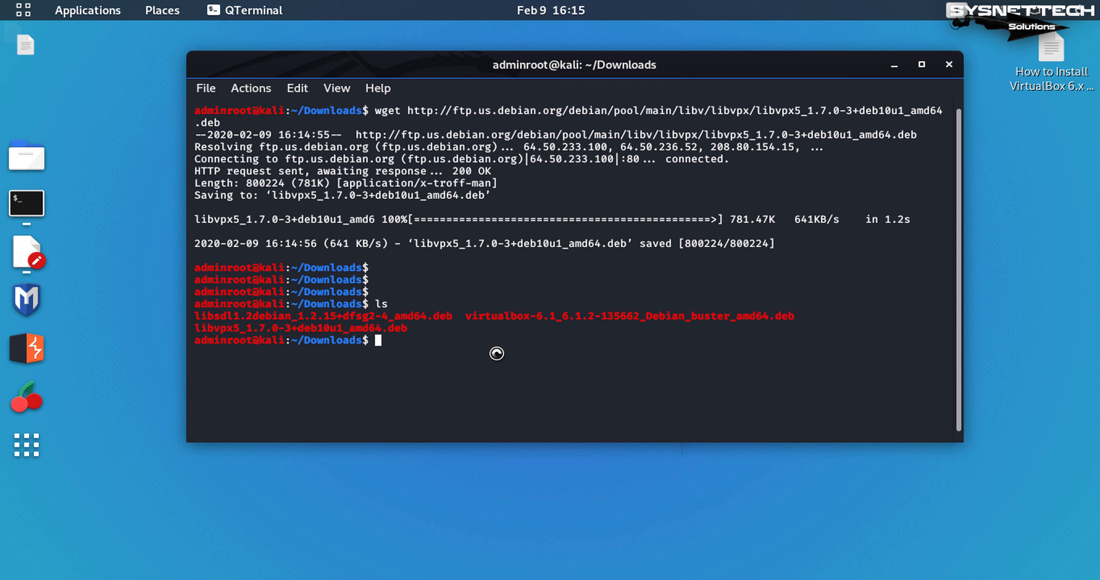
{"action": "type", "text": "clear"}
{"action": "key", "text": "Return"}
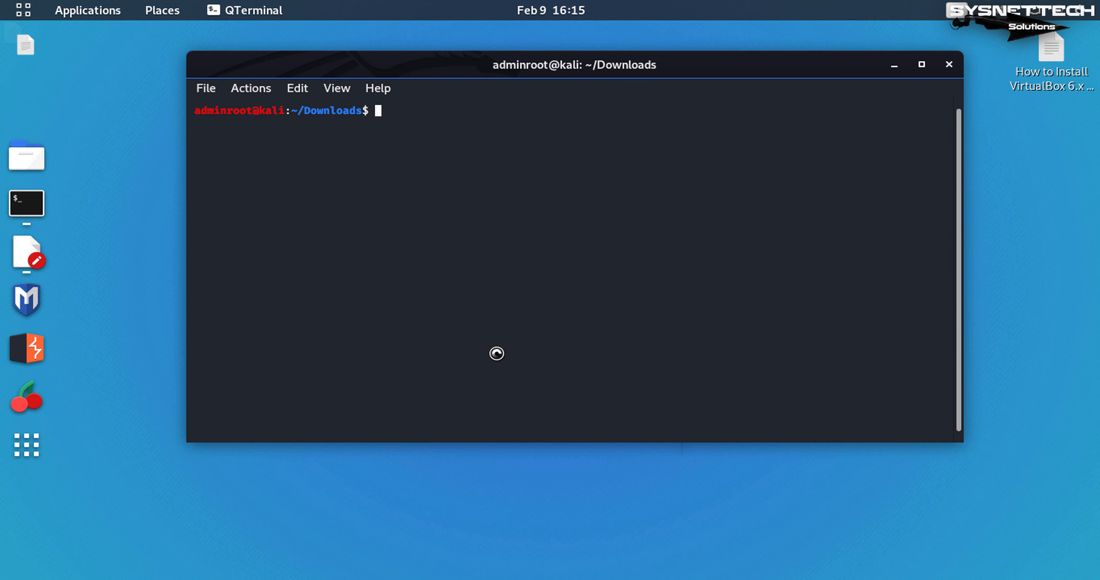
Switch to the Text Editor notes and copy the command sudo dpkg -i libsdl1.2debian_1.2.15+dfsg2-4_amd64.deb from instruction 6
{"action": "key", "text": "alt+Tab"}
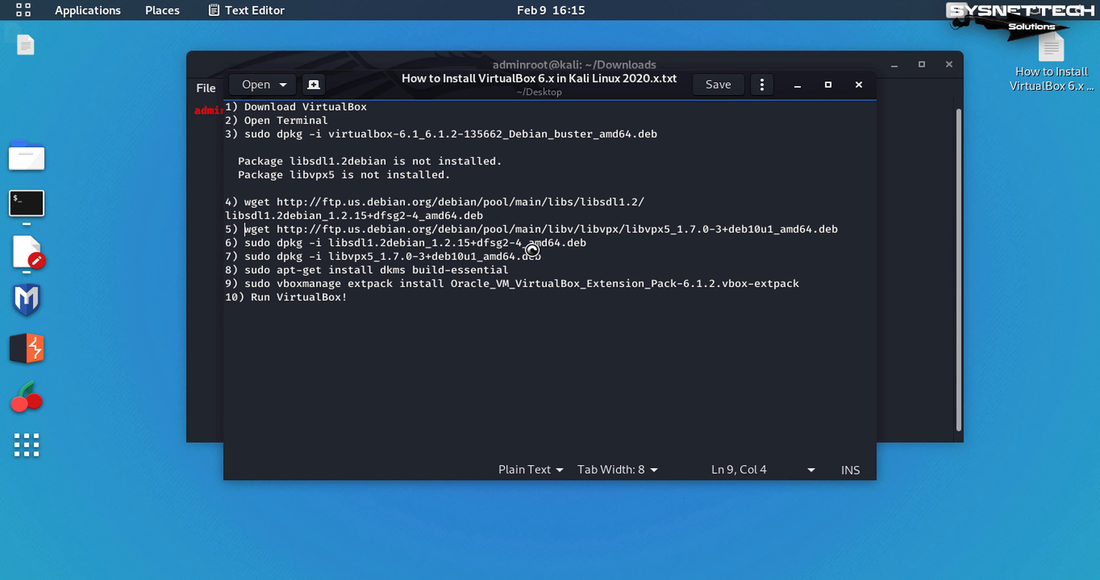
{"action": "left_click_drag", "start_coordinate": [606, 243], "coordinate": [246, 244]}
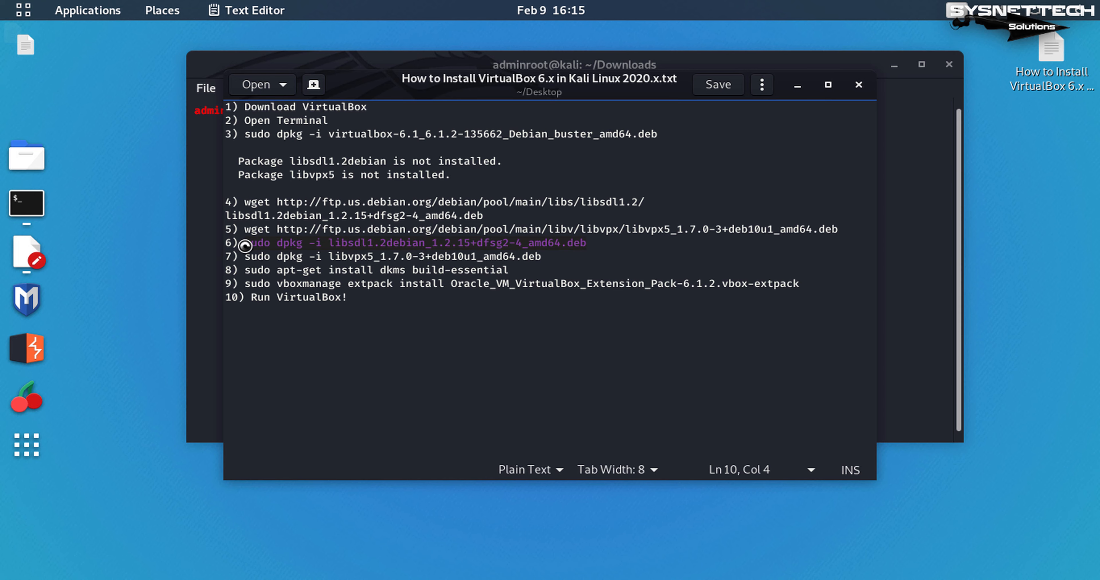
{"action": "right_click", "coordinate": [275, 244]}
{"action": "left_click", "coordinate": [308, 320]}
Return to the terminal and run the copied dpkg command to install the libsdl1.2debian_1.2.15+dfsg2-4_amd64.deb package
{"action": "left_click", "coordinate": [799, 84]}
{"action": "right_click", "coordinate": [469, 135]}
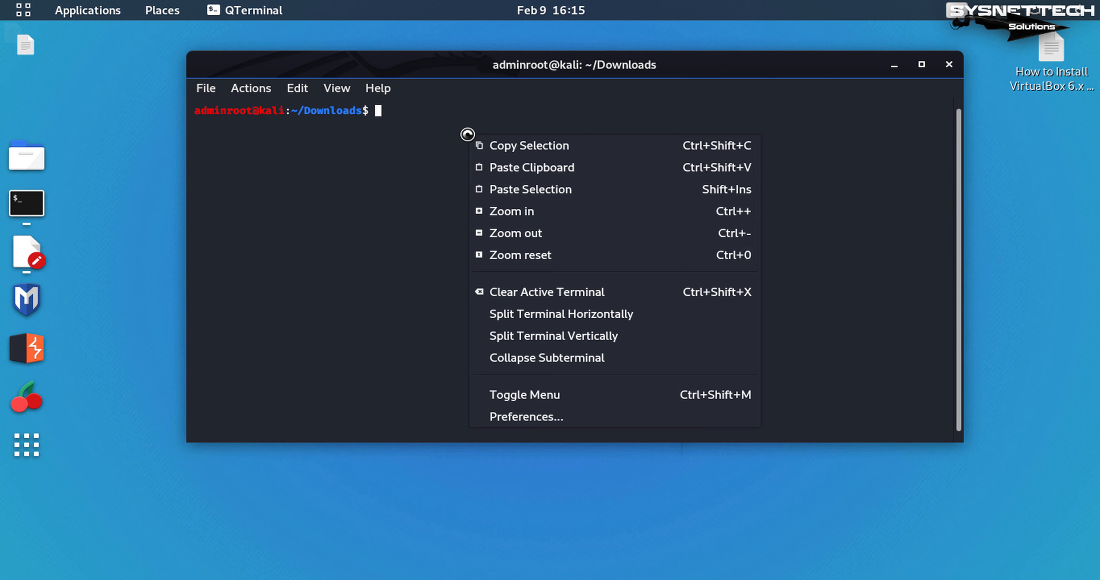
{"action": "left_click", "coordinate": [549, 168]}
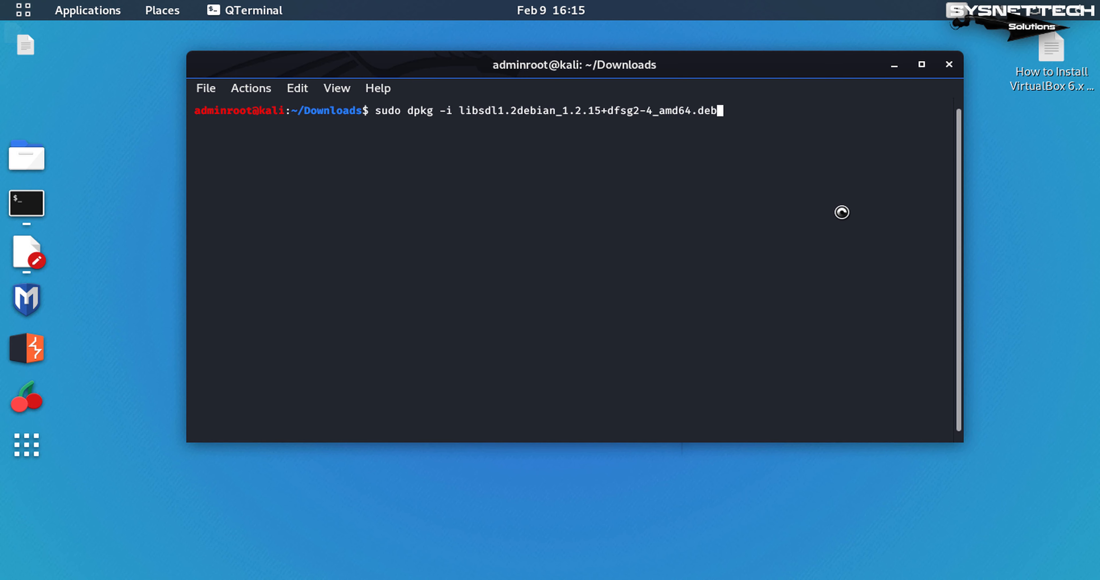
{"action": "key", "text": "Return"}
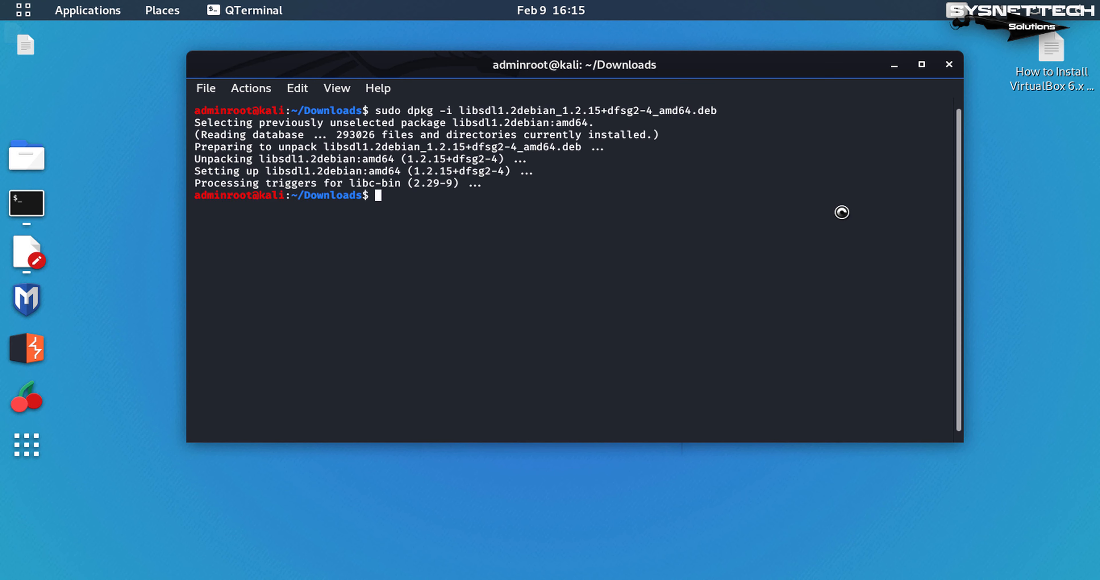
{"action": "key", "text": "Return"}
{"action": "key", "text": "Return"}
Switch to the Text Editor notes and copy the command sudo dpkg -i libvpx5_1.7.0-3+deb10u1_amd64.deb from instruction 7
{"action": "key", "text": "alt+Tab"}
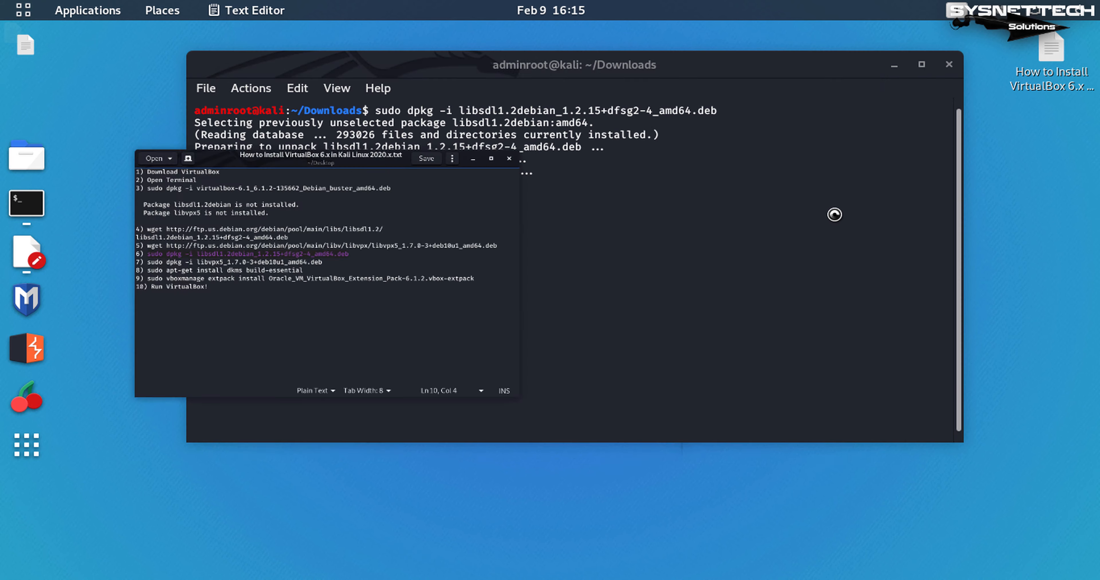
{"action": "left_click_drag", "start_coordinate": [545, 256], "coordinate": [248, 257]}
{"action": "right_click", "coordinate": [257, 258]}
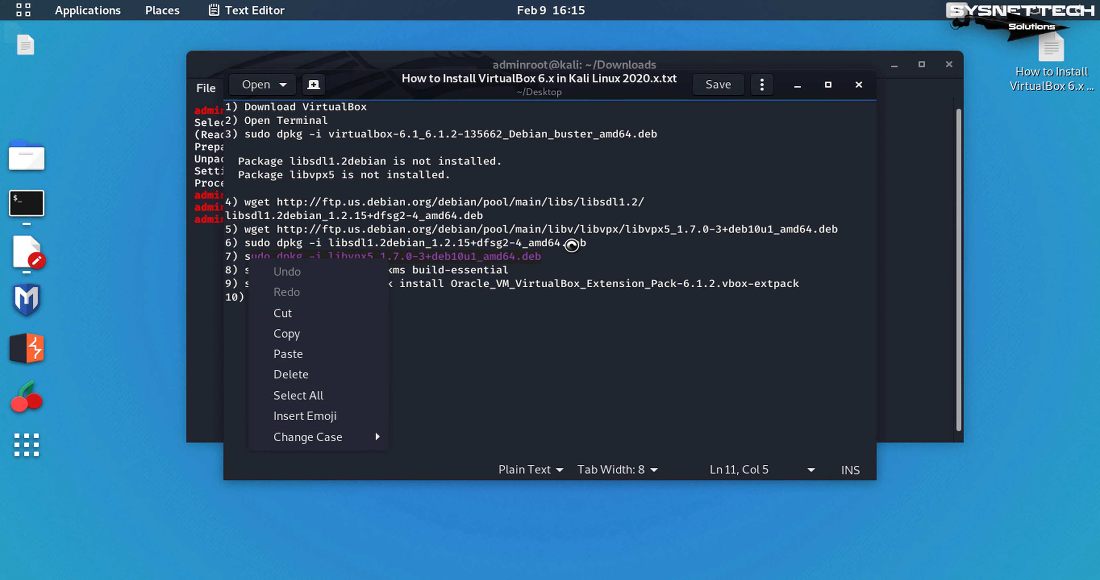
{"action": "left_click", "coordinate": [572, 246]}
{"action": "left_click", "coordinate": [563, 258]}
{"action": "left_click_drag", "start_coordinate": [563, 259], "coordinate": [255, 256]}
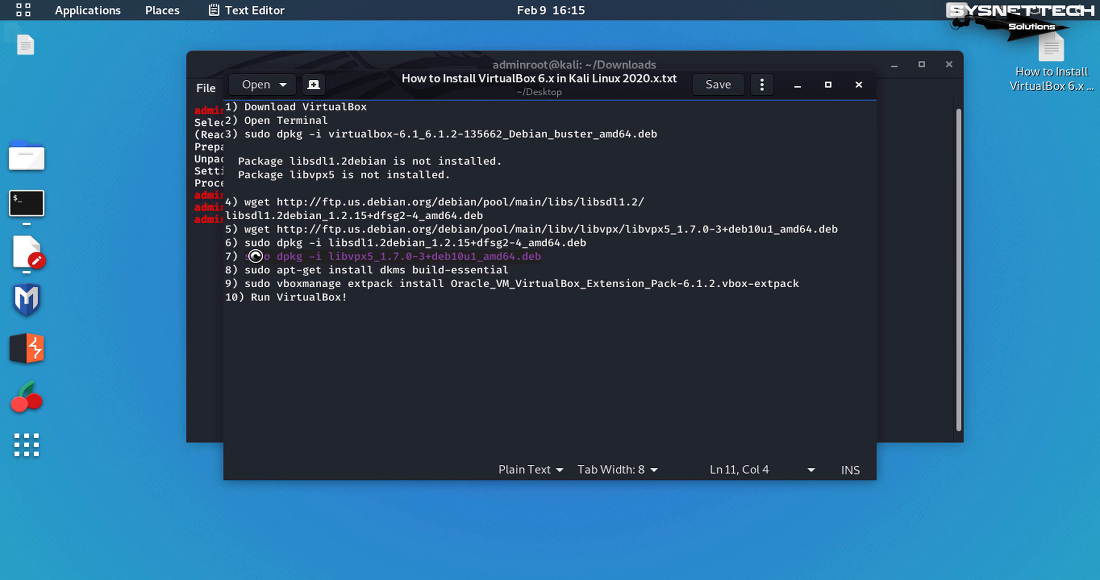
{"action": "right_click", "coordinate": [255, 256]}
{"action": "left_click", "coordinate": [296, 328]}
Return to the terminal, install the libvpx5_1.7.0-3+deb10u1_amd64.deb package with the copied dpkg command, and clear the terminal
{"action": "left_click", "coordinate": [796, 85]}
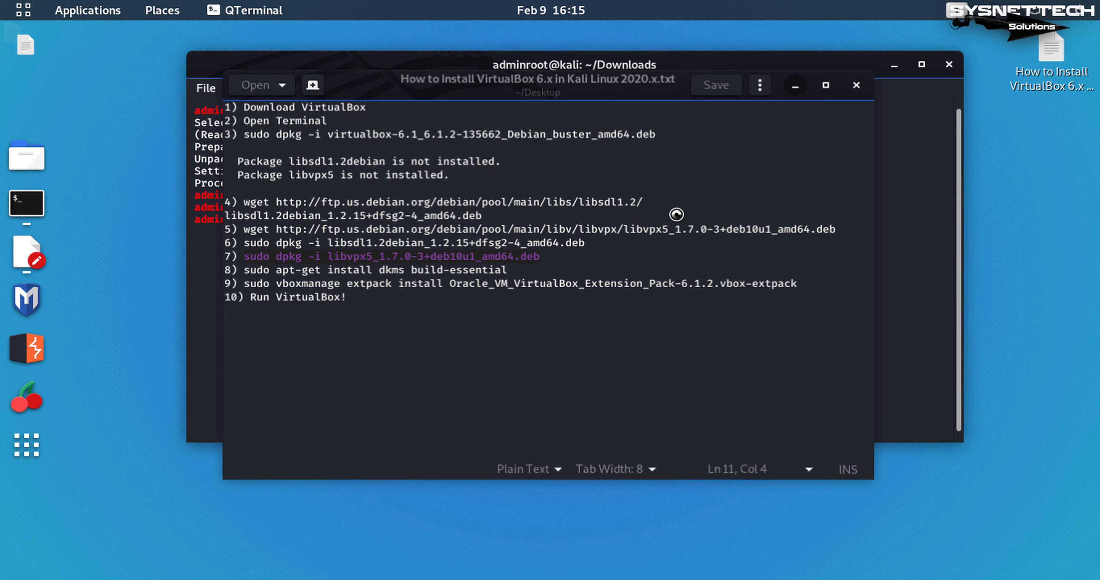
{"action": "right_click", "coordinate": [508, 259]}
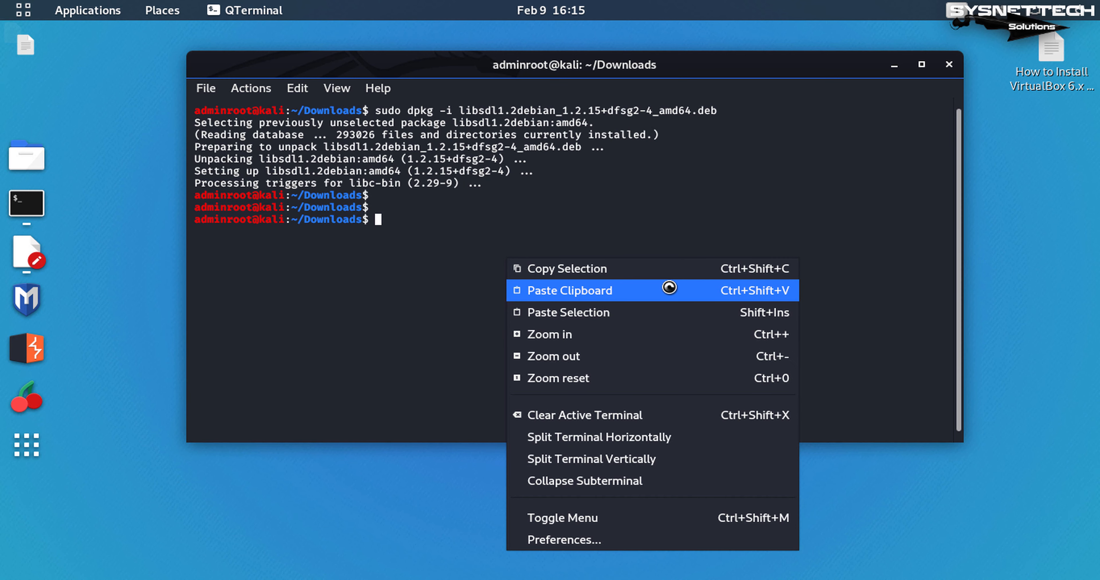
{"action": "left_click", "coordinate": [669, 287]}
{"action": "key", "text": "Return"}
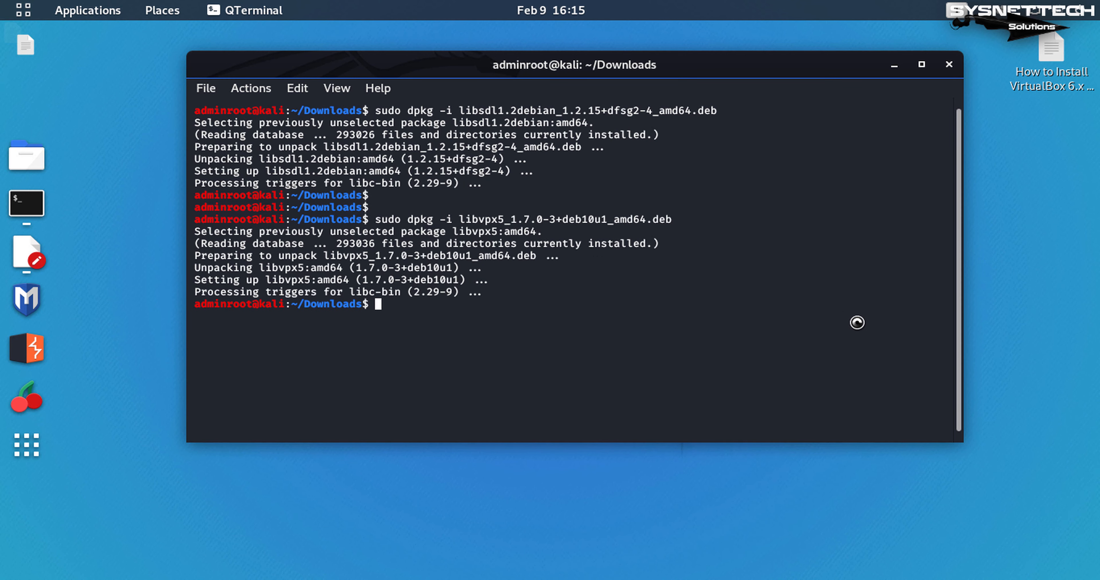
{"action": "key", "text": "Return"}
{"action": "key", "text": "Return"}
{"action": "type", "text": "clear"}
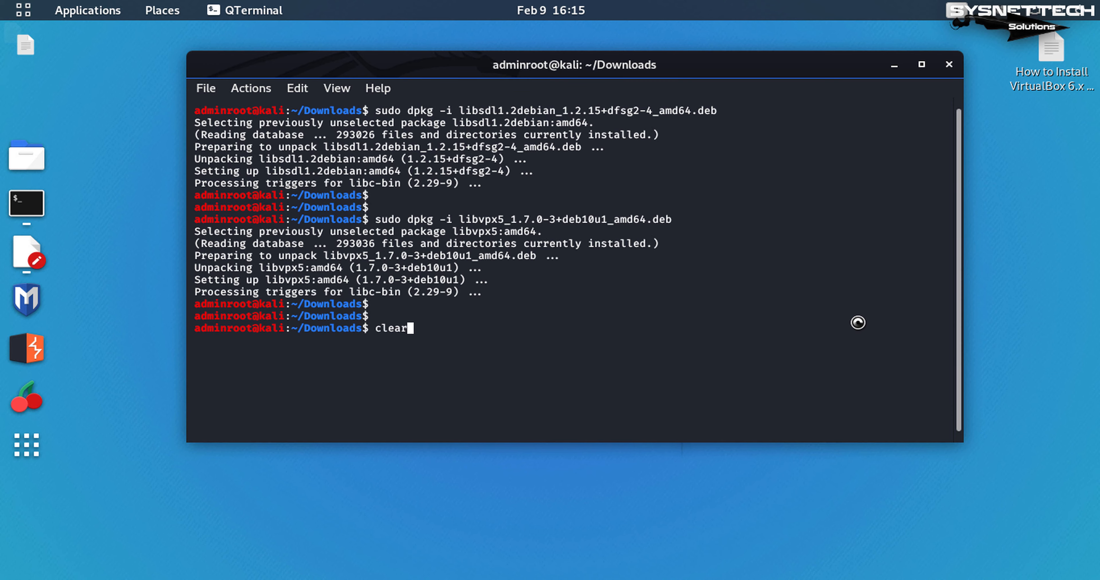
{"action": "key", "text": "Return"}
Check the notes, and run sudo dpkg -i on virtualbox-6.1_6.1.2-135662_Debian_buster_amd64.deb in the terminal to install VirtualBox
{"action": "key", "text": "alt+Tab"}
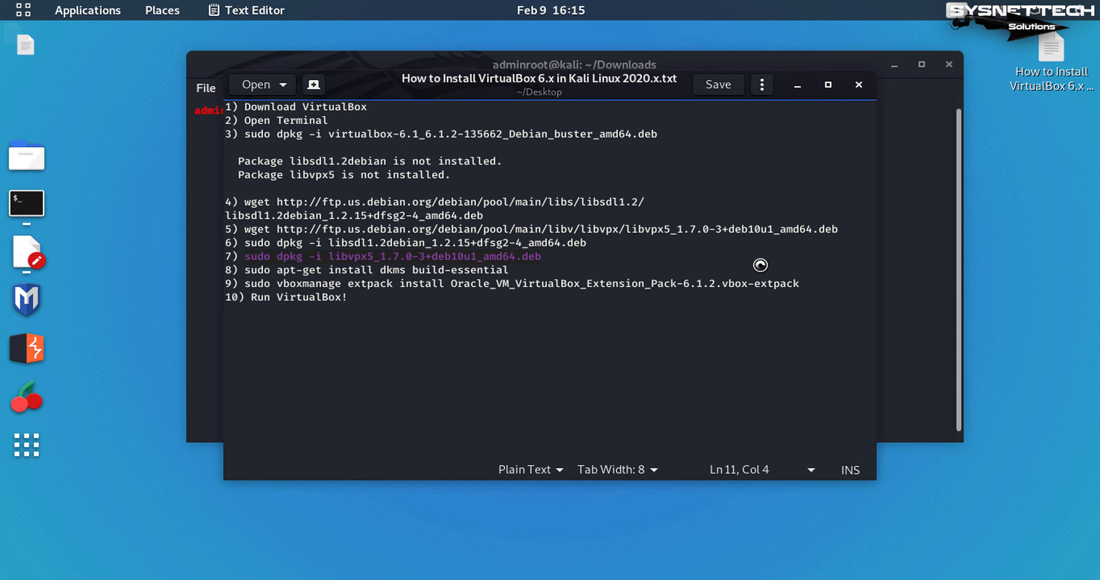
{"action": "left_click", "coordinate": [797, 86]}
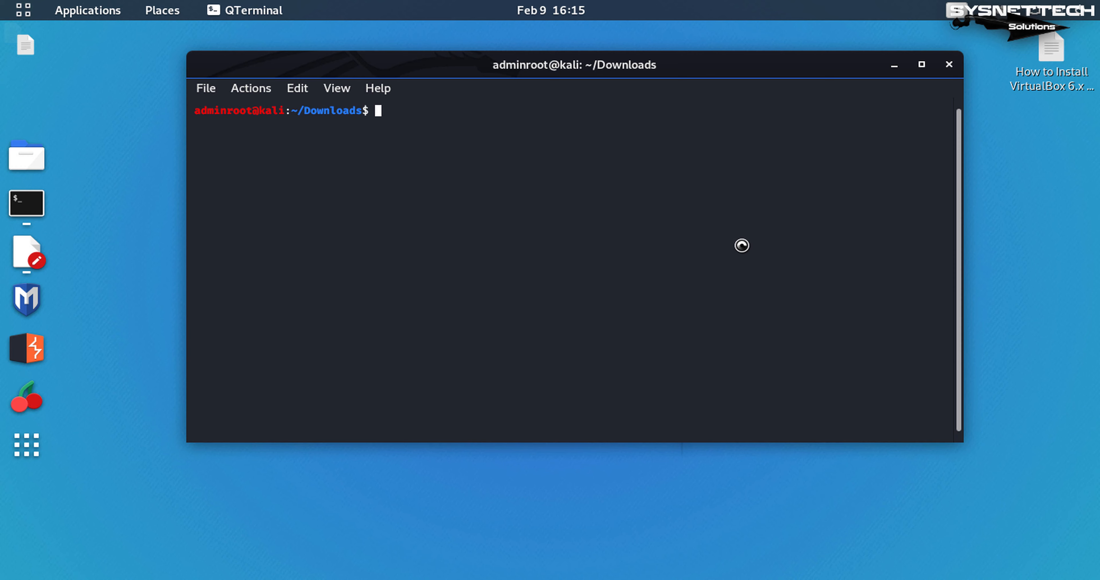
{"action": "type", "text": "sudo dp"}
{"action": "key", "text": "BackSpace"}
{"action": "type", "text": "dpkg -i vi"}
{"action": "key", "text": "Tab"}
{"action": "key", "text": "Return"}
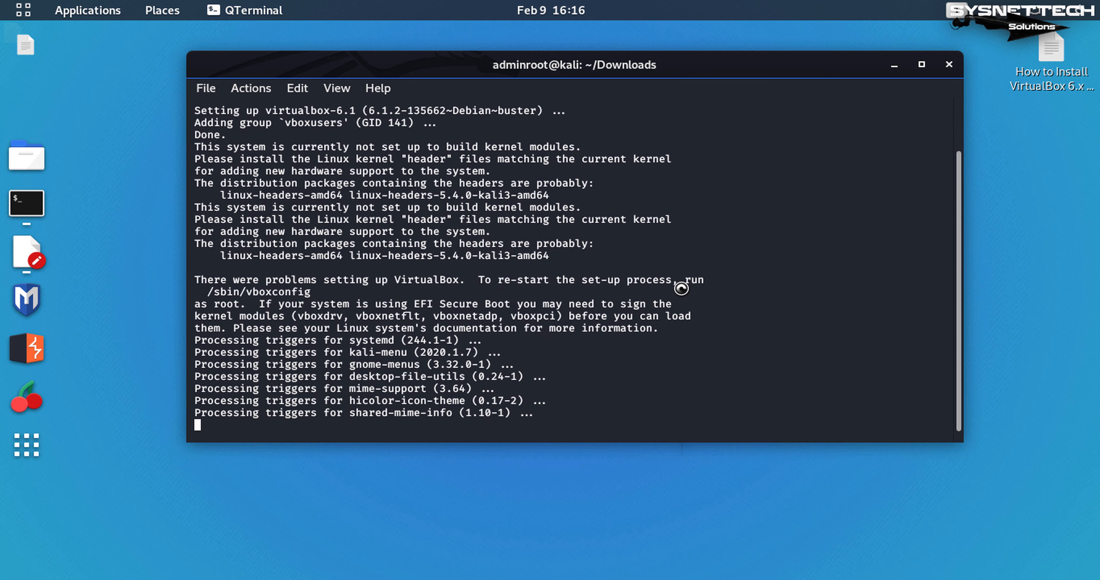
Examine the VirtualBox installation output for its messages about kernel modules and the required Linux kernel header packages
{"action": "scroll", "coordinate": [751, 291], "scroll_direction": "up", "scroll_amount": 1}
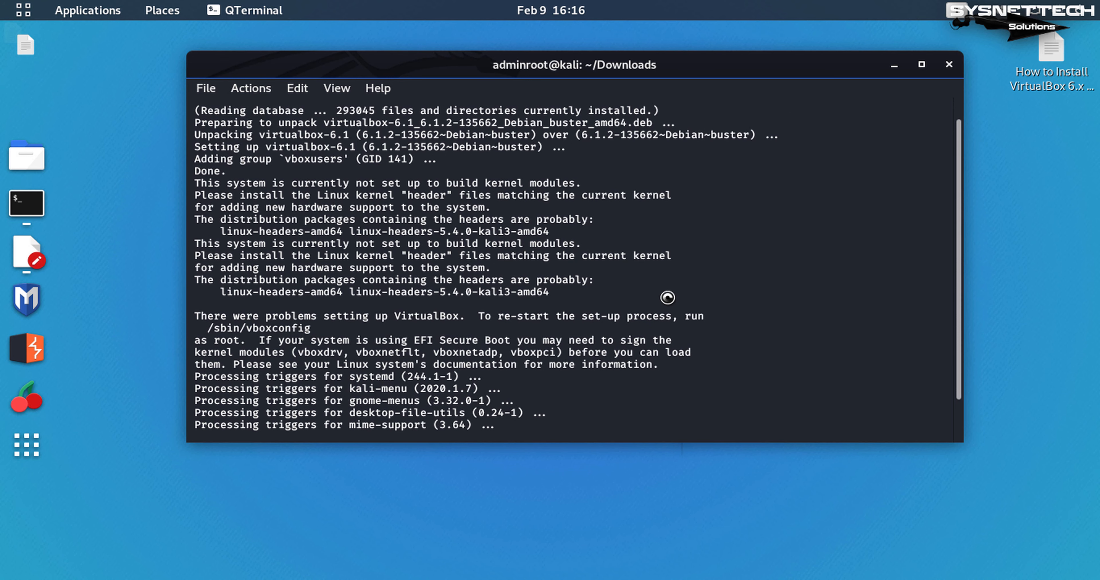
{"action": "left_click_drag", "start_coordinate": [196, 183], "coordinate": [717, 292]}
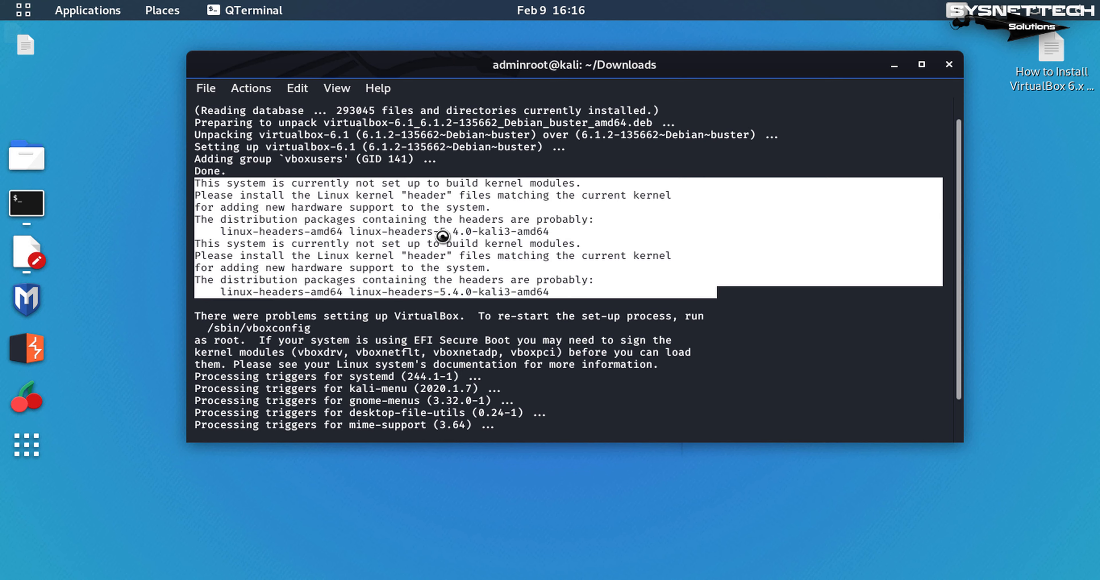
{"action": "triple_click", "coordinate": [420, 232]}
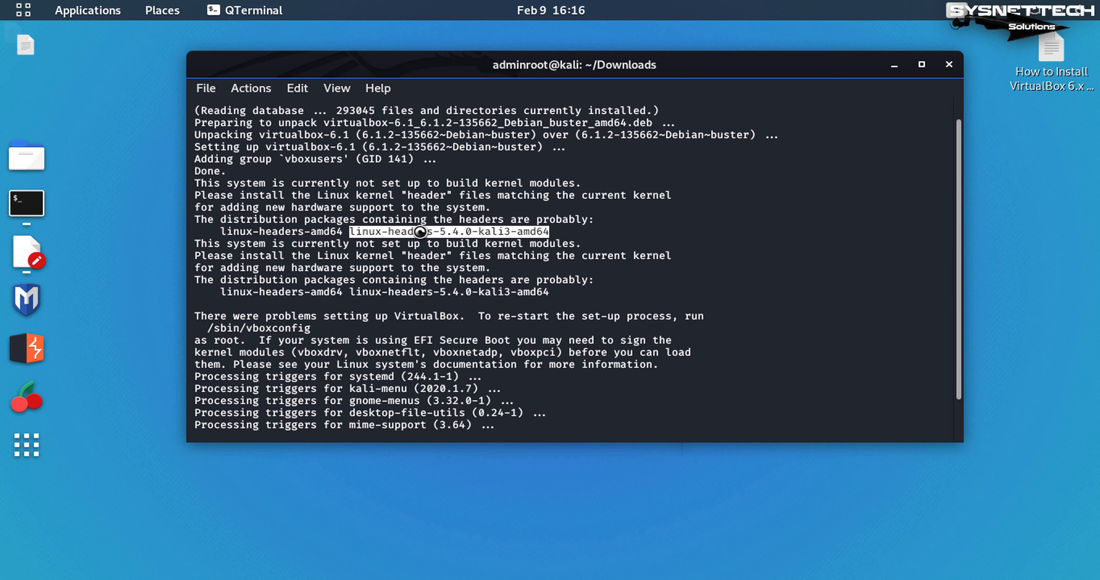
{"action": "triple_click", "coordinate": [380, 198]}
{"action": "left_click", "coordinate": [386, 229]}
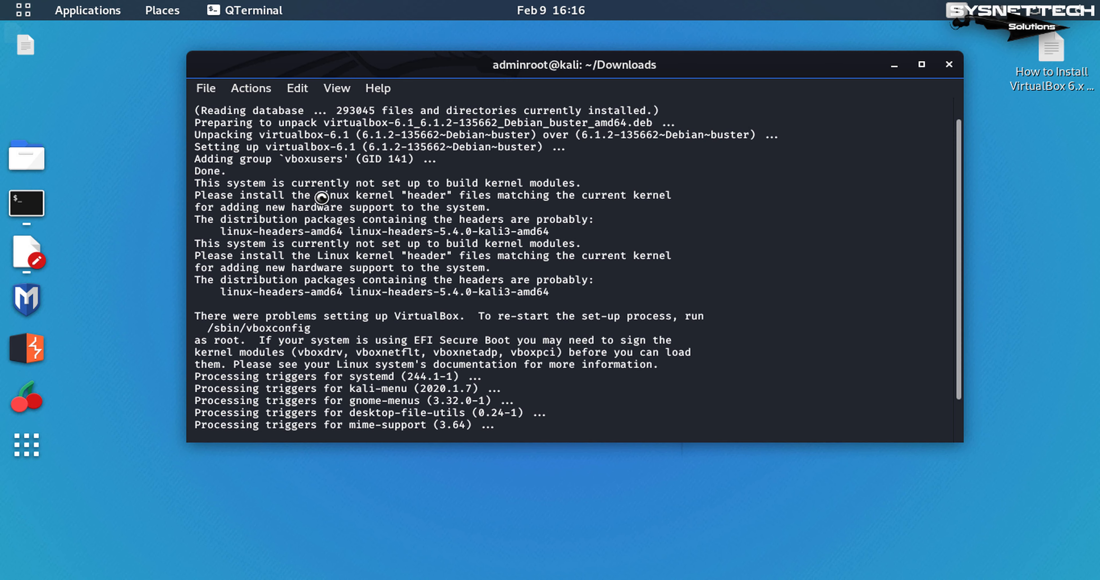
{"action": "left_click_drag", "start_coordinate": [321, 197], "coordinate": [394, 195]}
{"action": "left_click_drag", "start_coordinate": [317, 196], "coordinate": [499, 195]}
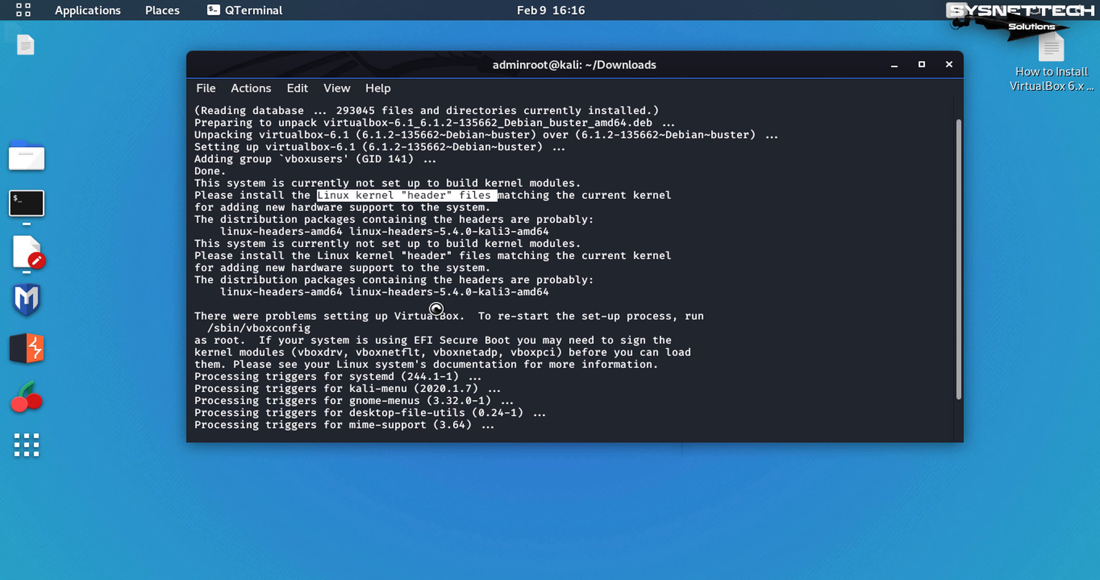
{"action": "left_click_drag", "start_coordinate": [673, 196], "coordinate": [588, 195]}
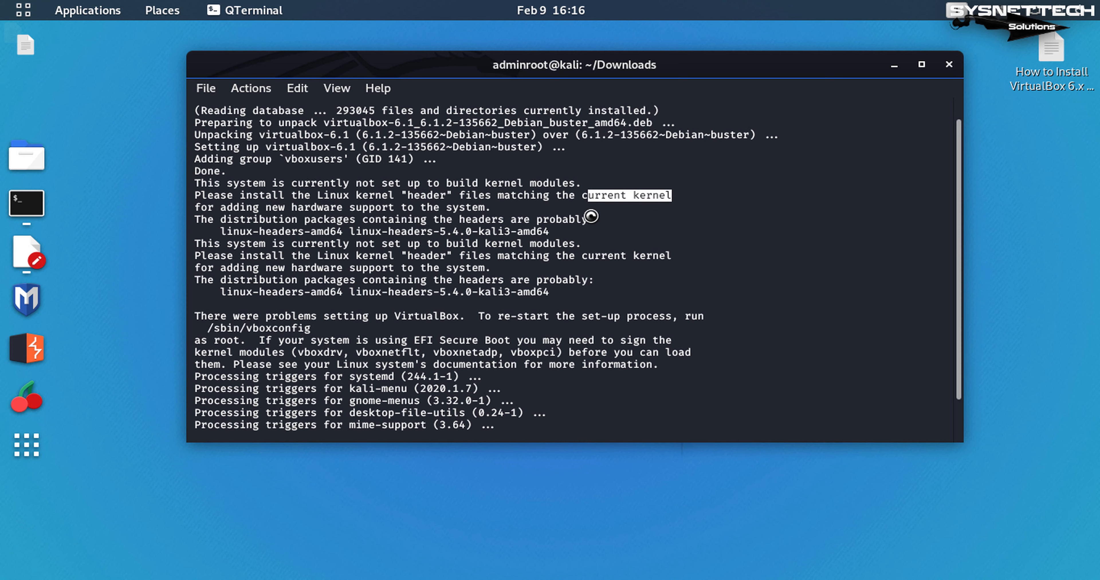
{"action": "left_click", "coordinate": [688, 284]}
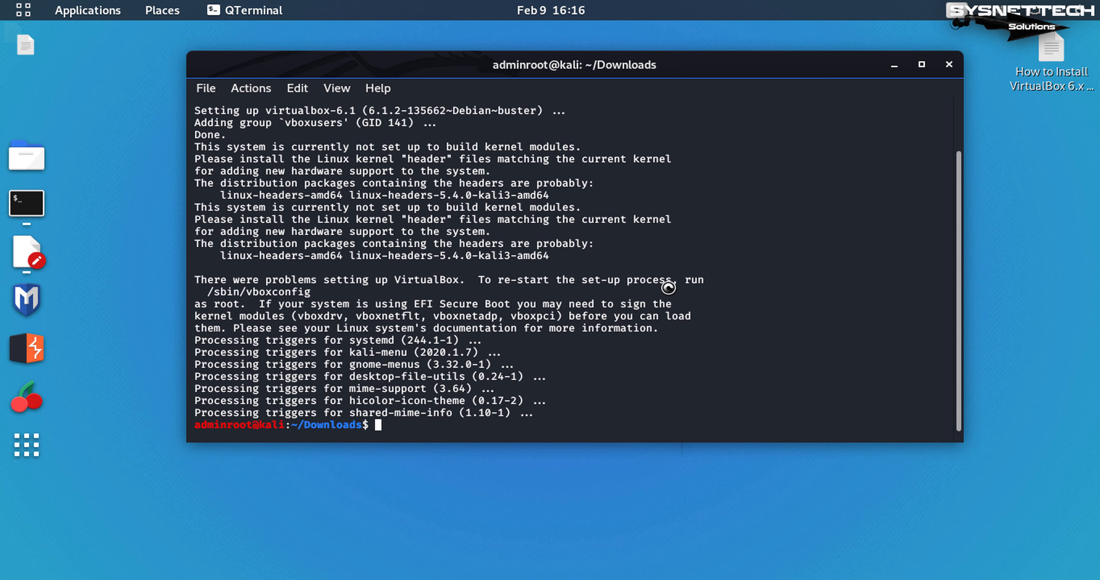
Clear the terminal and copy the command sudo apt-get install dkms build-essential from instruction 8 in the Text Editor notes
{"action": "type", "text": "clear"}
{"action": "key", "text": "Return"}
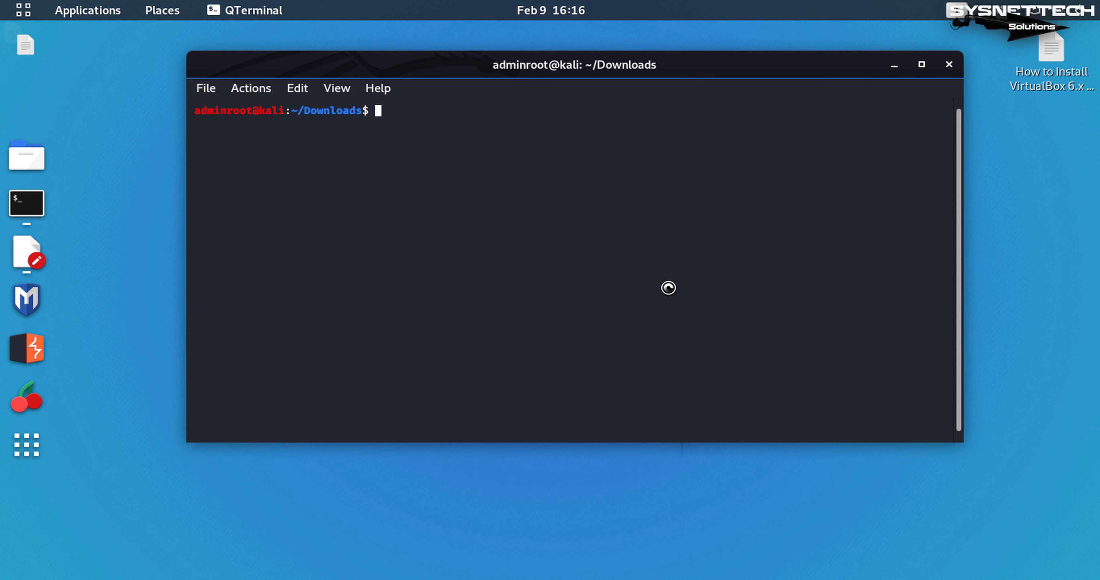
{"action": "key", "text": "alt+Tab"}
{"action": "left_click_drag", "start_coordinate": [519, 270], "coordinate": [251, 269]}
{"action": "right_click", "coordinate": [243, 270]}
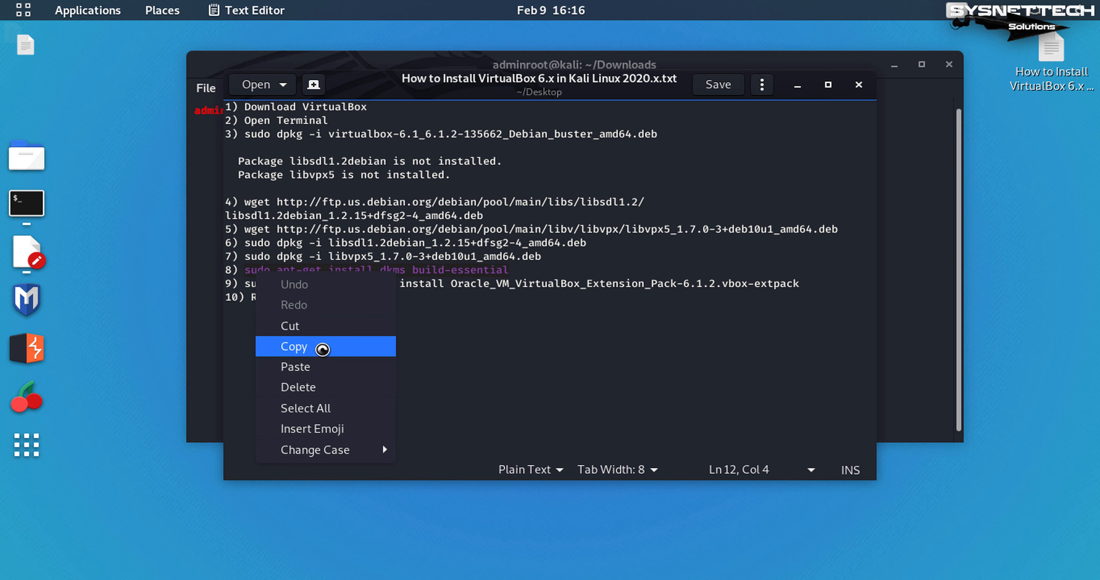
{"action": "left_click", "coordinate": [320, 347]}
Paste and run sudo apt-get install dkms build-essential in the terminal, answering Y to continue the installation
{"action": "left_click", "coordinate": [804, 86]}
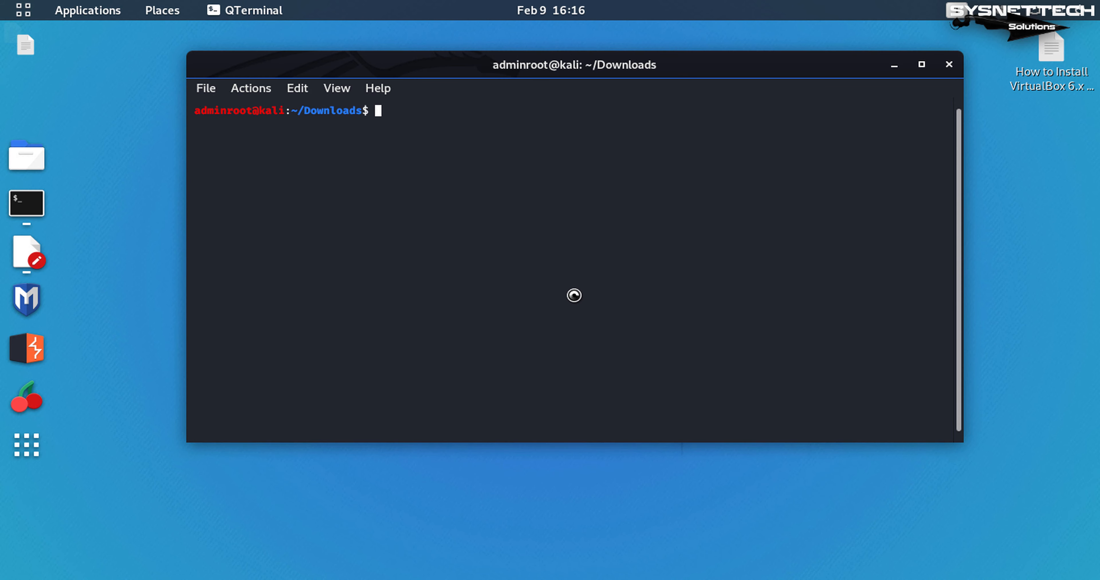
{"action": "right_click", "coordinate": [520, 196]}
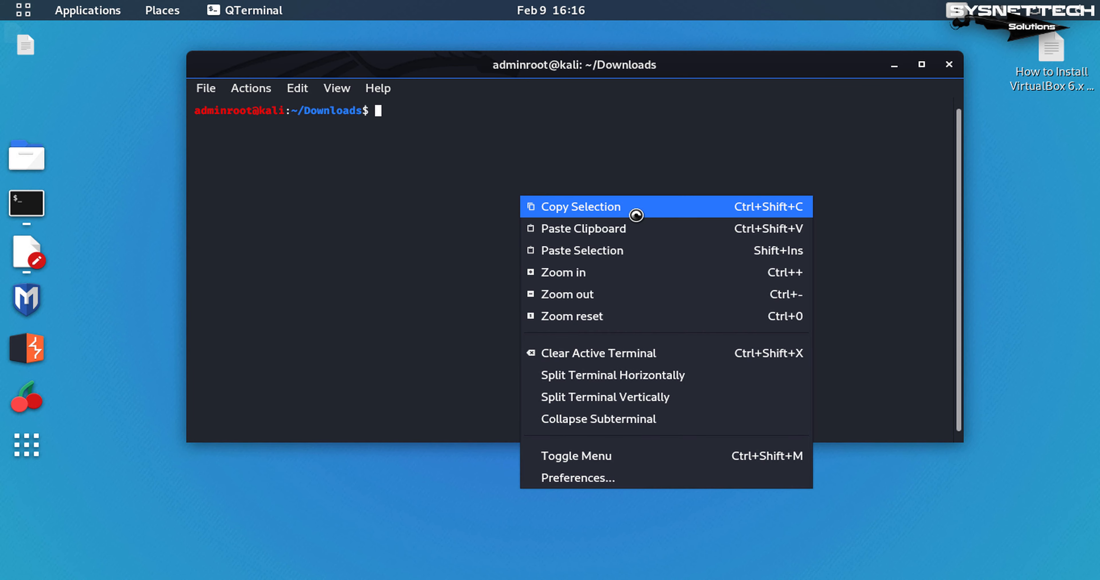
{"action": "left_click", "coordinate": [665, 229]}
{"action": "key", "text": "Return"}
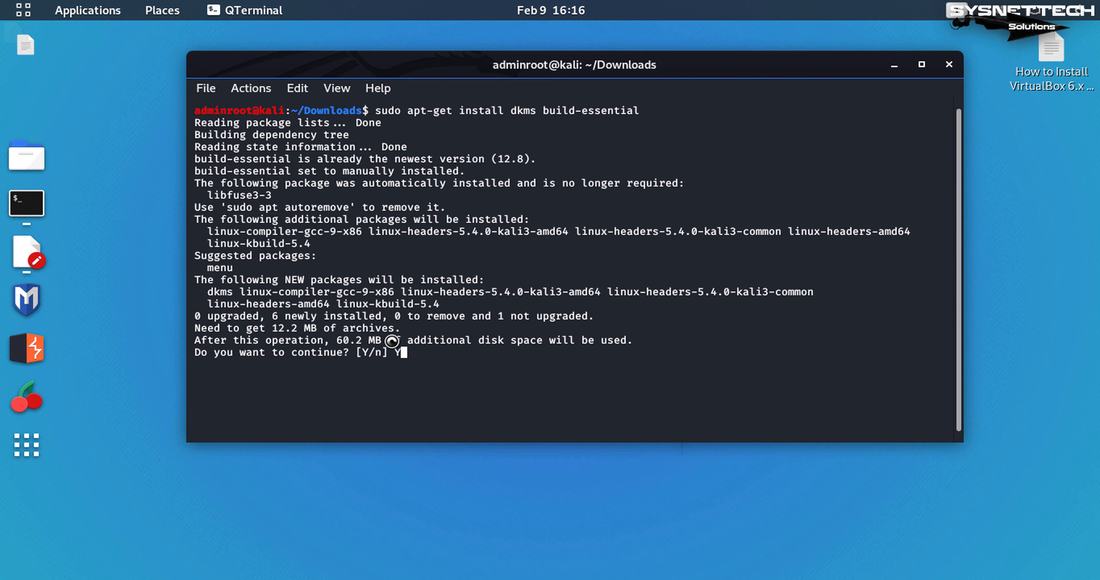
{"action": "type", "text": "Y"}
{"action": "key", "text": "Return"}
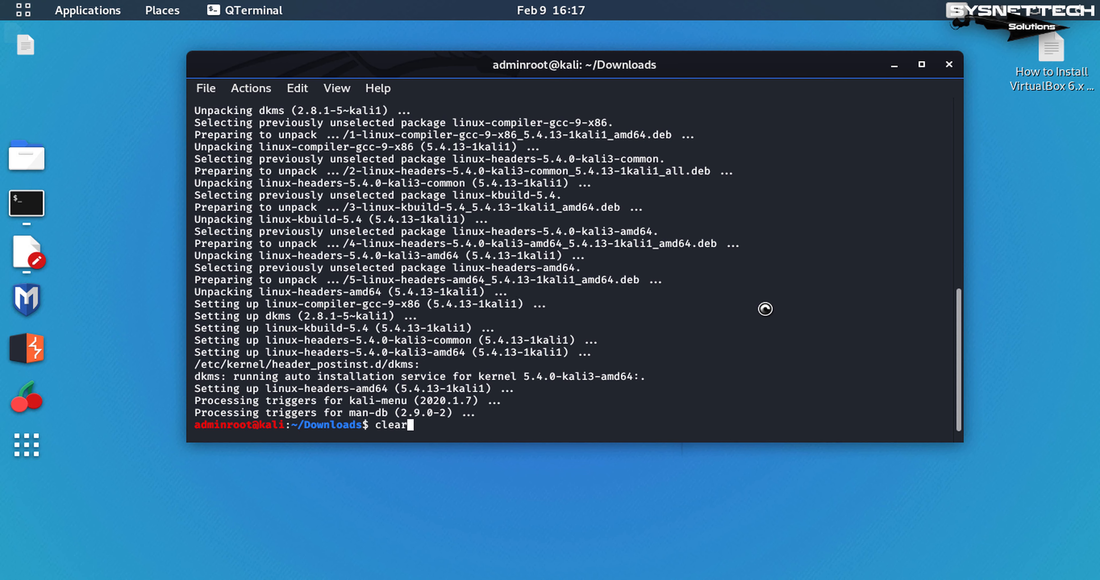
Clear the terminal, launch VirtualBox with the virtualbox command, and minimize the terminal window
{"action": "key", "text": "Return"}
{"action": "type", "text": "virtualbox"}
{"action": "key", "text": "Return"}
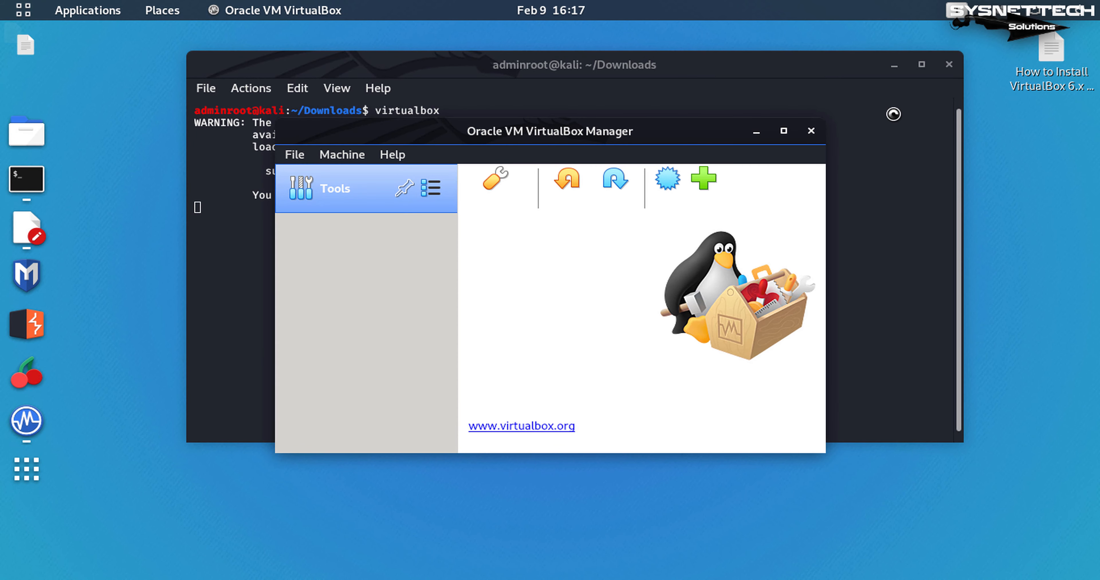
{"action": "left_click", "coordinate": [895, 64]}
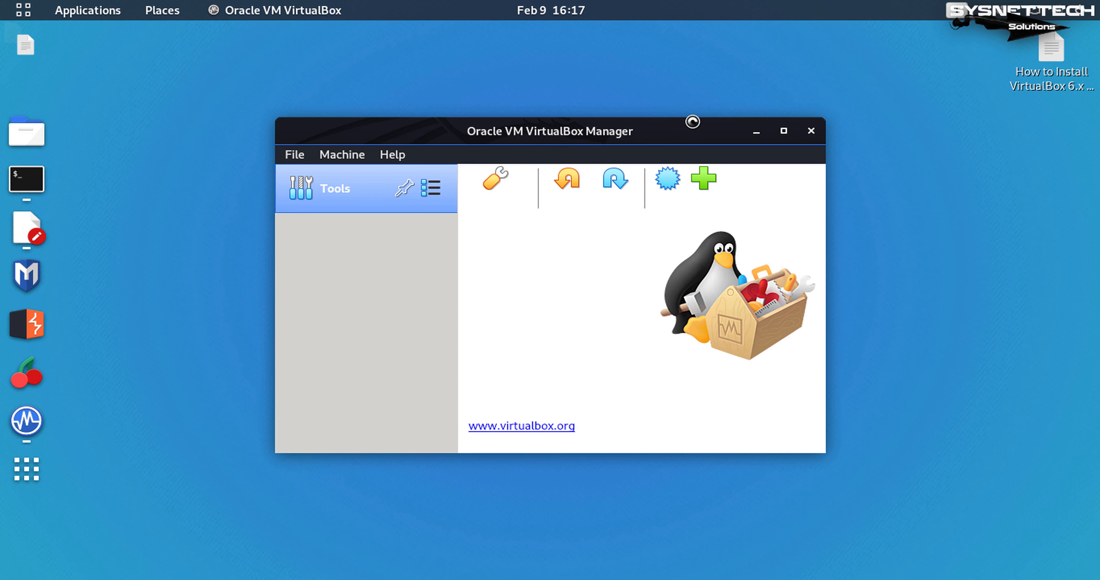
Enlarge the VirtualBox Manager window and reposition it near the middle of the desktop
{"action": "left_click_drag", "start_coordinate": [681, 131], "coordinate": [619, 68]}
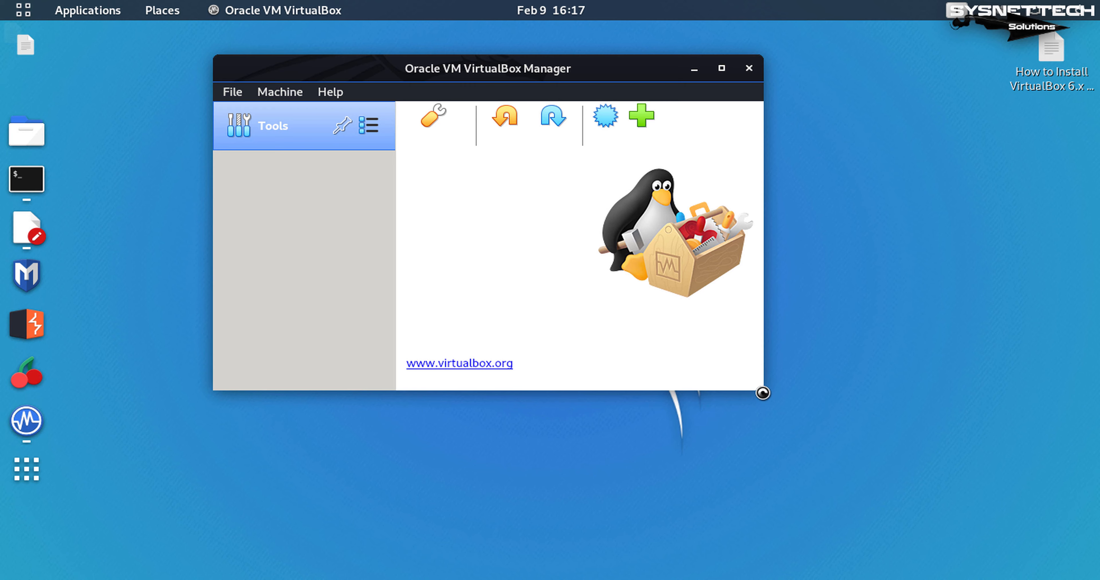
{"action": "left_click_drag", "start_coordinate": [763, 393], "coordinate": [1039, 500]}
{"action": "left_click_drag", "start_coordinate": [808, 66], "coordinate": [728, 57]}
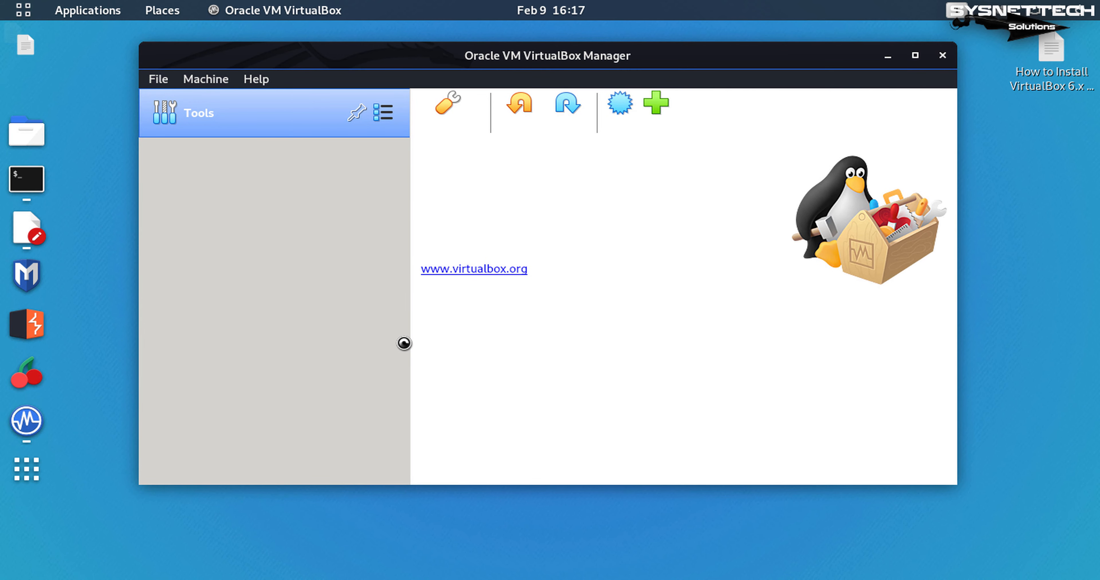
Check the installed VirtualBox version in the About dialog, and close the dialog
{"action": "left_click", "coordinate": [156, 82]}
{"action": "left_click", "coordinate": [255, 79]}
{"action": "left_click", "coordinate": [255, 79]}
{"action": "left_click", "coordinate": [252, 224]}
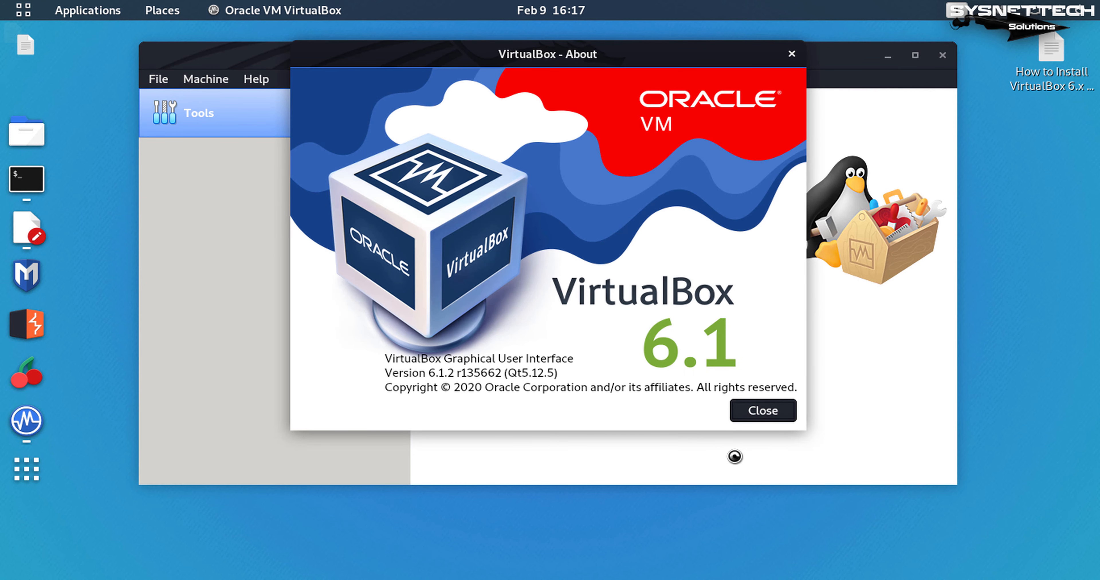
{"action": "left_click", "coordinate": [778, 412]}
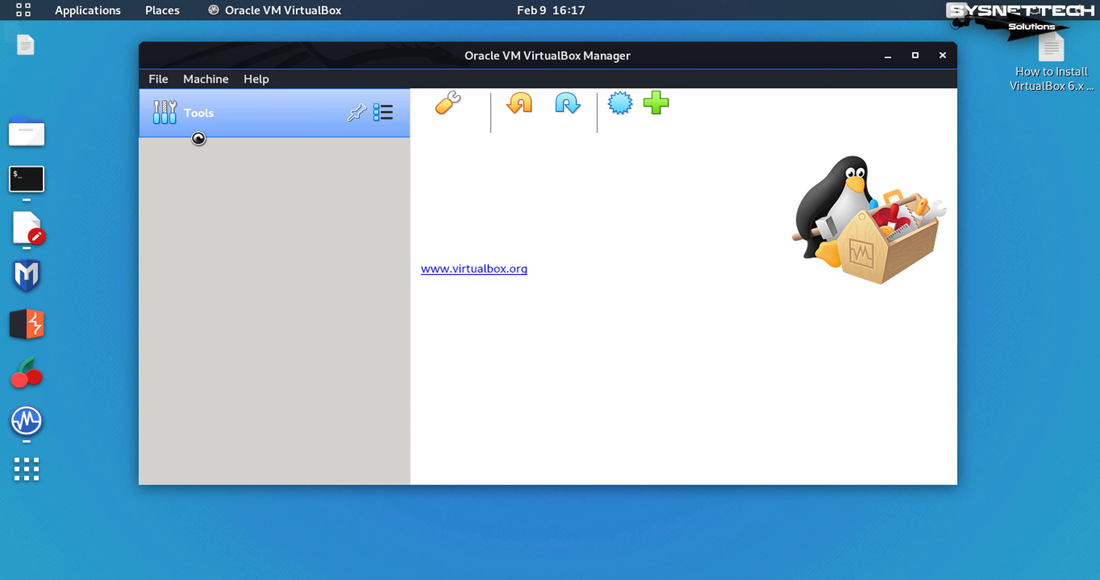
Check the Extensions page in the VirtualBox Preferences, and close the dialog and VirtualBox Manager
{"action": "left_click", "coordinate": [157, 80]}
{"action": "left_click", "coordinate": [163, 99]}
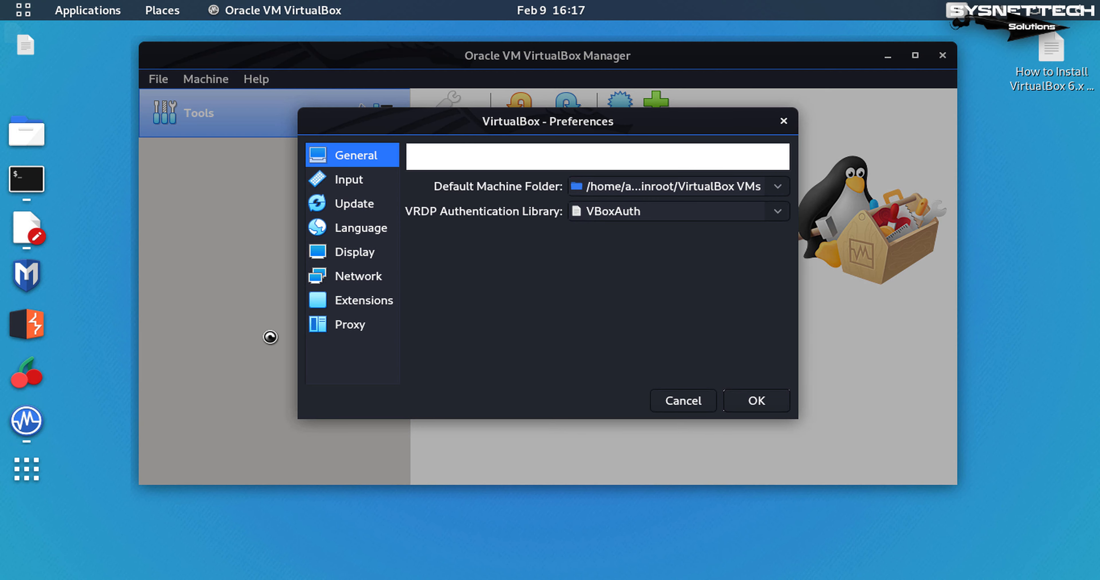
{"action": "left_click", "coordinate": [372, 300]}
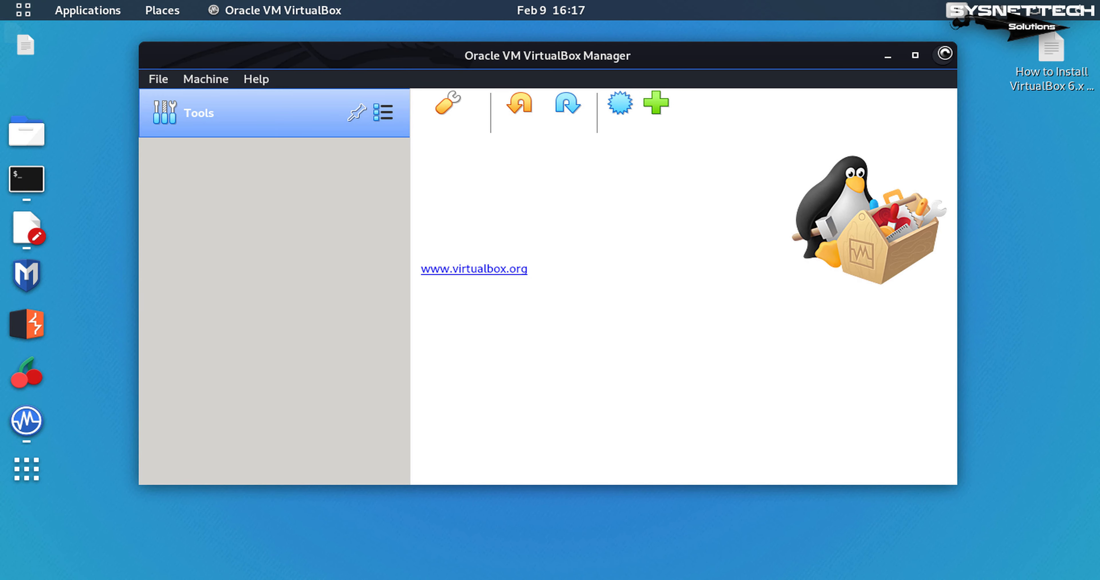
{"action": "left_click", "coordinate": [945, 53]}
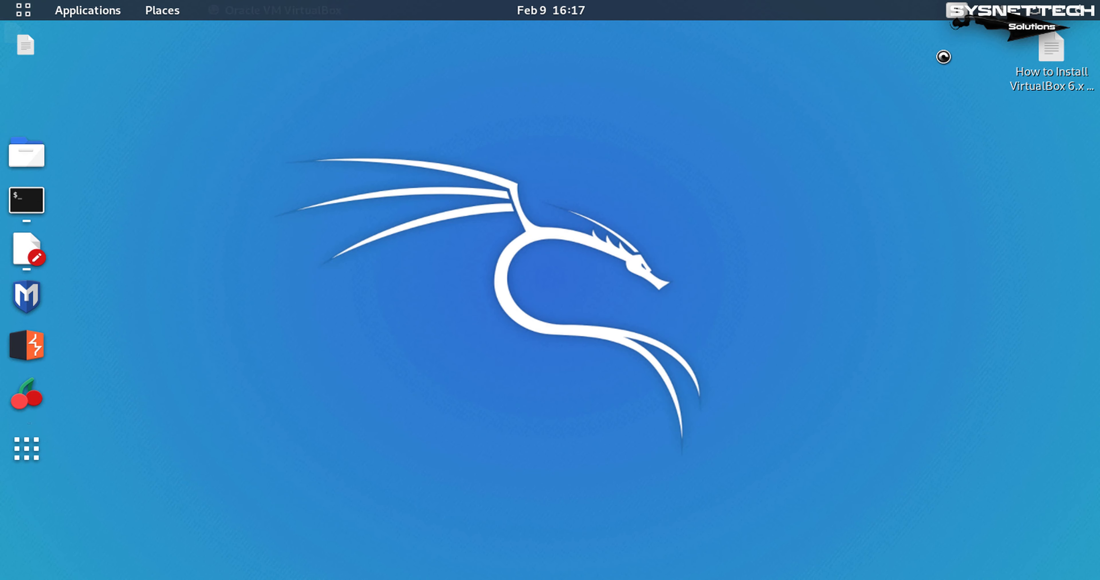
Copy the command sudo vboxmanage extpack install Oracle_VM_VirtualBox_Extension_Pack-6.1.2.vbox-extpack from instruction 9 in the Text Editor notes, and minimize them
{"action": "left_click", "coordinate": [27, 250]}
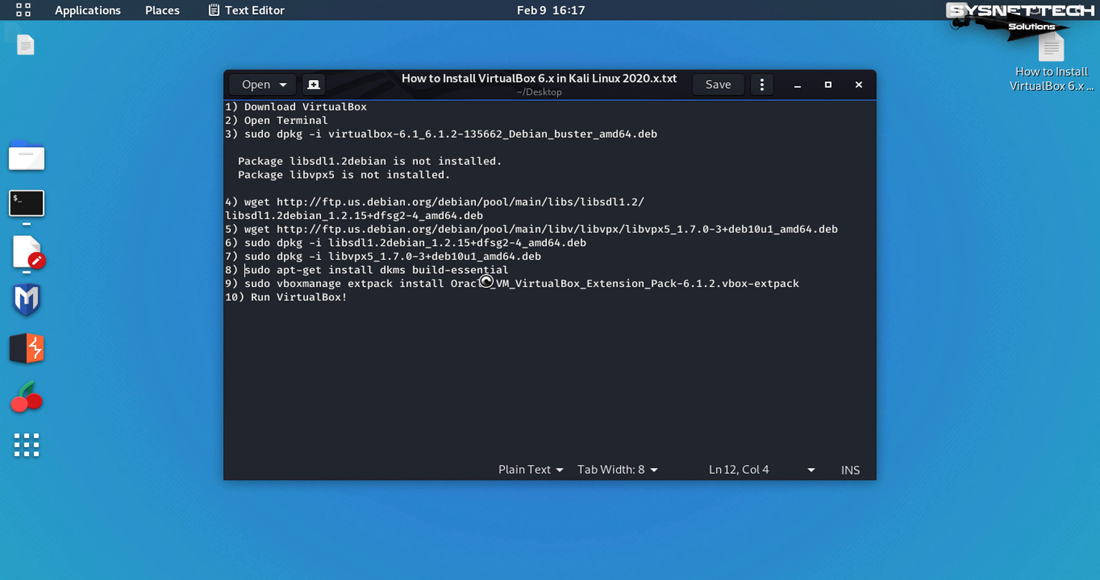
{"action": "left_click_drag", "start_coordinate": [797, 286], "coordinate": [249, 287]}
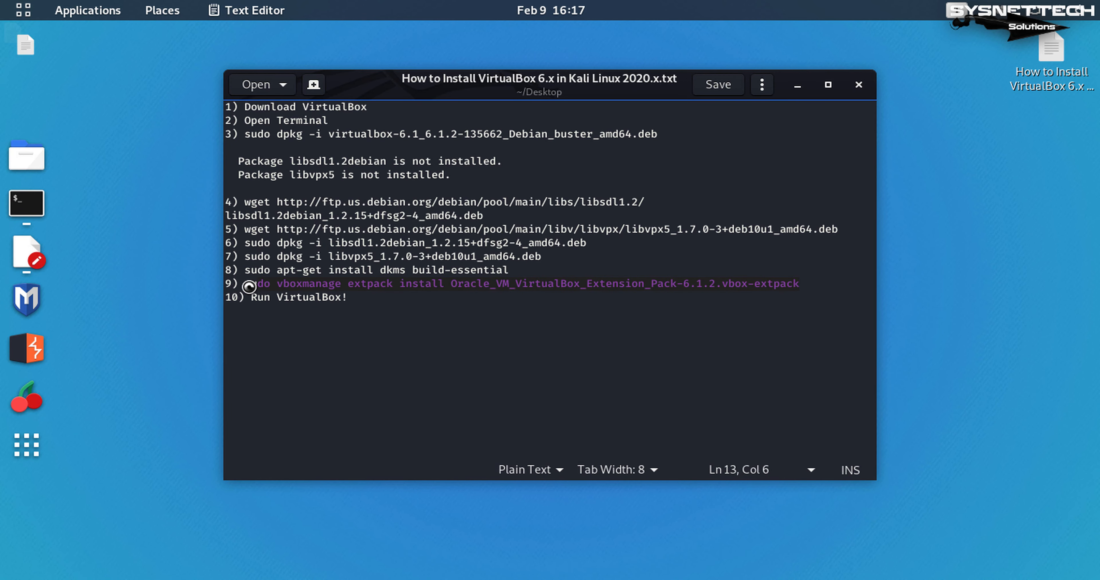
{"action": "right_click", "coordinate": [244, 286]}
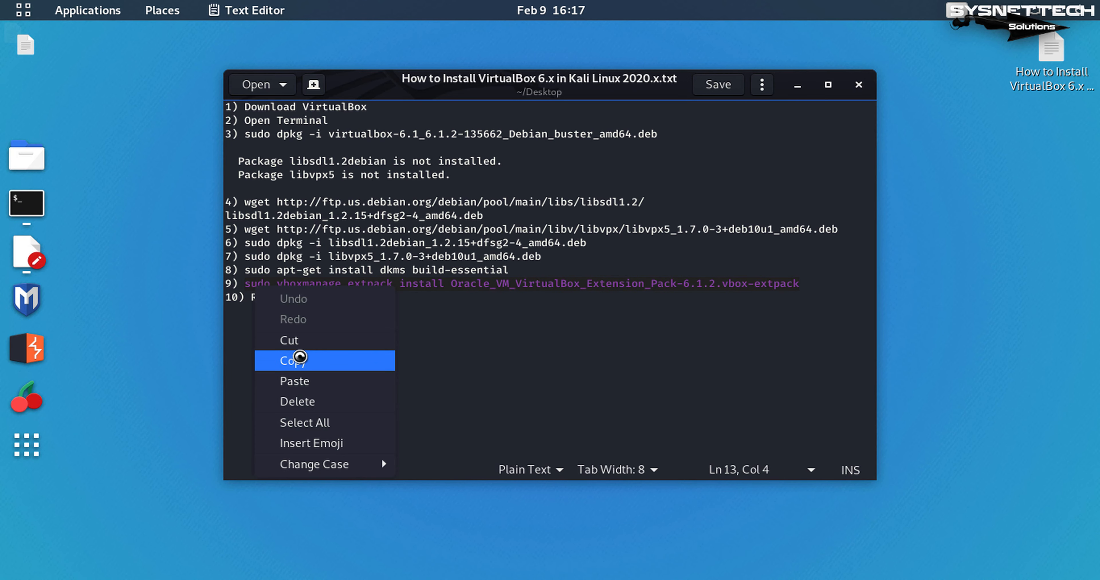
{"action": "left_click", "coordinate": [300, 357]}
{"action": "left_click", "coordinate": [798, 86]}
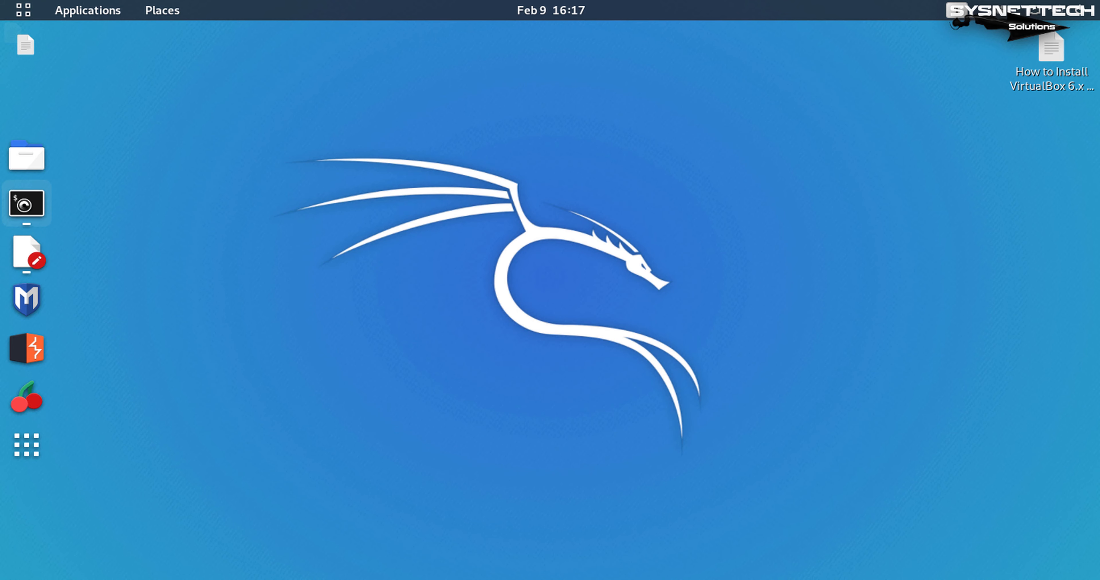
Clear the terminal, try to install Oracle_VM_VirtualBox_Extension_Pack-6.1.2.vbox-extpack with the copied vboxmanage command, and clear the output
{"action": "left_click", "coordinate": [26, 204]}
{"action": "type", "text": "cle"}
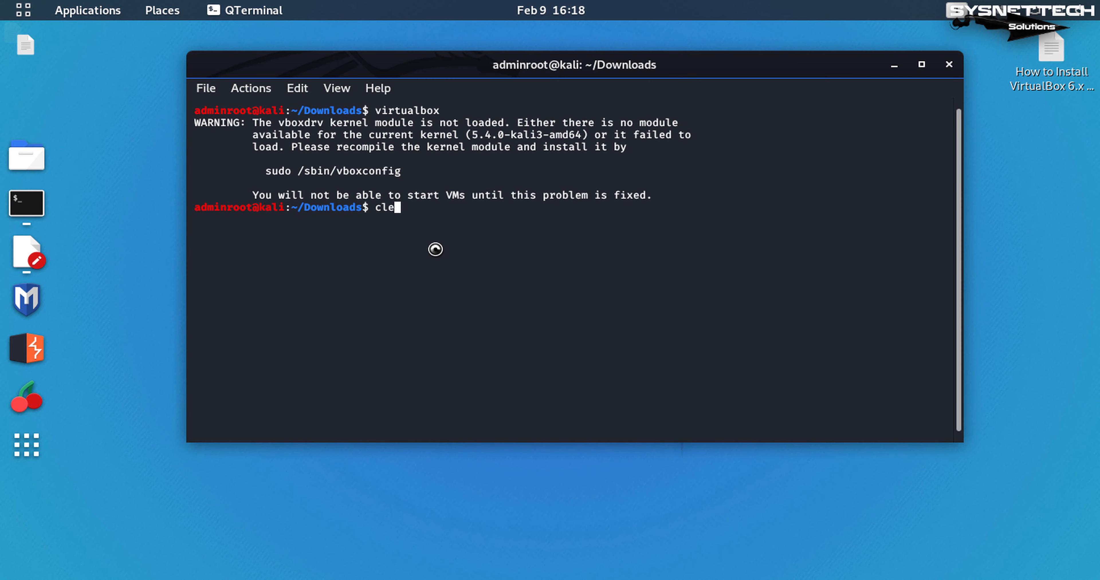
{"action": "type", "text": "ar"}
{"action": "key", "text": "Return"}
{"action": "right_click", "coordinate": [436, 249]}
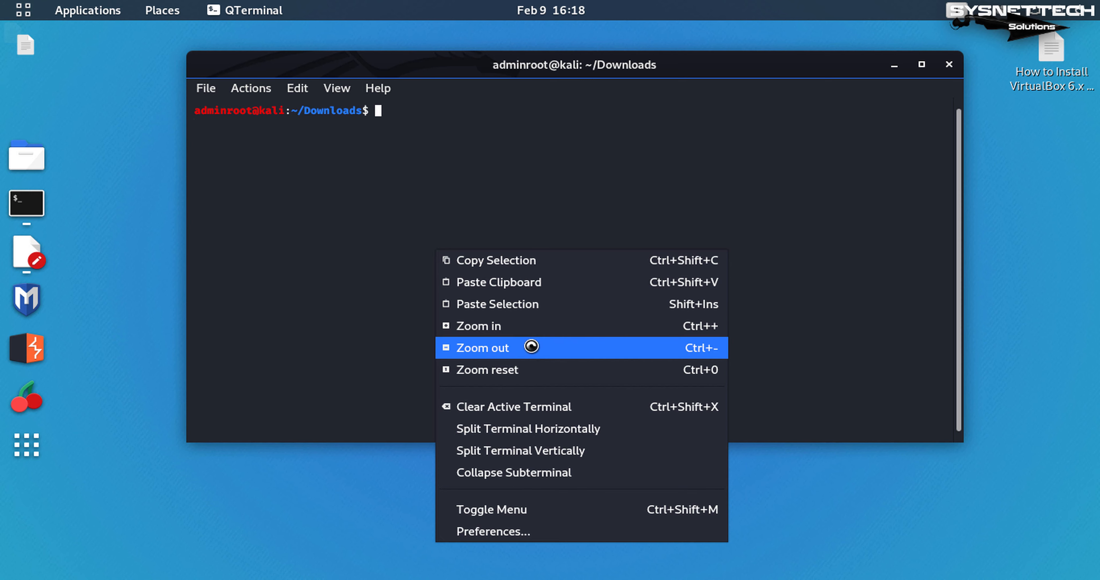
{"action": "left_click", "coordinate": [645, 290]}
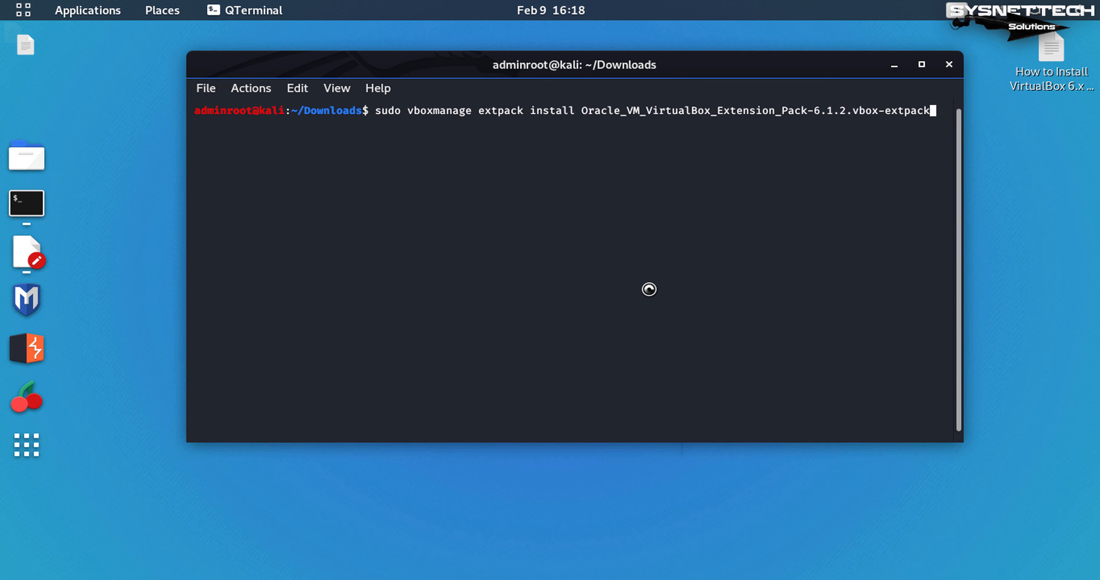
{"action": "key", "text": "Return"}
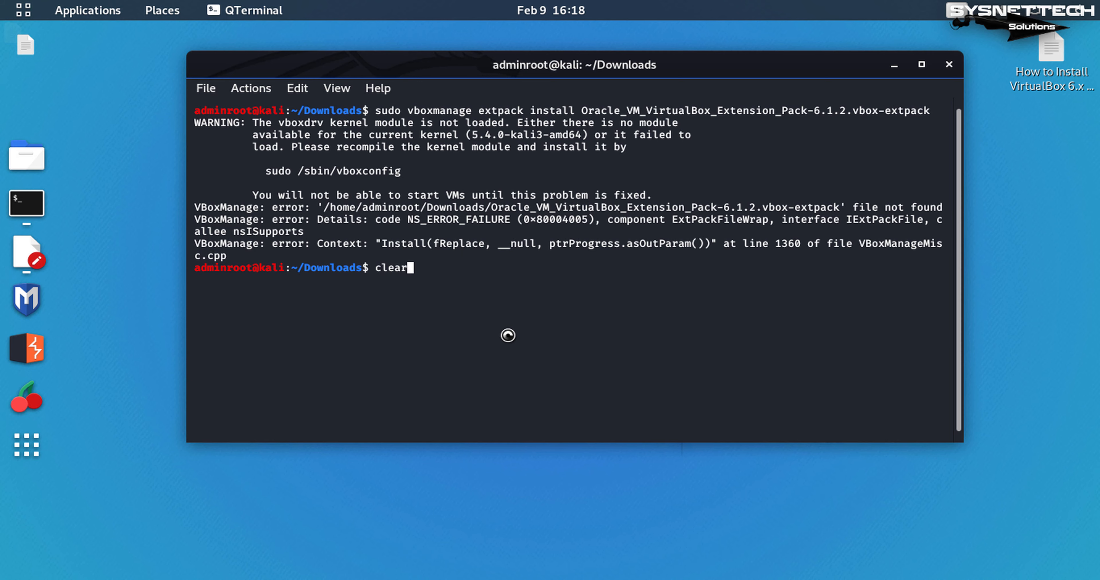
{"action": "key", "text": "Return"}
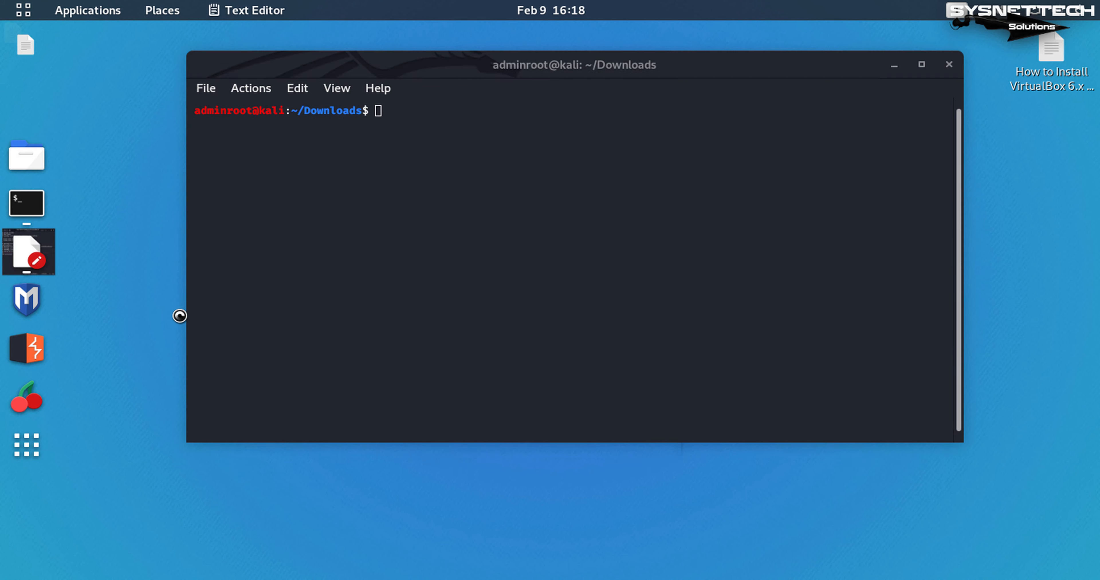
{"action": "key", "text": "super+d"}
{"action": "key", "text": "super"}
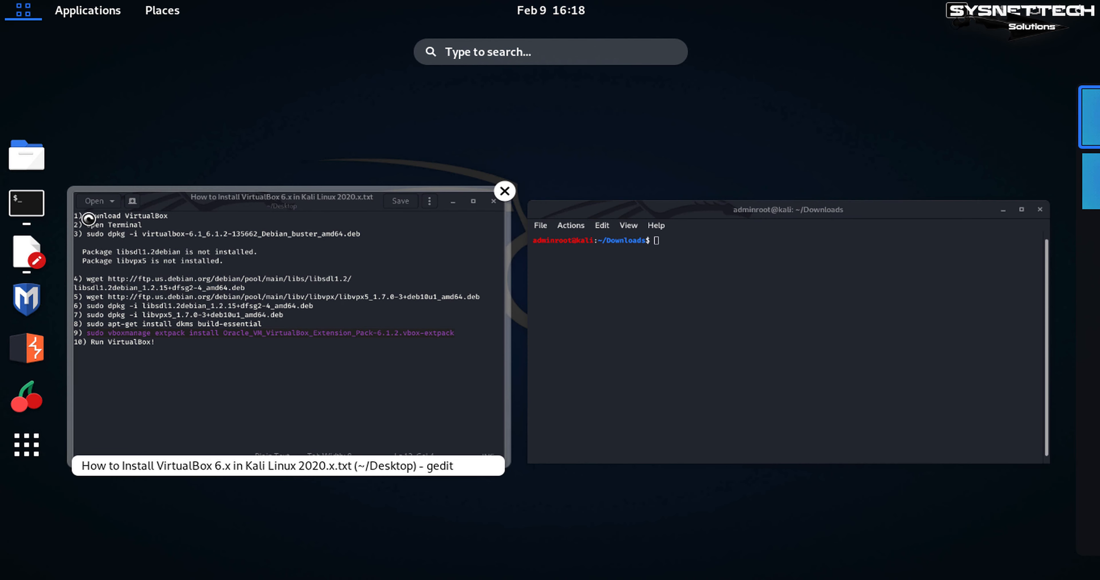
{"action": "type", "text": "d"}
{"action": "key", "text": "Escape"}
{"action": "key", "text": "Escape"}
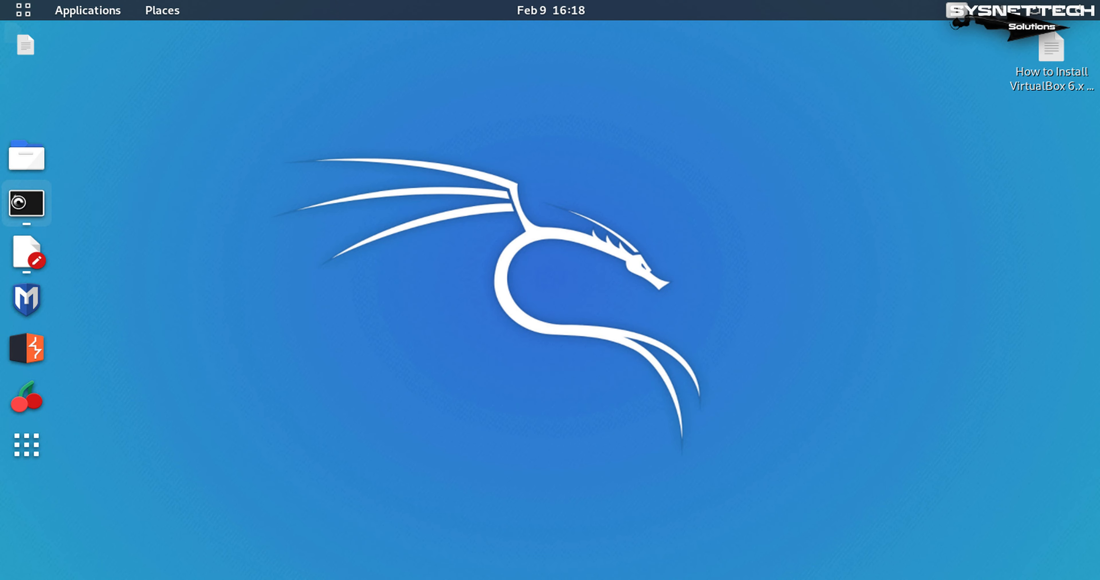
{"action": "left_click", "coordinate": [26, 251]}
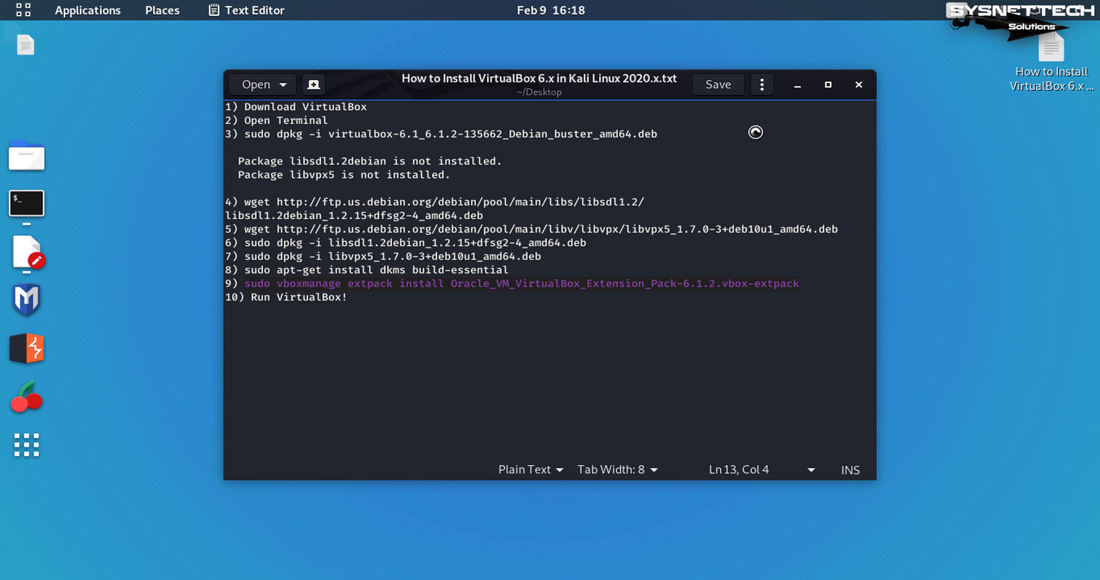
{"action": "left_click", "coordinate": [796, 86]}
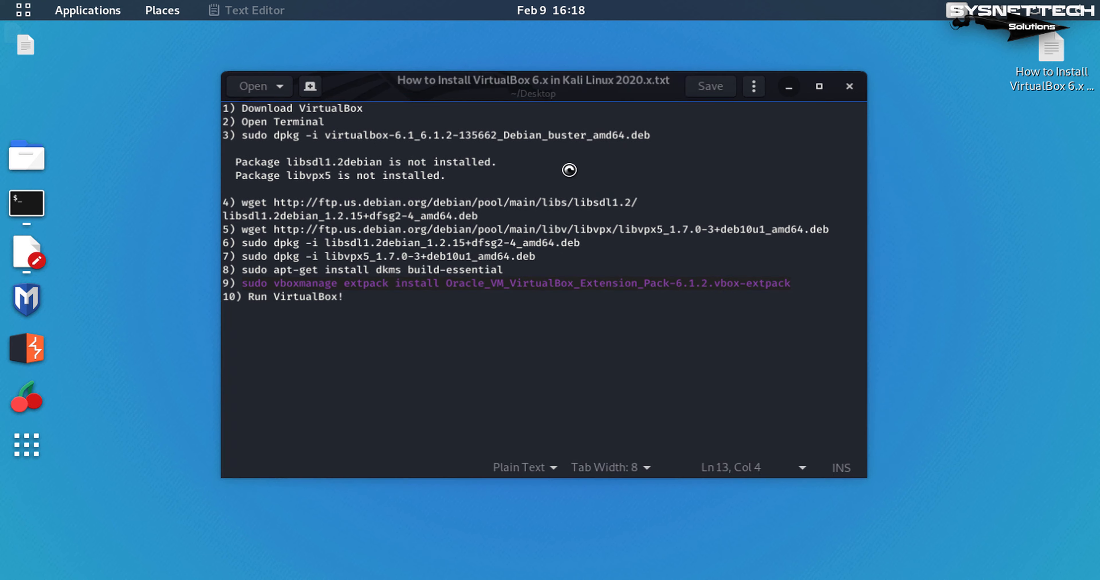
Find and open the Chromium web browser, and search Google for "download virtualbox"
{"action": "key", "text": "super"}
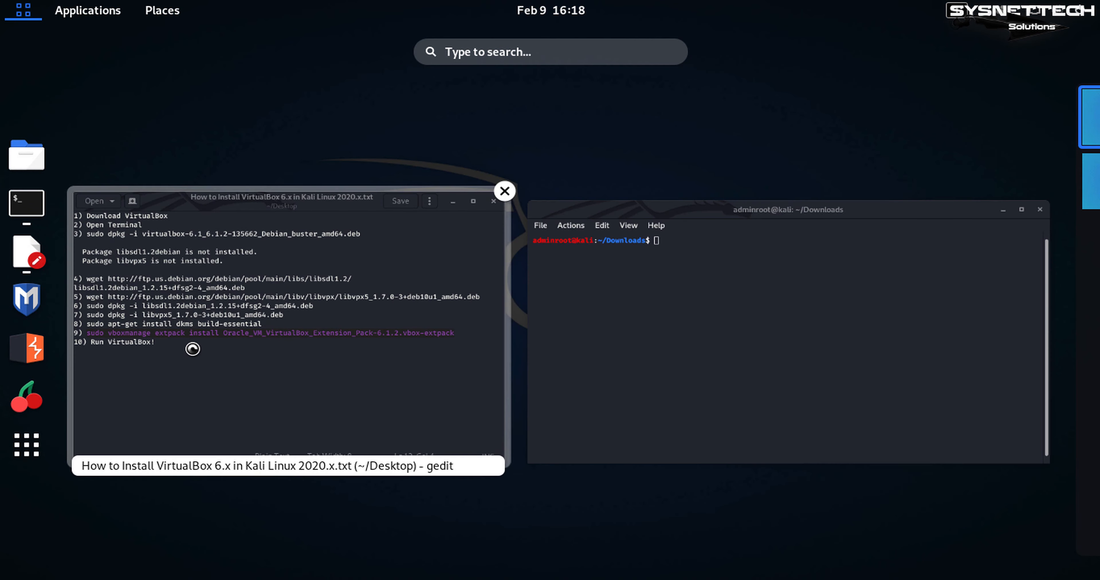
{"action": "type", "text": "chr"}
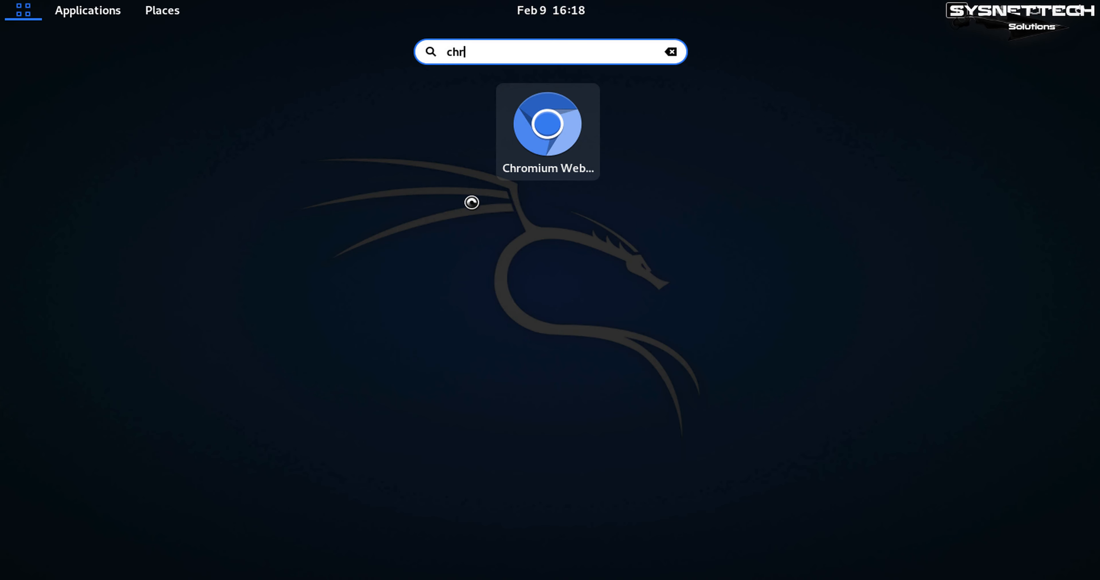
{"action": "left_click", "coordinate": [535, 125]}
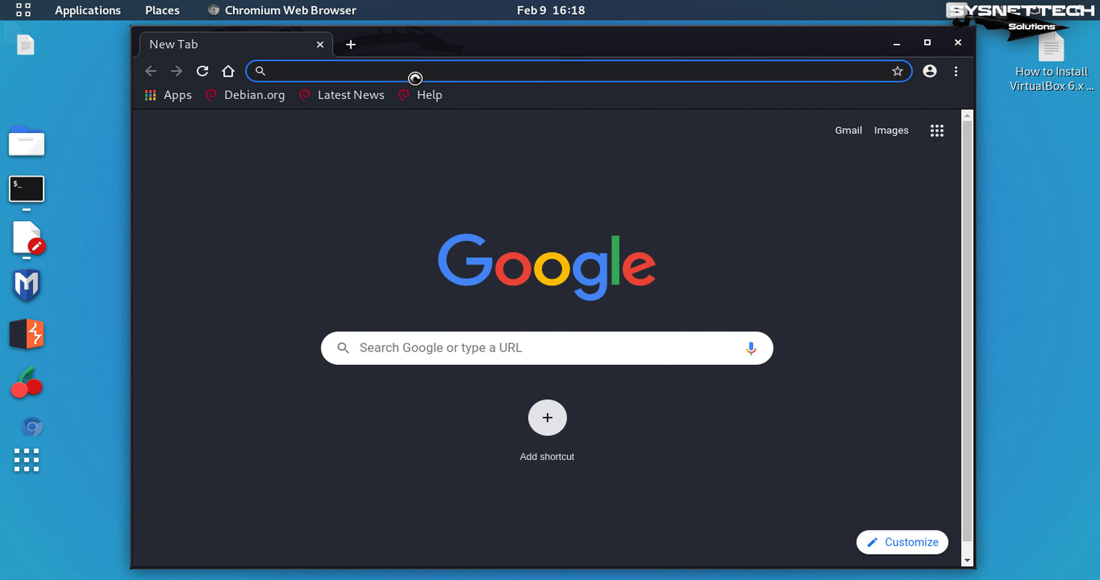
{"action": "type", "text": "downlo"}
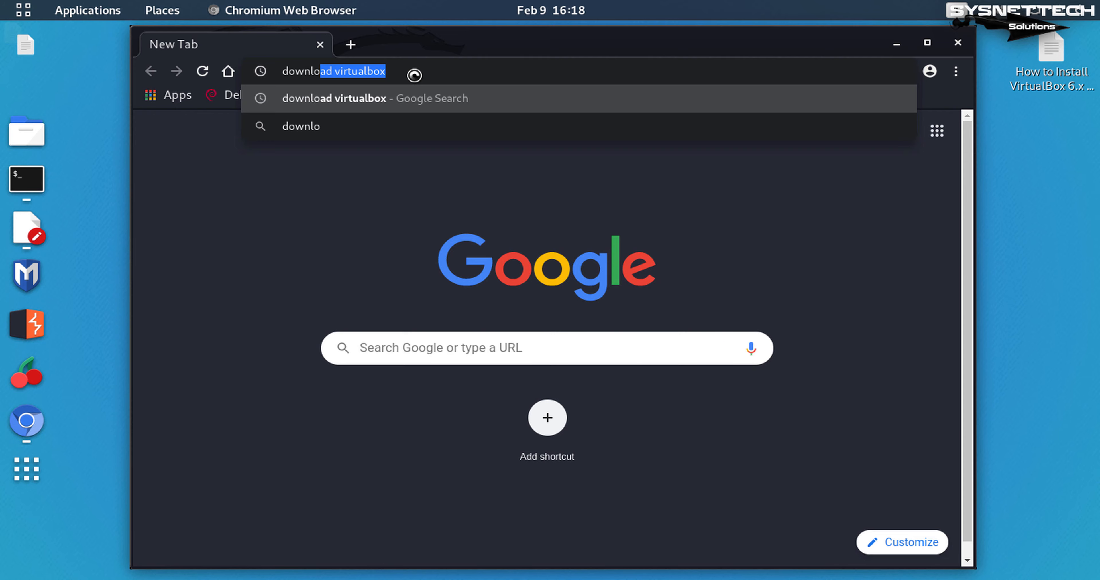
{"action": "key", "text": "Return"}
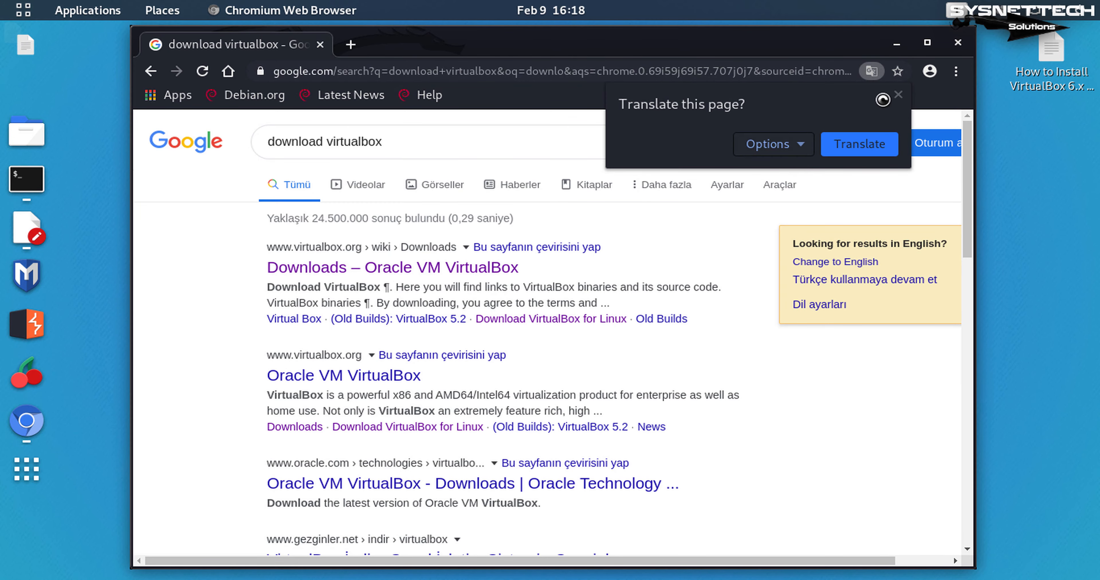
Open the Downloads – Oracle VM VirtualBox result and highlight the VirtualBox 6.1.2 Oracle VM VirtualBox Extension Pack heading
{"action": "left_click", "coordinate": [339, 270]}
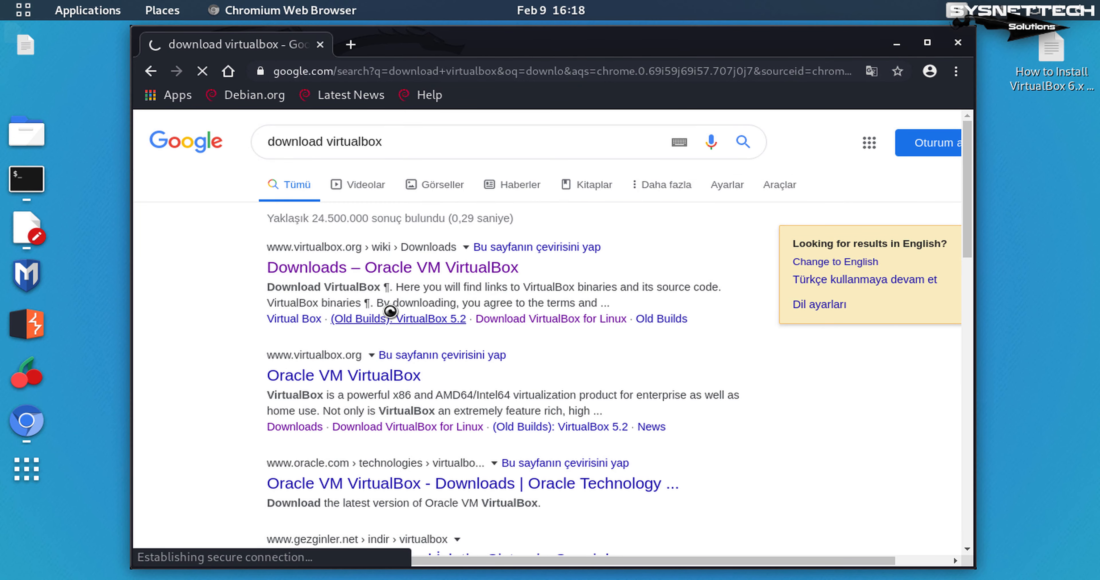
{"action": "scroll", "coordinate": [550, 344], "scroll_direction": "down", "scroll_amount": 5}
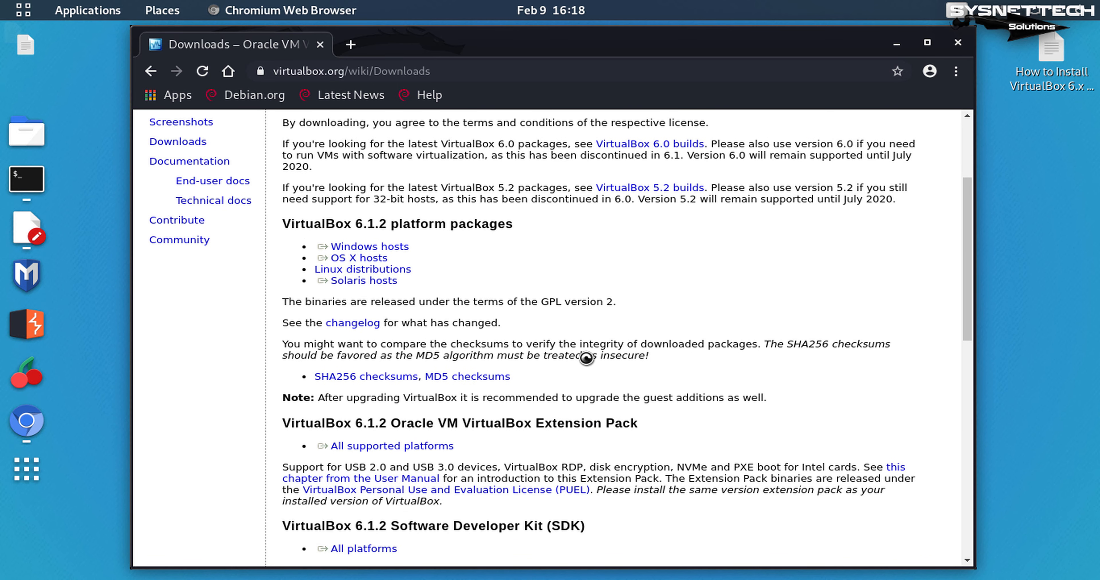
{"action": "scroll", "coordinate": [589, 364], "scroll_direction": "down", "scroll_amount": 2}
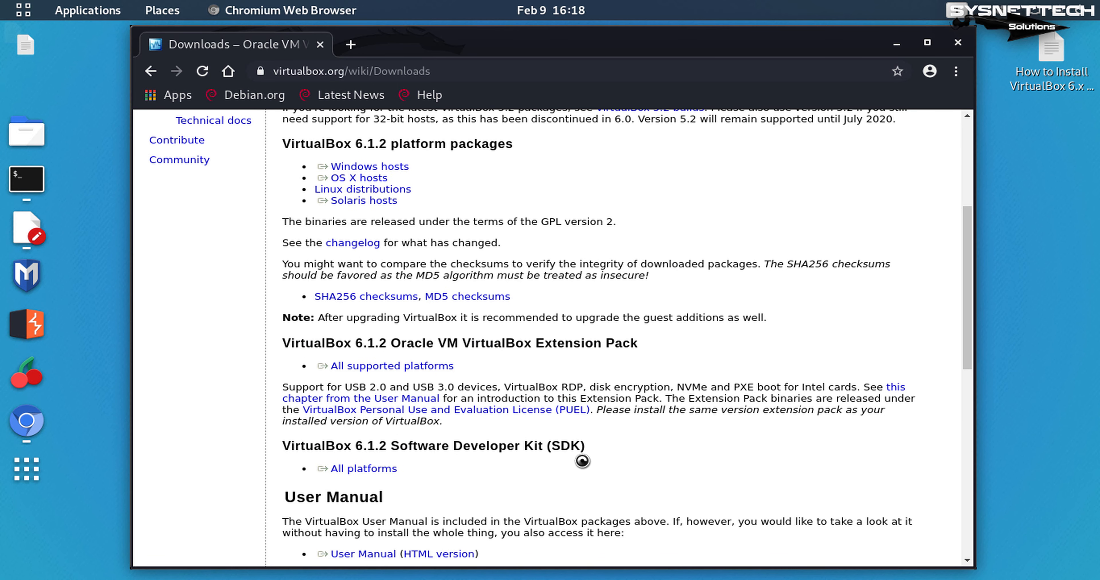
{"action": "triple_click", "coordinate": [581, 338]}
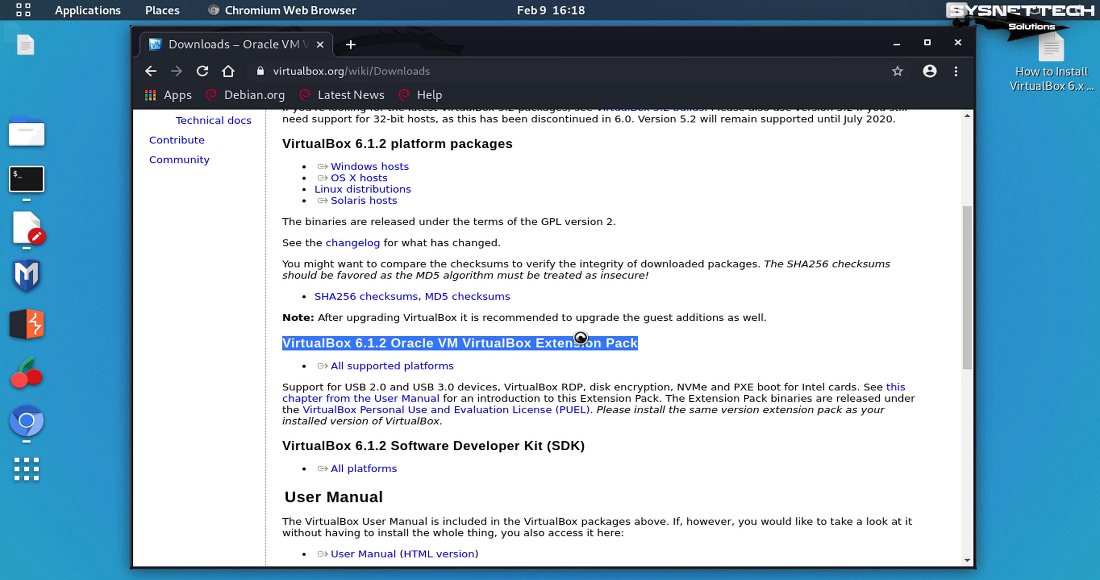
Copy the link address of All supported platforms under VirtualBox 6.1.2 Oracle VM VirtualBox Extension Pack, and close the browser
{"action": "left_click", "coordinate": [401, 366], "text": "shift"}
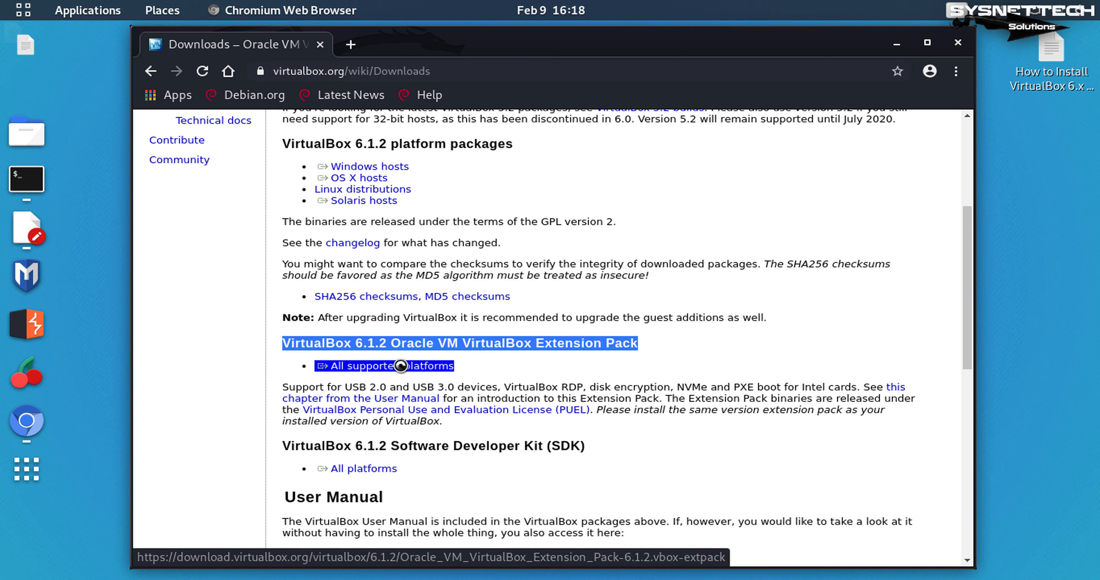
{"action": "right_click", "coordinate": [400, 366]}
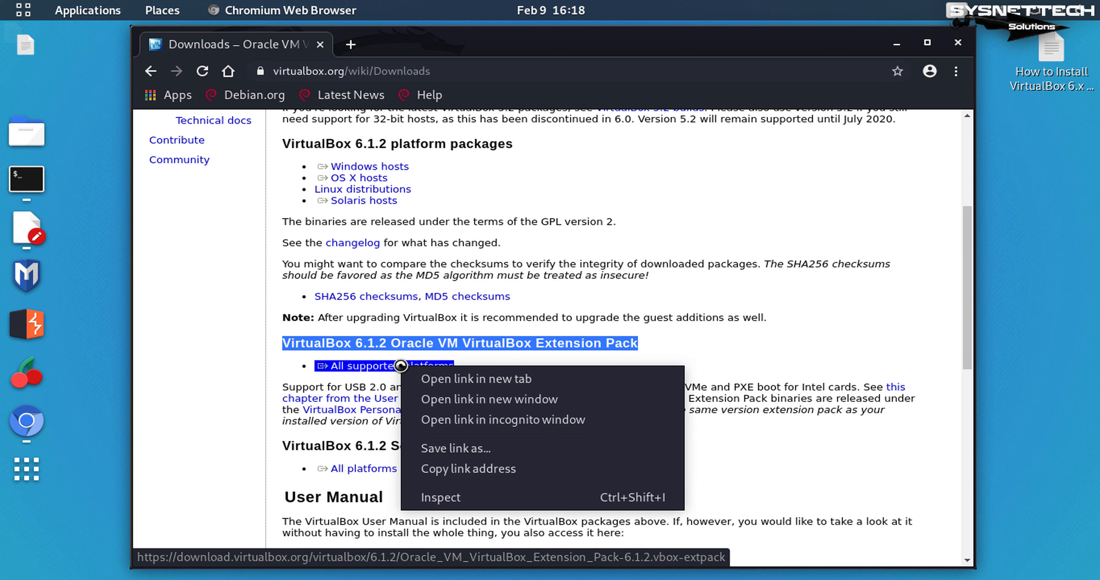
{"action": "left_click", "coordinate": [509, 464]}
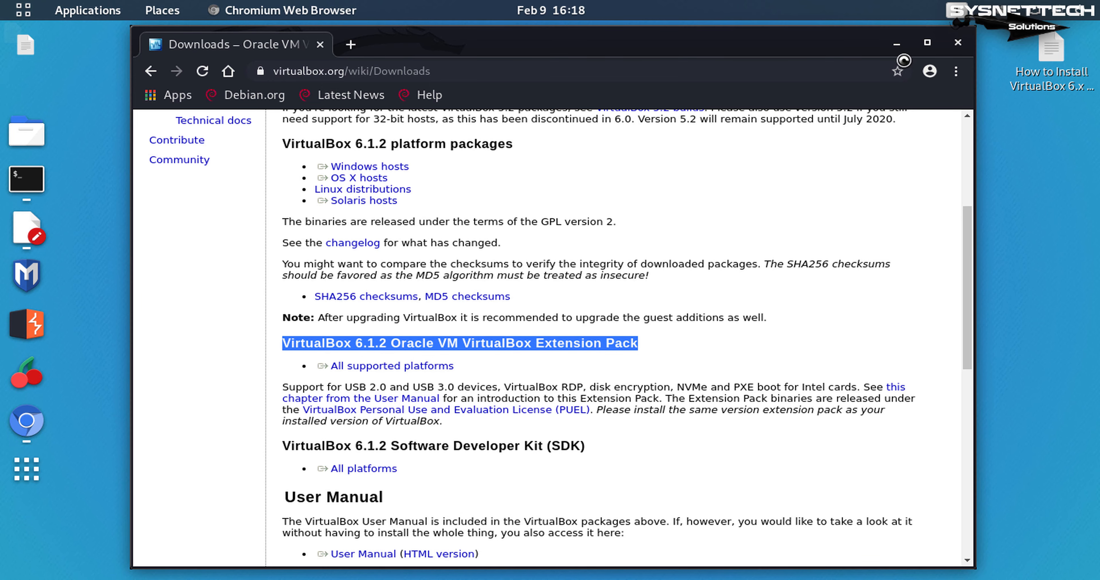
{"action": "left_click", "coordinate": [958, 42]}
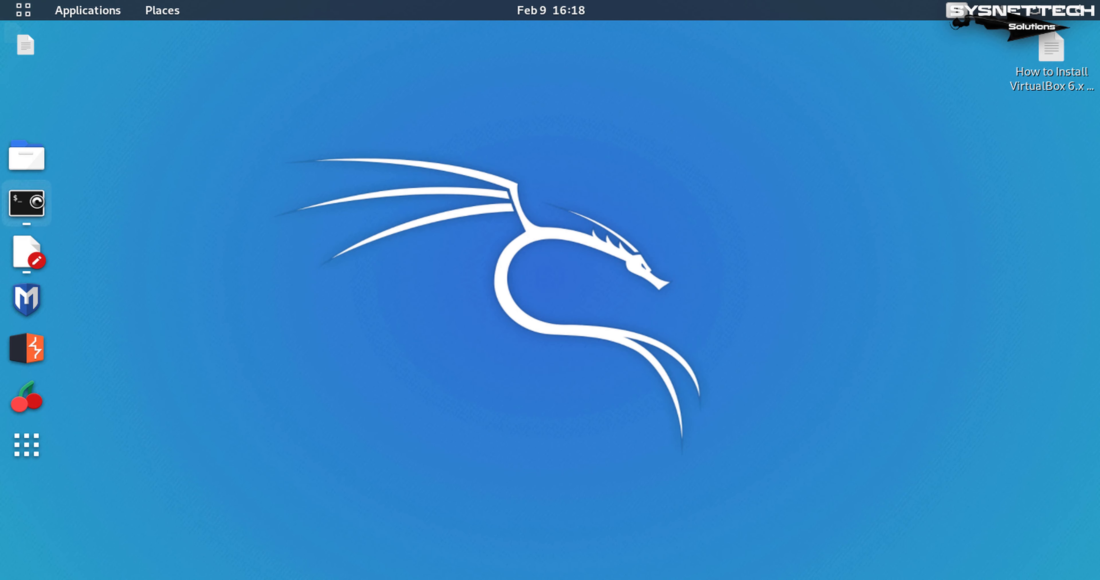
In the terminal, download Oracle_VM_VirtualBox_Extension_Pack-6.1.2.vbox-extpack into Downloads using wget with the copied link, and clear the output
{"action": "left_click", "coordinate": [27, 203]}
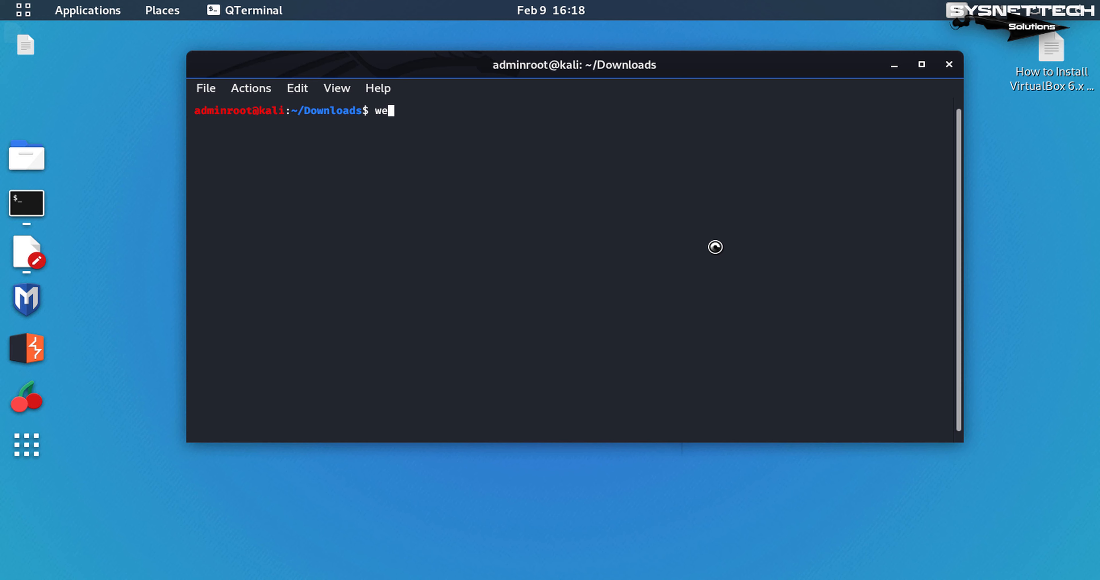
{"action": "right_click", "coordinate": [715, 248]}
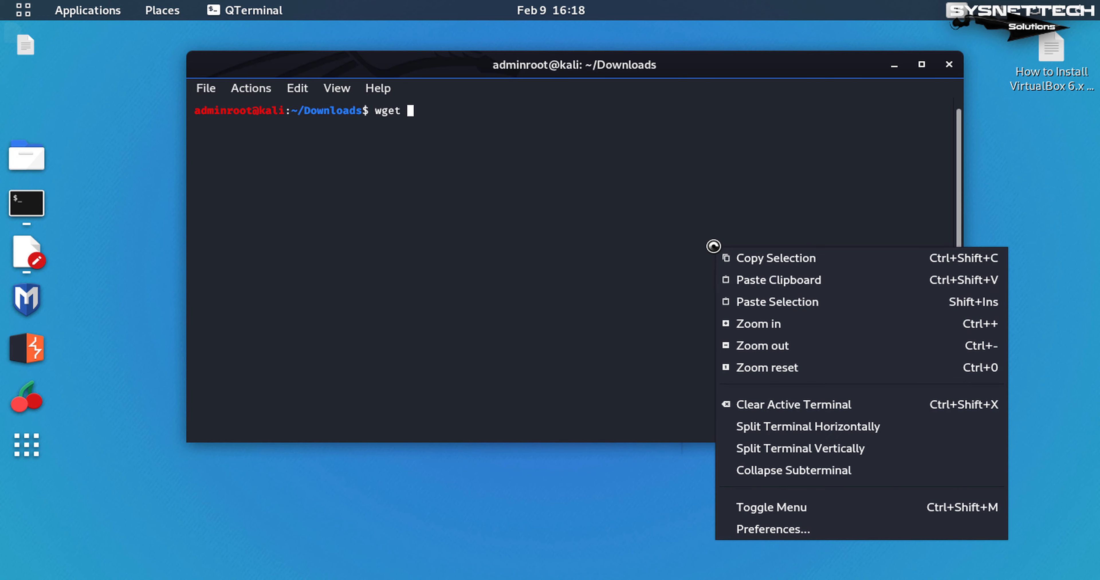
{"action": "left_click", "coordinate": [793, 288]}
{"action": "key", "text": "Return"}
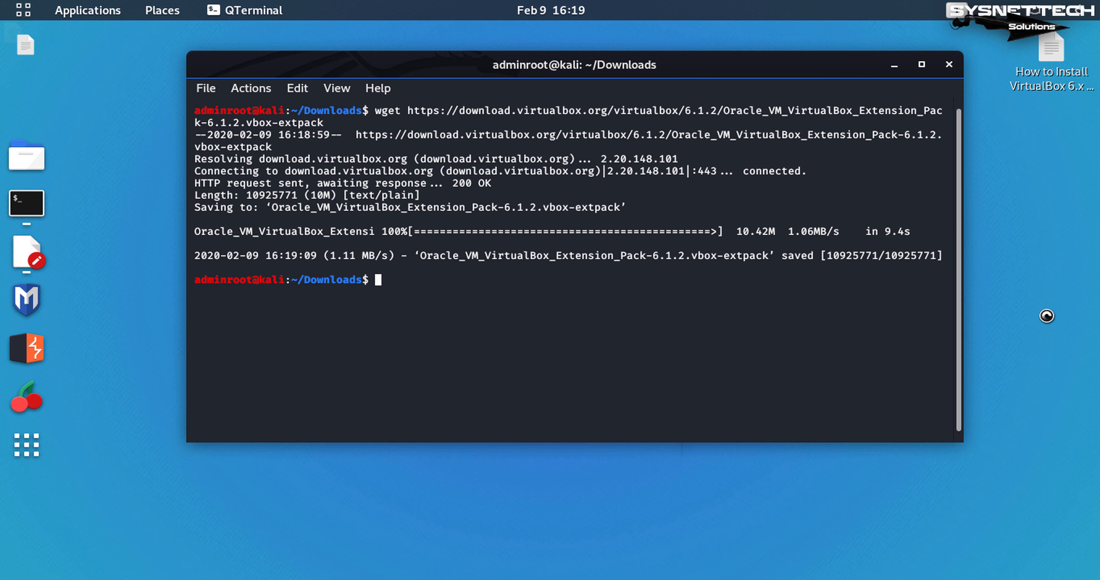
{"action": "key", "text": "Return"}
{"action": "key", "text": "Return"}
{"action": "type", "text": "clear"}
{"action": "key", "text": "Return"}
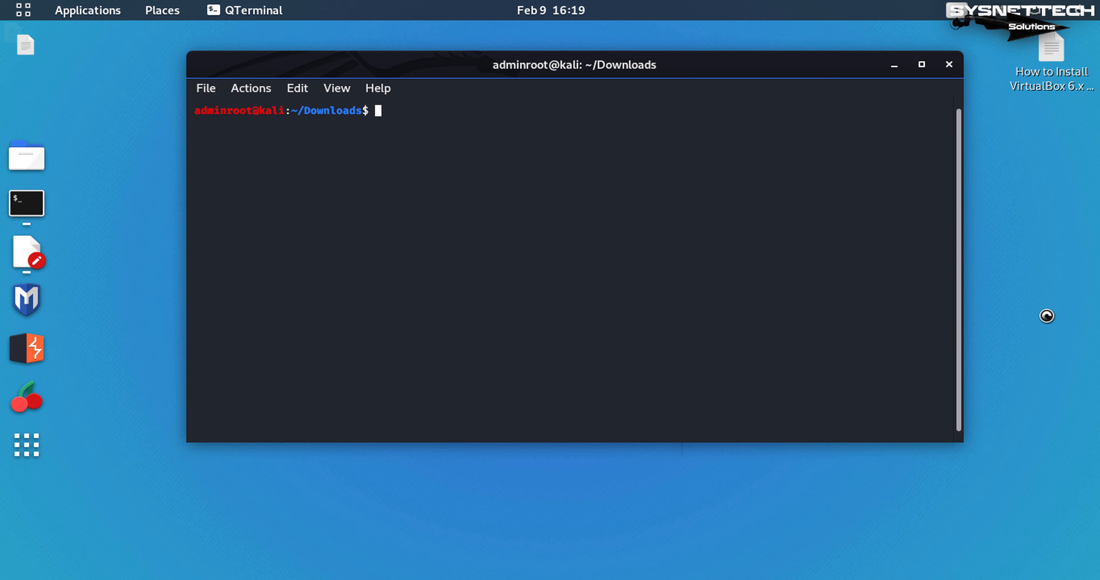
Rerun the earlier vboxmanage extpack install command, accept the license terms with y, and close the terminal
{"action": "key", "text": "Up"}
{"action": "key", "text": "Up"}
{"action": "key", "text": "Up"}
{"action": "key", "text": "Up"}
{"action": "key", "text": "Return"}
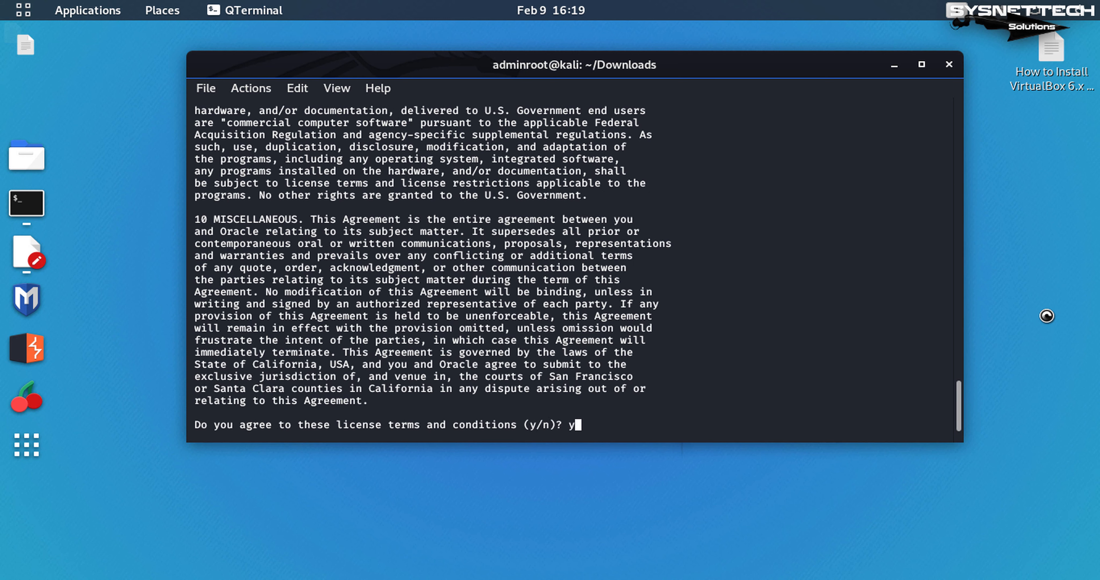
{"action": "key", "text": "Return"}
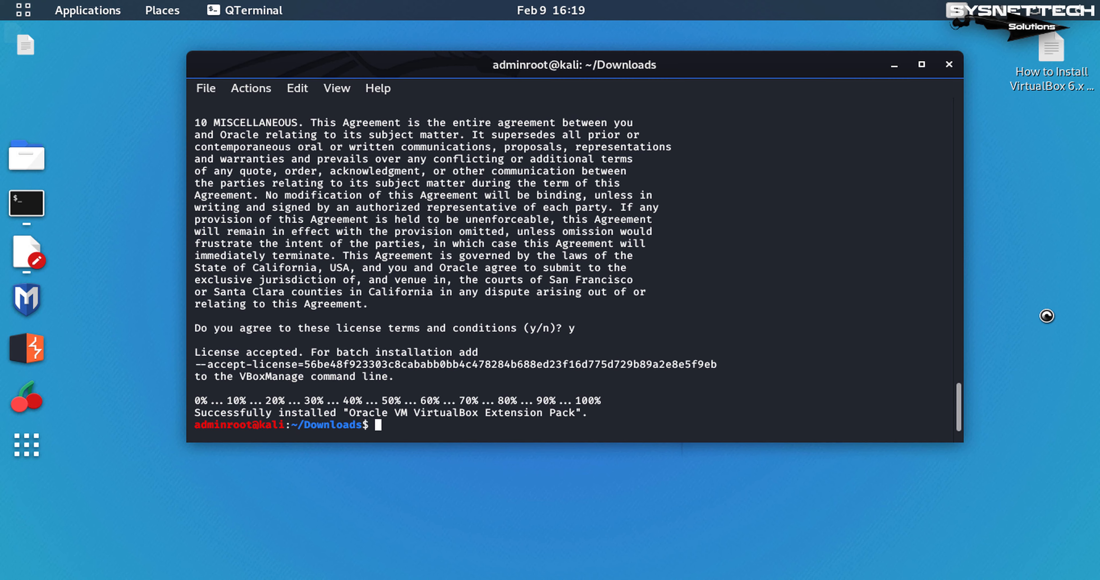
{"action": "triple_click", "coordinate": [370, 413]}
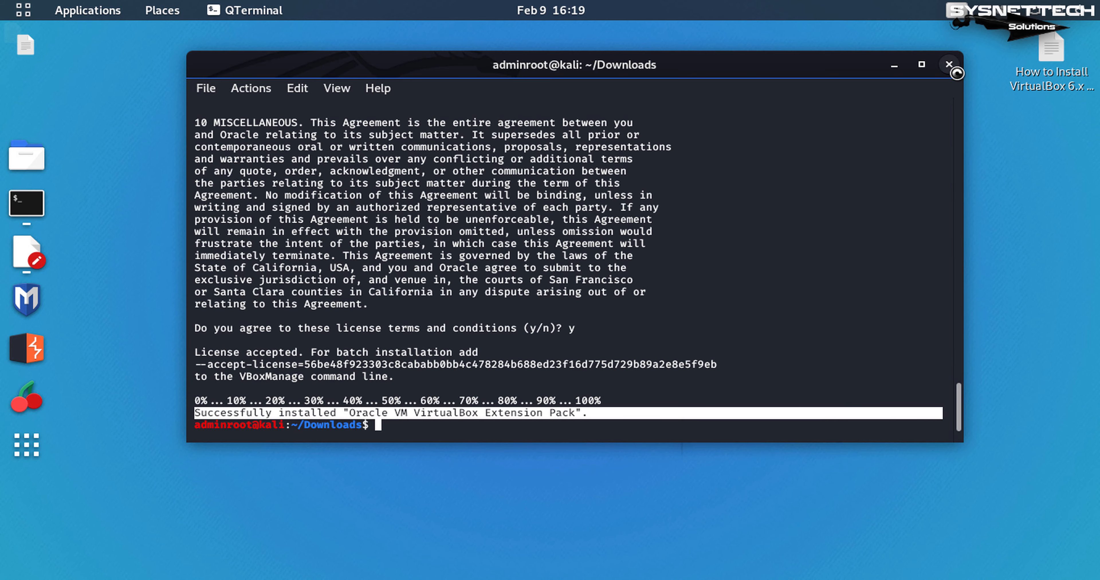
{"action": "left_click", "coordinate": [950, 64]}
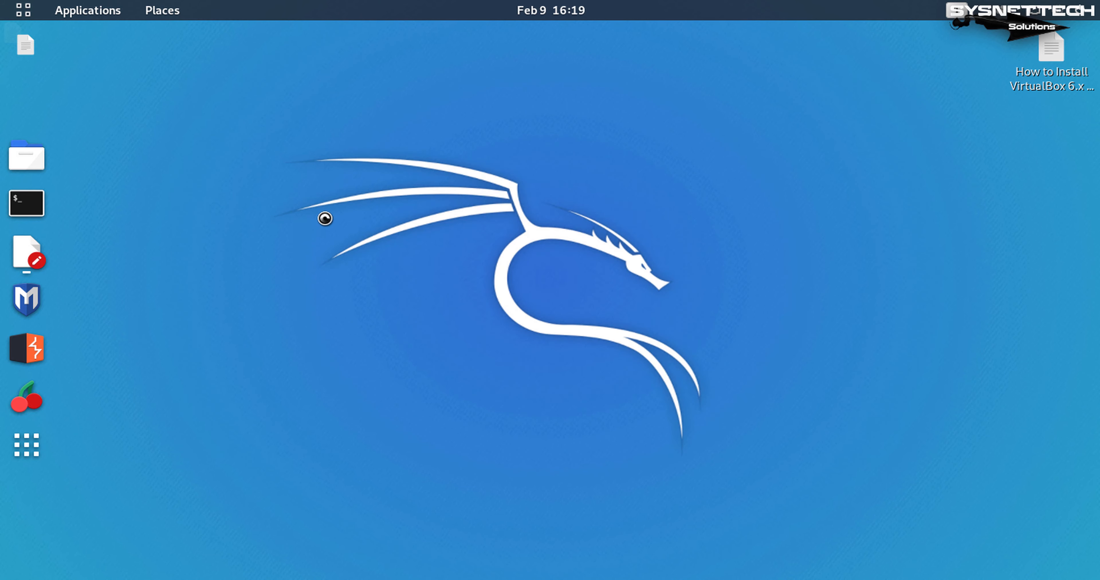
Find and open Oracle VM VirtualBox, and check the installed extension packages in its preferences
{"action": "key", "text": "super"}
{"action": "type", "text": "vi"}
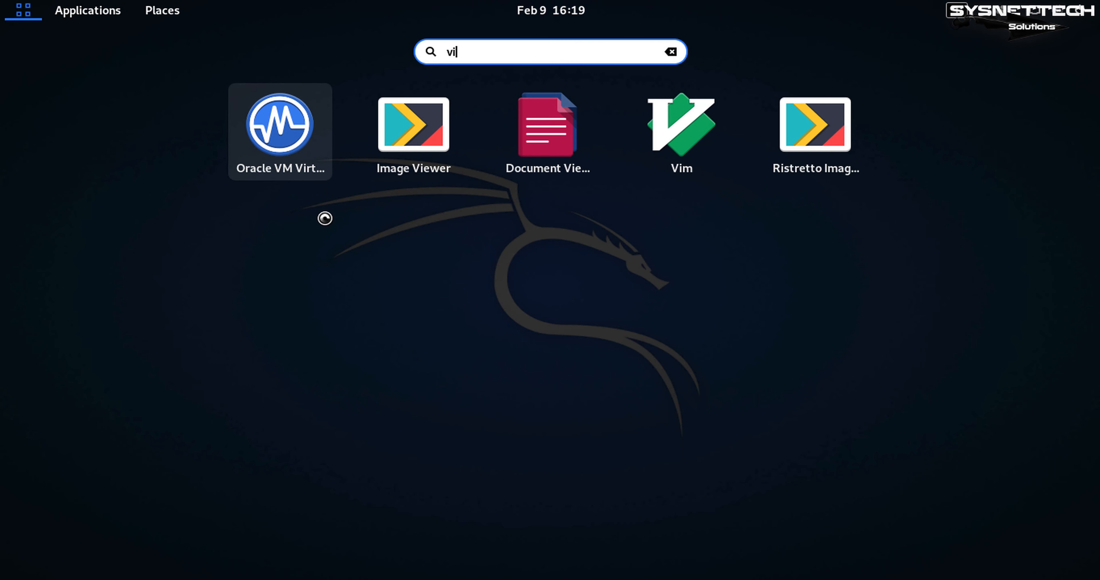
{"action": "left_click", "coordinate": [300, 124]}
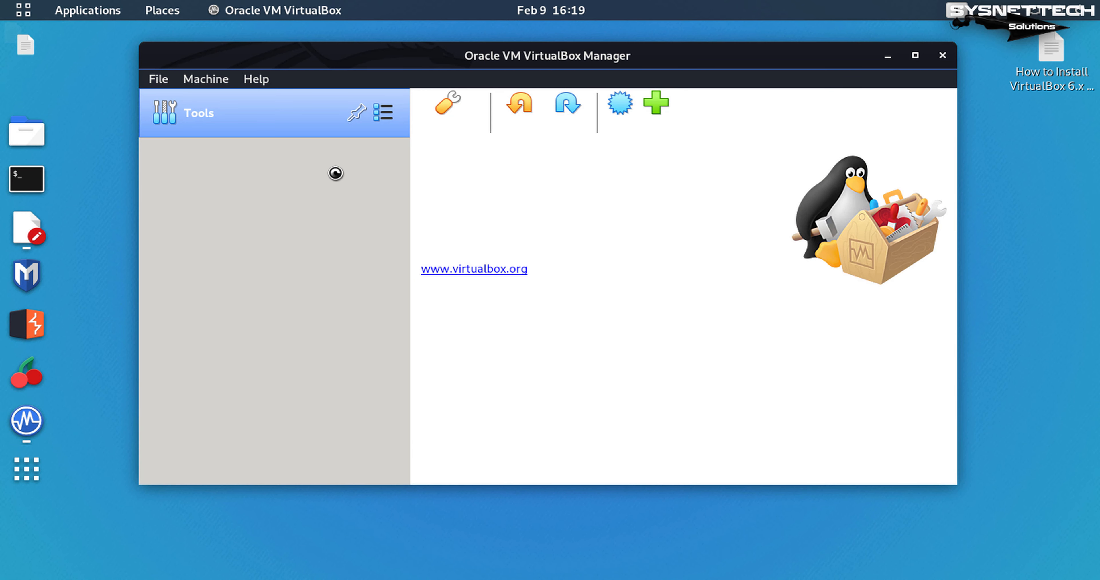
{"action": "left_click", "coordinate": [159, 79]}
{"action": "left_click", "coordinate": [256, 141]}
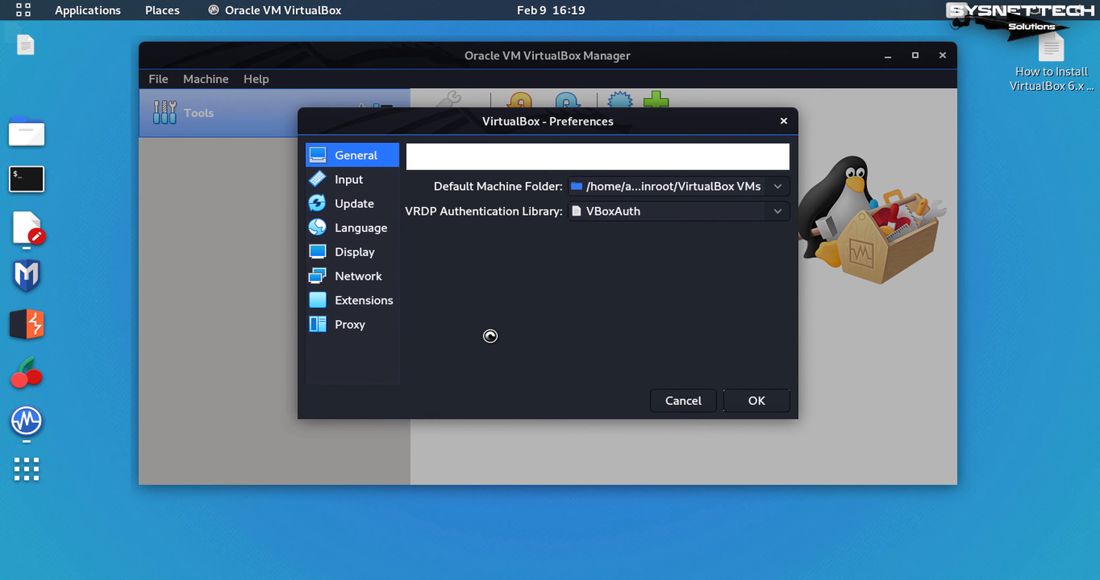
{"action": "left_click", "coordinate": [364, 300]}
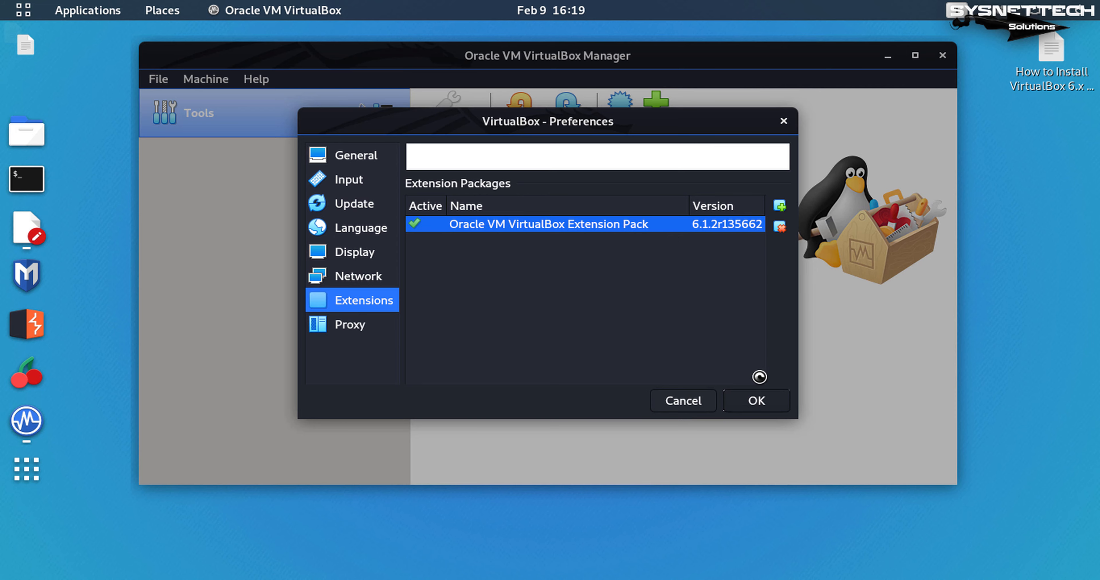
{"action": "left_click", "coordinate": [757, 400]}
Maximize the VirtualBox Manager window, view the About VirtualBox version information, and restore the window size
{"action": "left_click", "coordinate": [915, 56]}
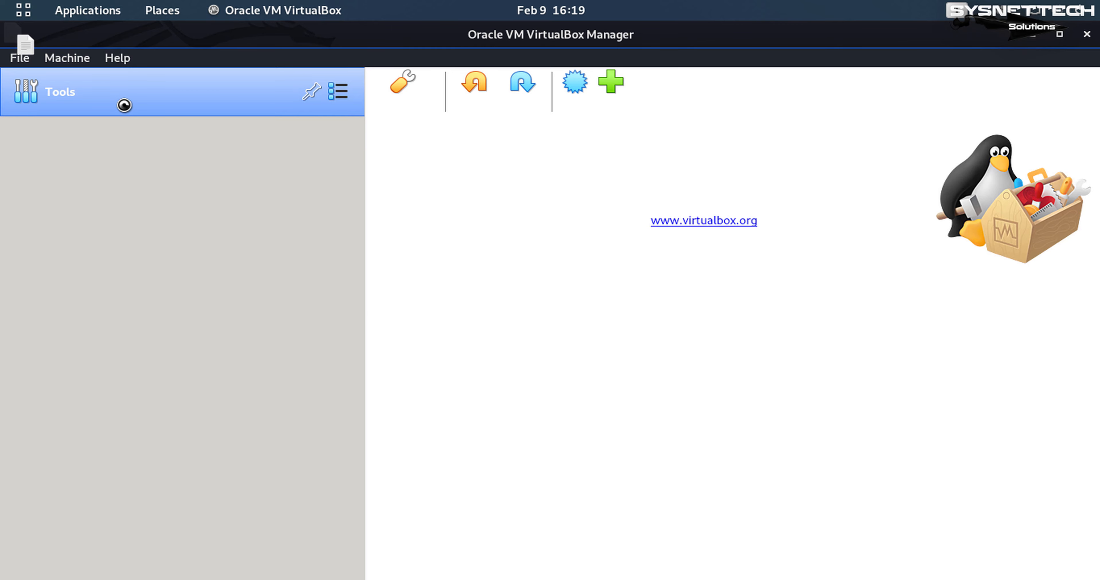
{"action": "left_click", "coordinate": [112, 57]}
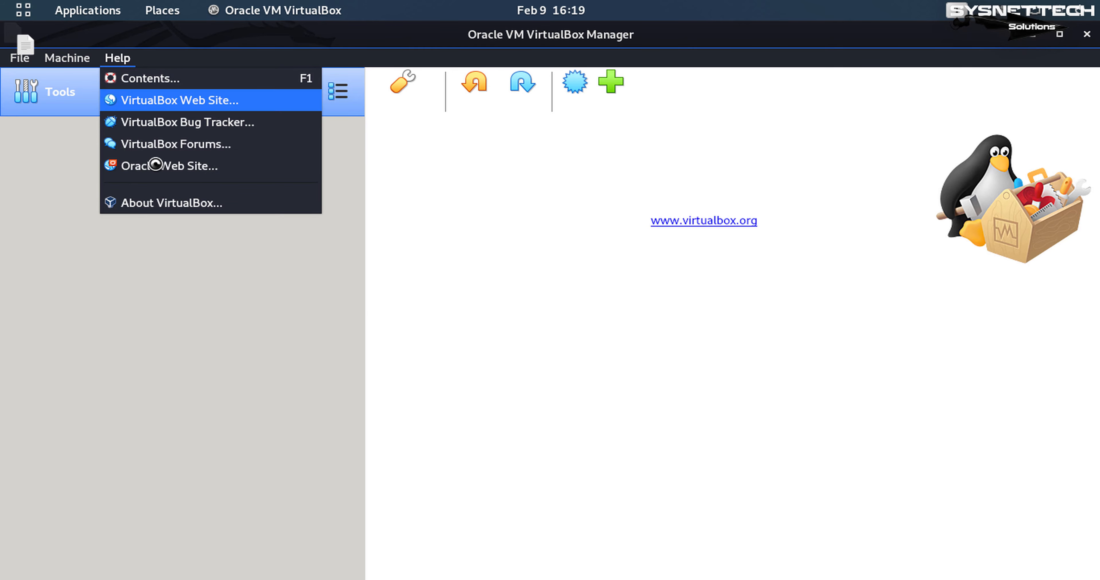
{"action": "left_click", "coordinate": [172, 202]}
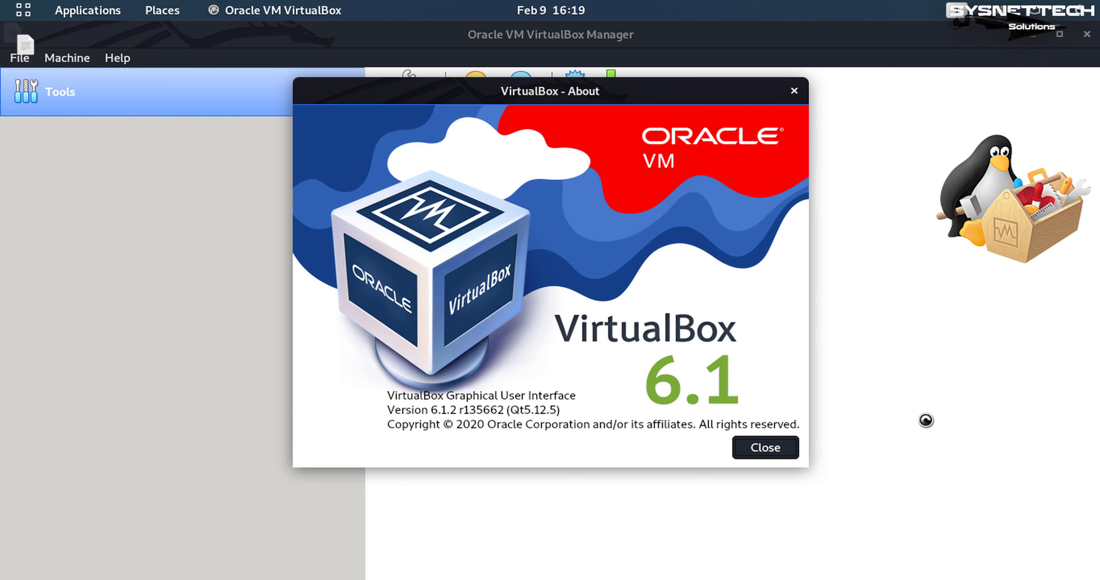
{"action": "left_click", "coordinate": [764, 447]}
{"action": "double_click", "coordinate": [711, 25]}
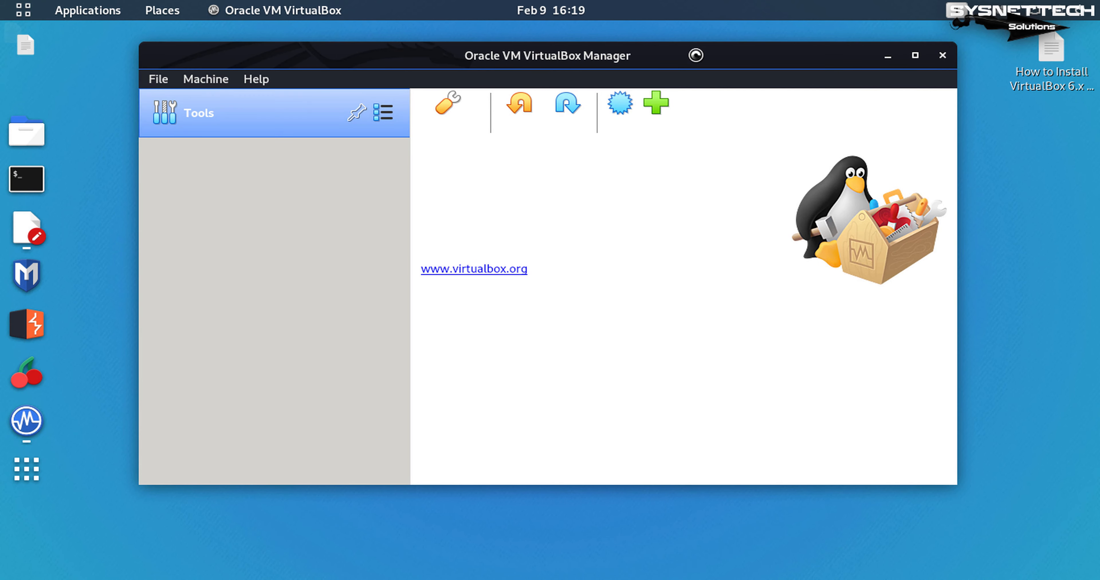
Start a new virtual machine named Windows 10, of type Microsoft Windows and version Windows 10 (64-bit), keeping the suggested memory size
{"action": "left_click", "coordinate": [162, 83]}
{"action": "mouse_move", "coordinate": [275, 82]}
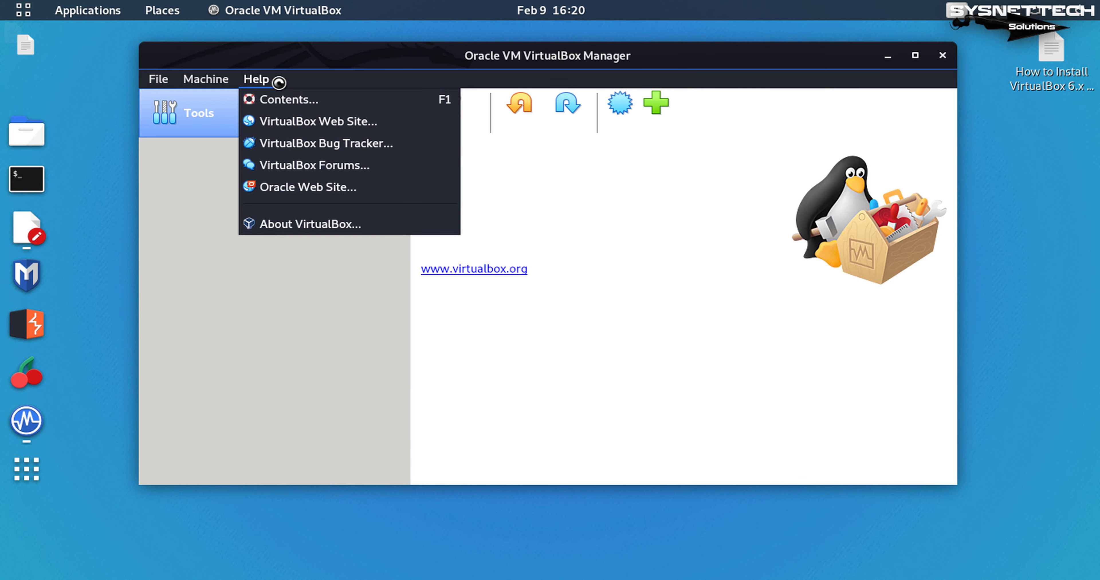
{"action": "mouse_move", "coordinate": [214, 82]}
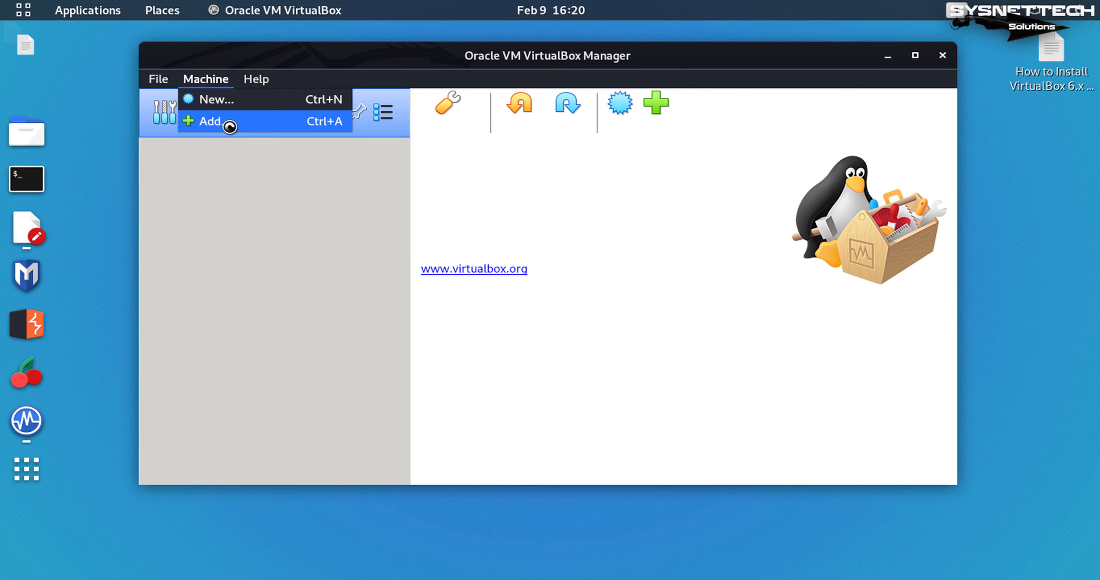
{"action": "left_click", "coordinate": [244, 102]}
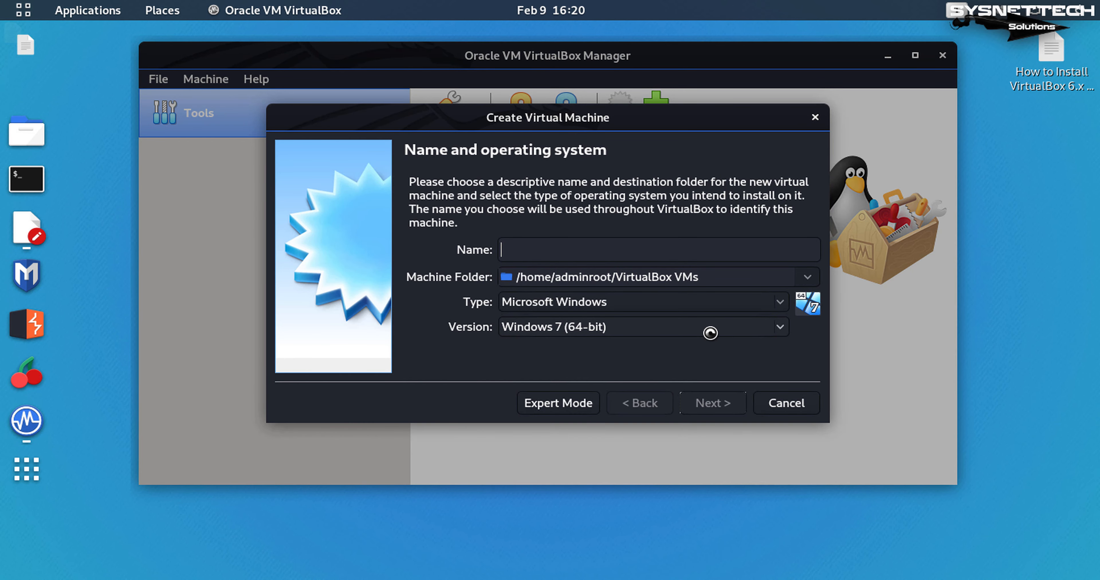
{"action": "type", "text": "Windows 10"}
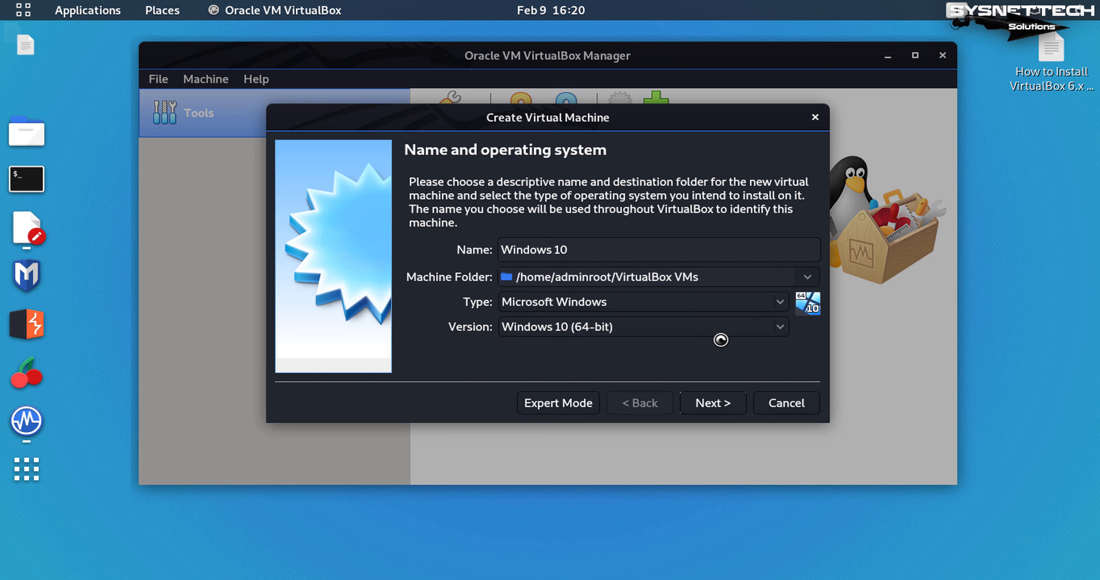
{"action": "left_click", "coordinate": [709, 401]}
{"action": "left_click", "coordinate": [731, 397]}
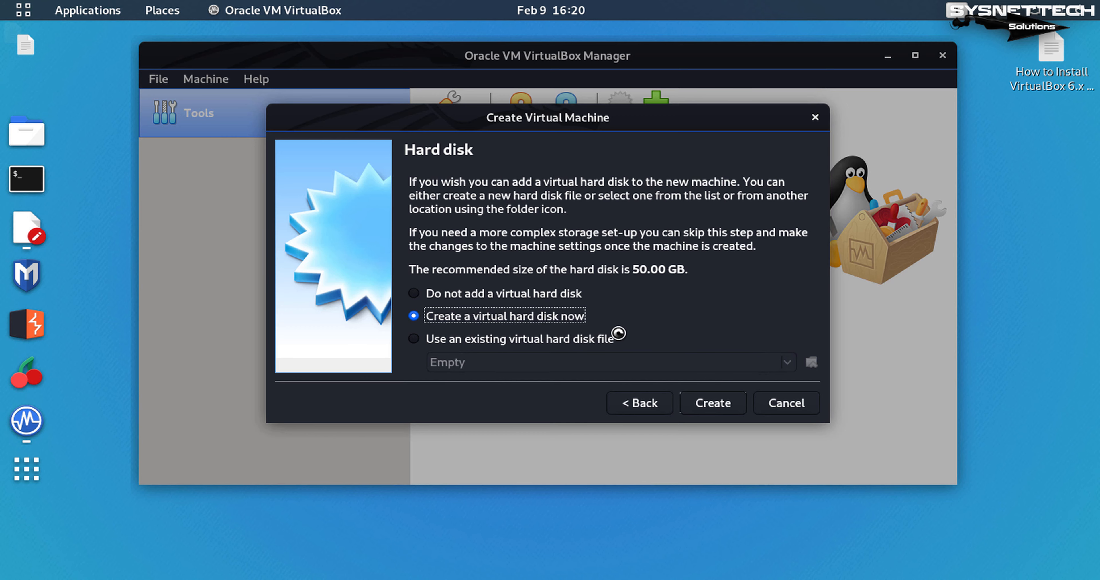
Create a dynamically allocated VDI virtual hard disk of about 30.79 GB for the Windows 10 machine
{"action": "left_click", "coordinate": [734, 405]}
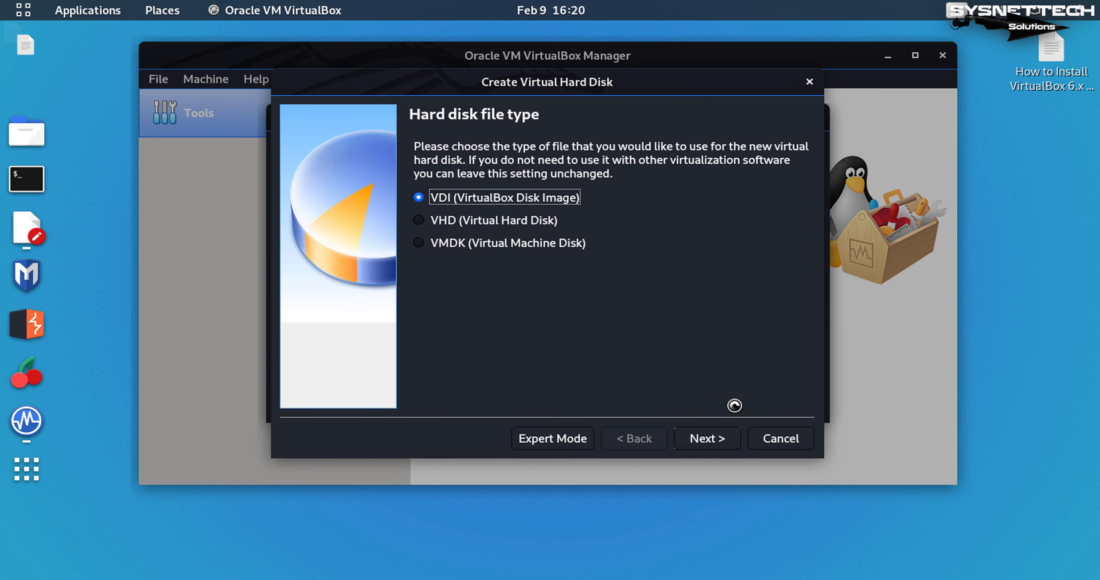
{"action": "left_click", "coordinate": [710, 440]}
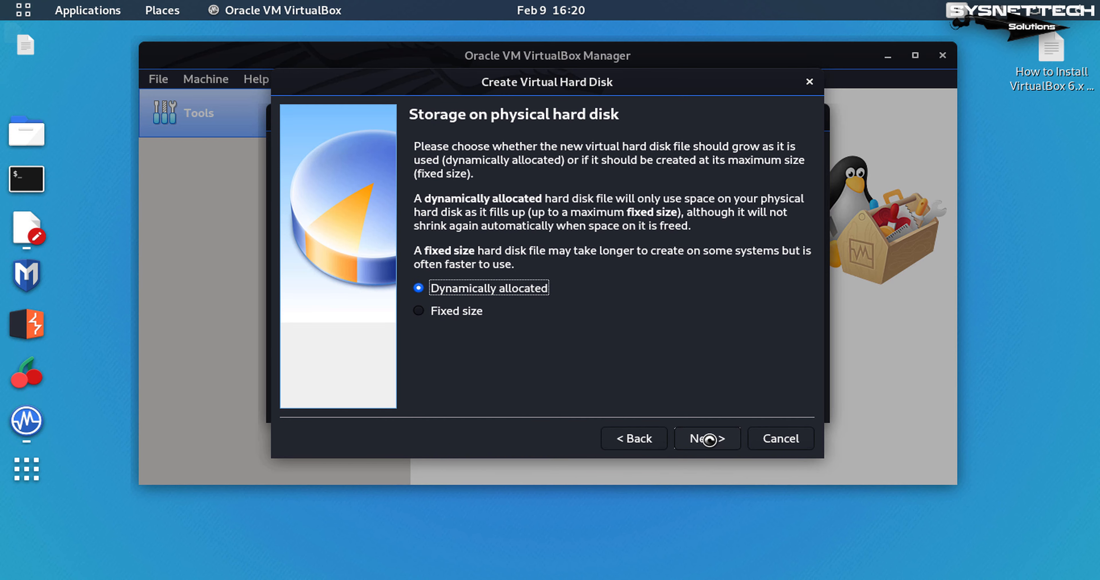
{"action": "left_click", "coordinate": [710, 440]}
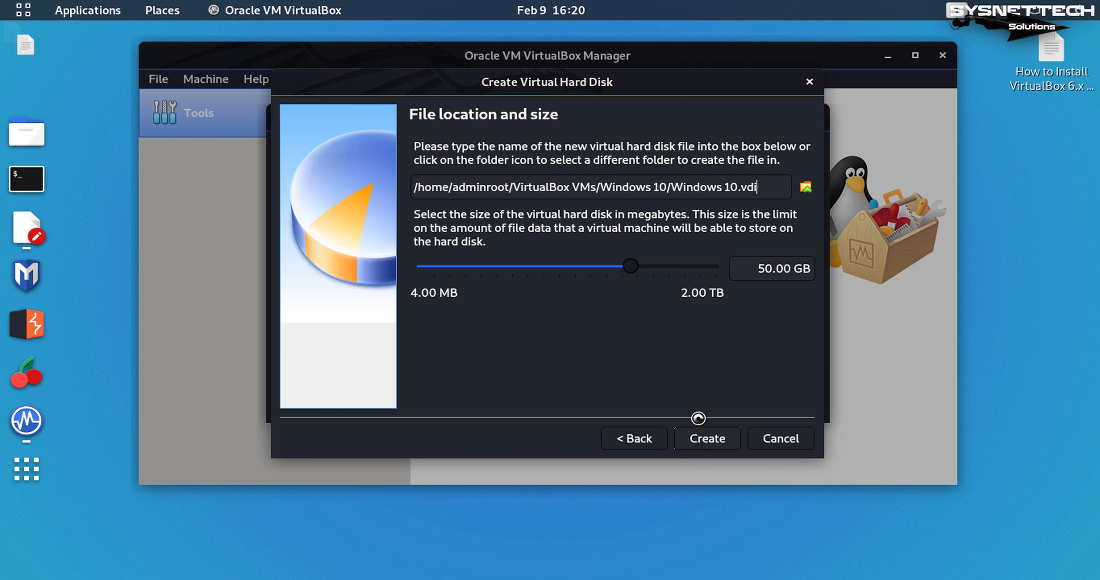
{"action": "mouse_move", "coordinate": [631, 265]}
{"action": "left_mouse_down"}
{"action": "mouse_move", "coordinate": [611, 265]}
{"action": "mouse_move", "coordinate": [624, 265]}
{"action": "left_mouse_up"}
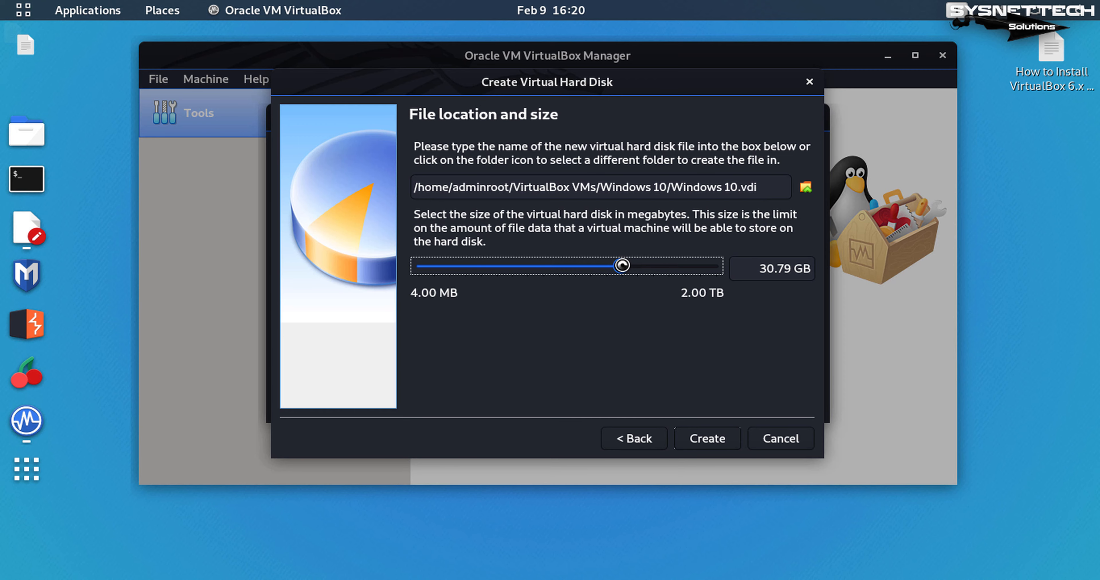
{"action": "left_click", "coordinate": [710, 440]}
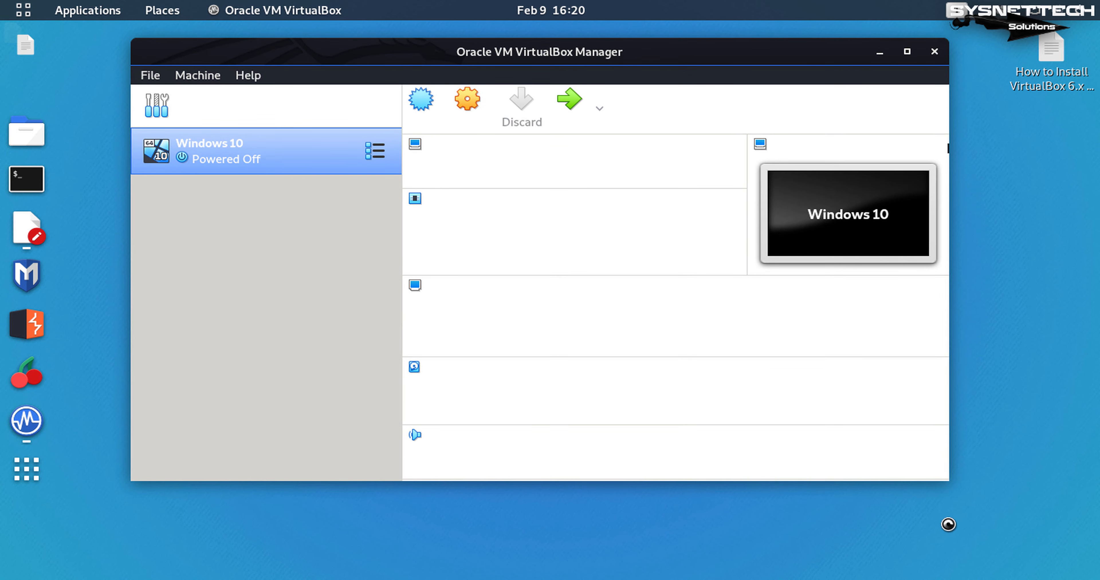
Enlarge the VirtualBox Manager window and open the storage settings of the Windows 10 virtual machine
{"action": "left_click_drag", "start_coordinate": [947, 486], "coordinate": [1005, 518]}
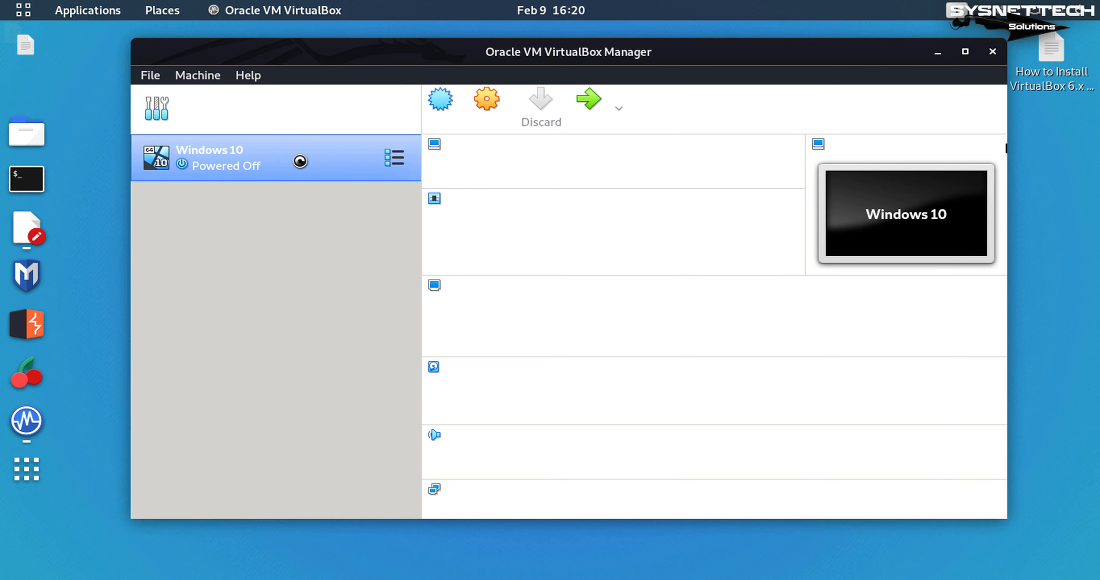
{"action": "left_click", "coordinate": [226, 111]}
{"action": "left_click", "coordinate": [260, 156]}
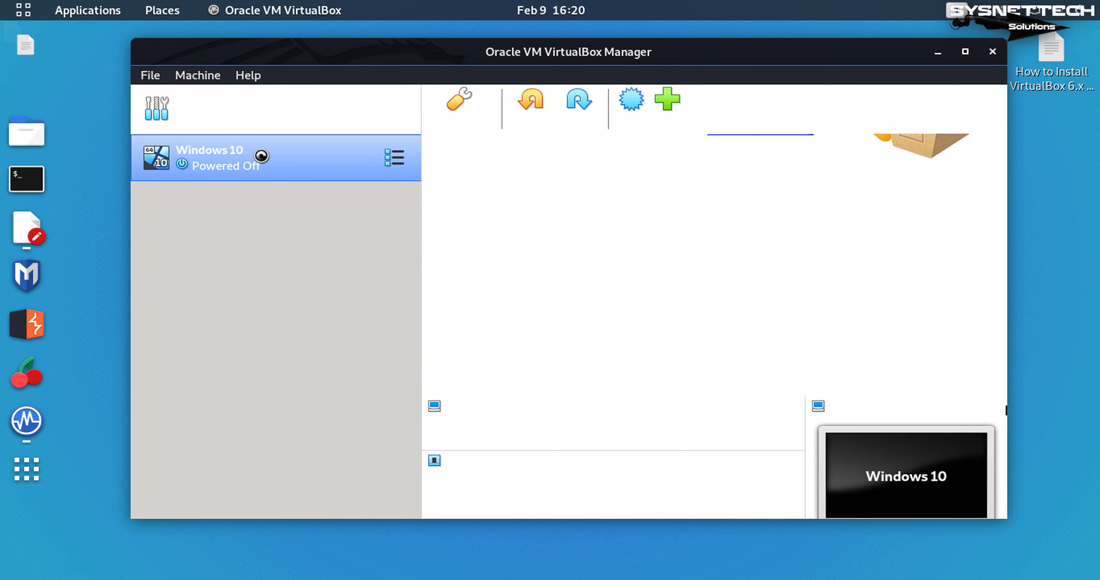
{"action": "right_click", "coordinate": [261, 156]}
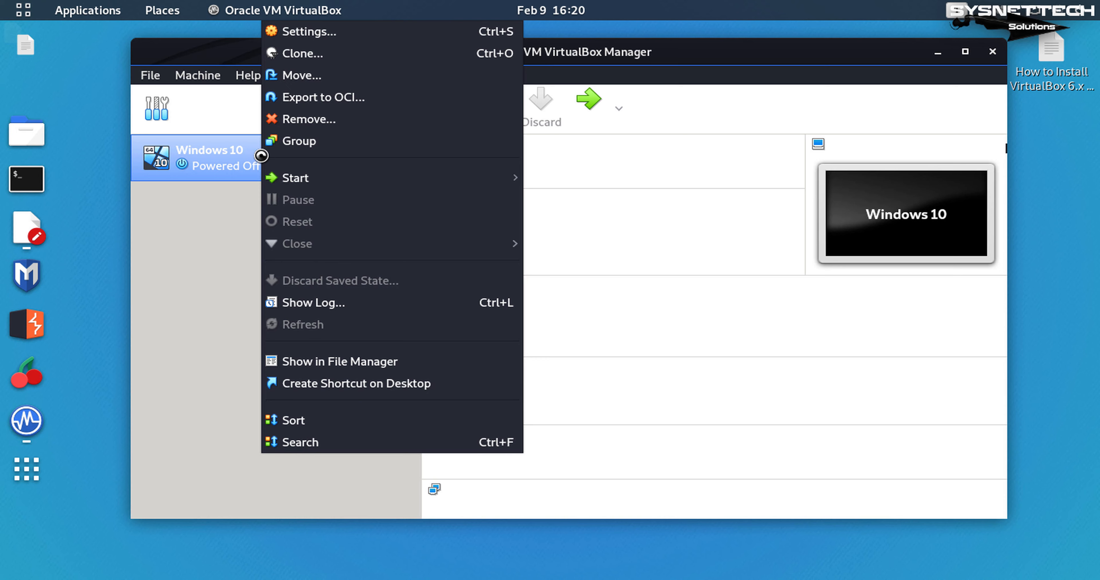
{"action": "left_click", "coordinate": [340, 33]}
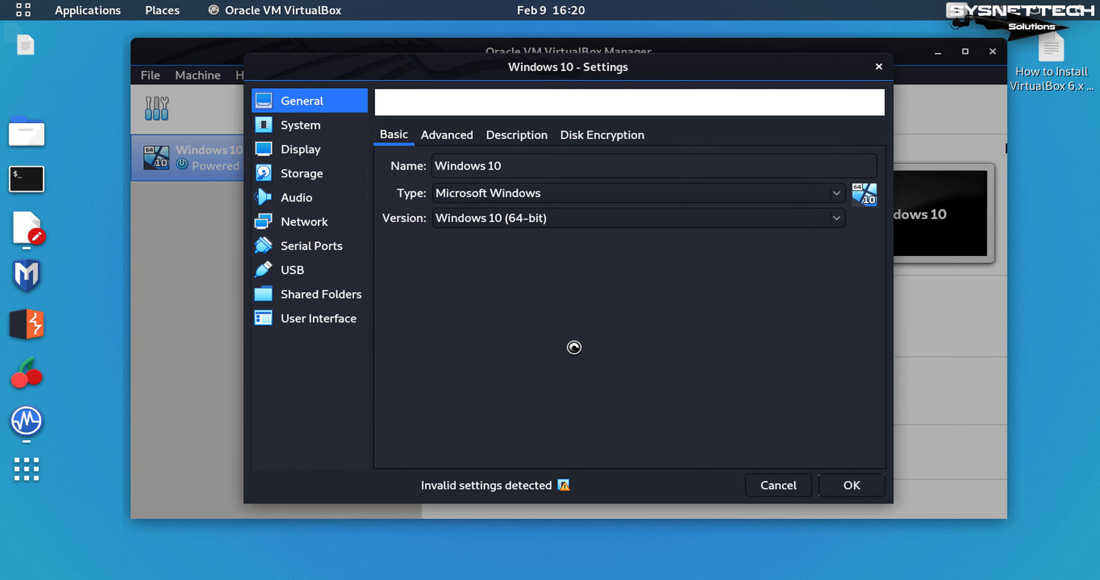
{"action": "left_click", "coordinate": [333, 175]}
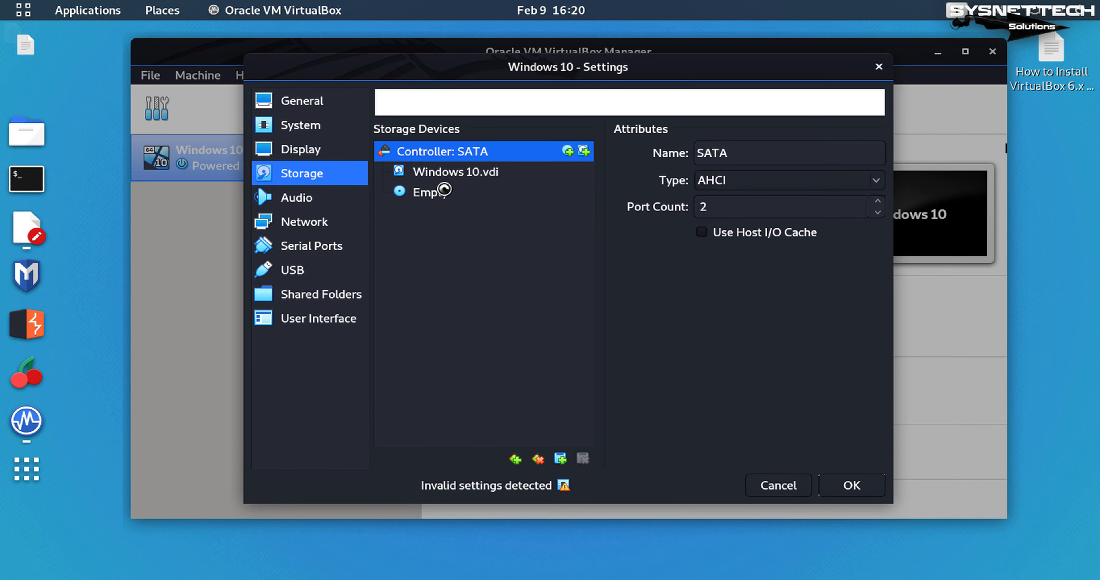
Browse for a virtual optical disk file for the empty SATA drive, and leave the machine's settings without choosing one
{"action": "left_click", "coordinate": [466, 194]}
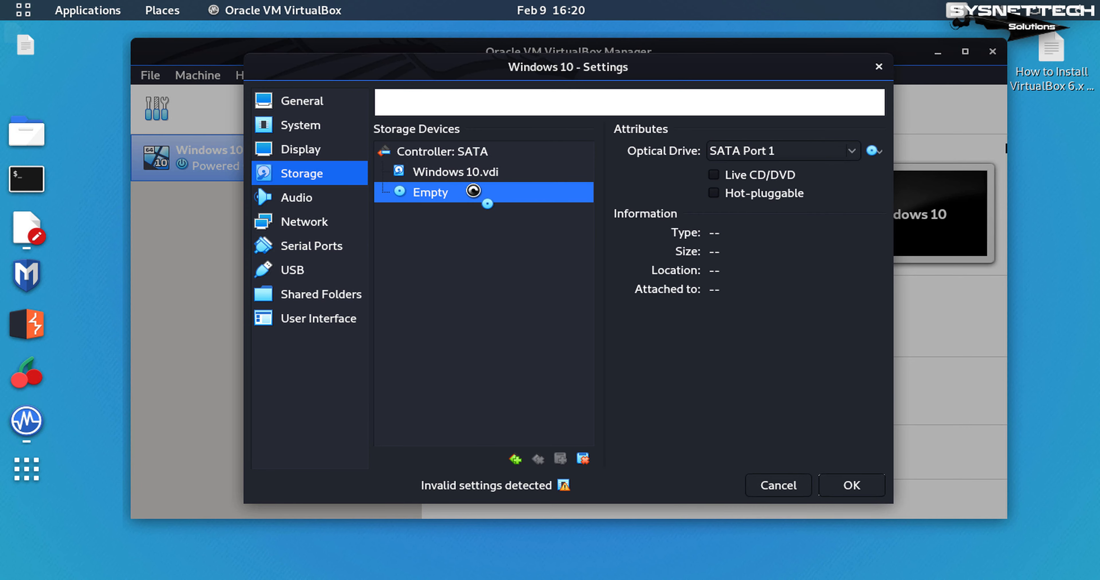
{"action": "left_click_drag", "start_coordinate": [496, 172], "coordinate": [417, 187]}
{"action": "left_click", "coordinate": [851, 150]}
{"action": "left_click", "coordinate": [874, 149]}
{"action": "left_click", "coordinate": [875, 151]}
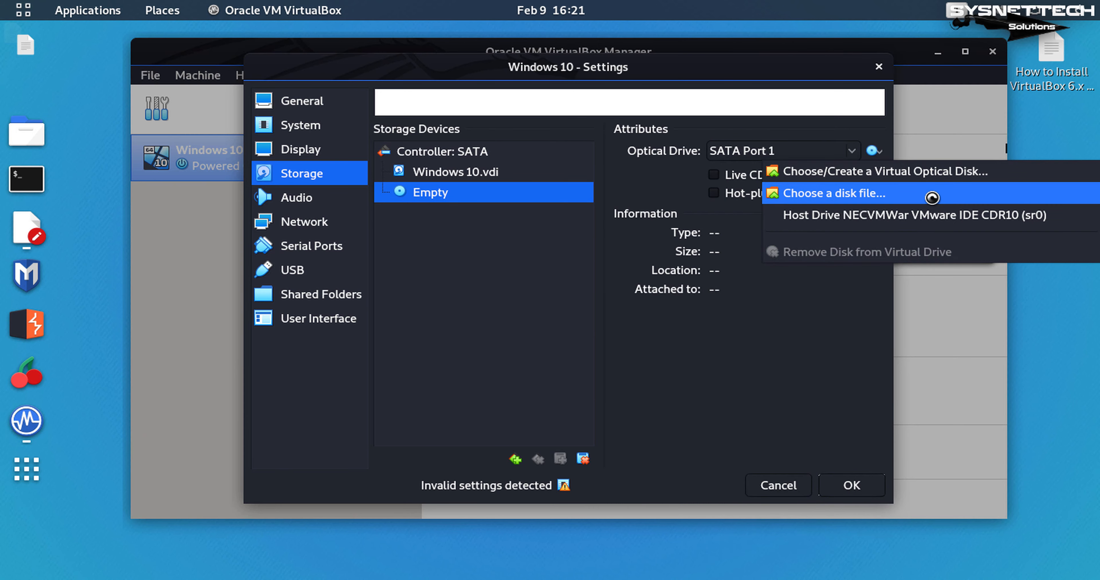
{"action": "left_click", "coordinate": [936, 193]}
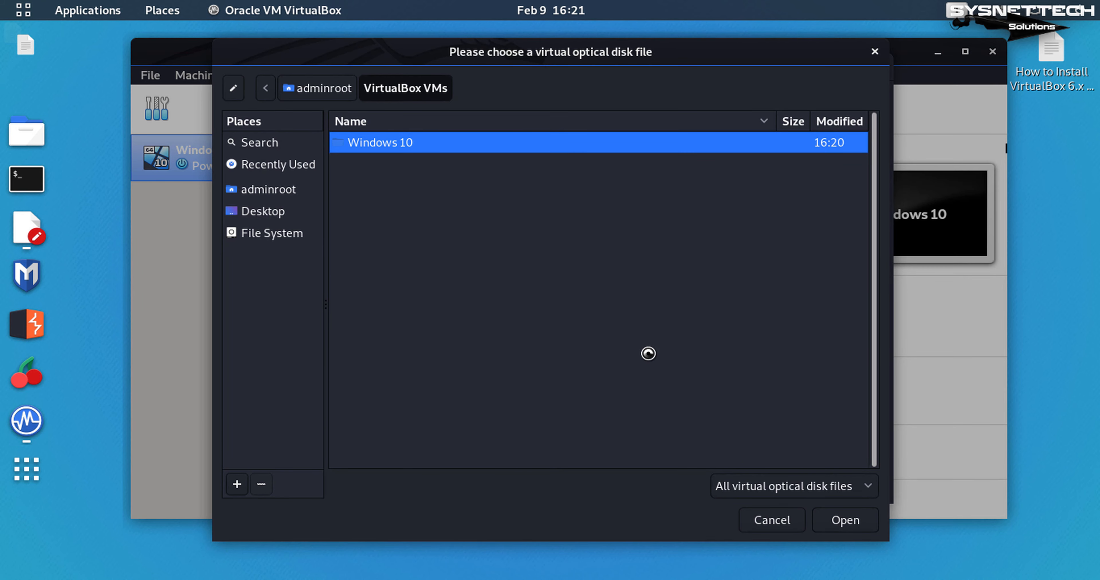
{"action": "left_click", "coordinate": [778, 517]}
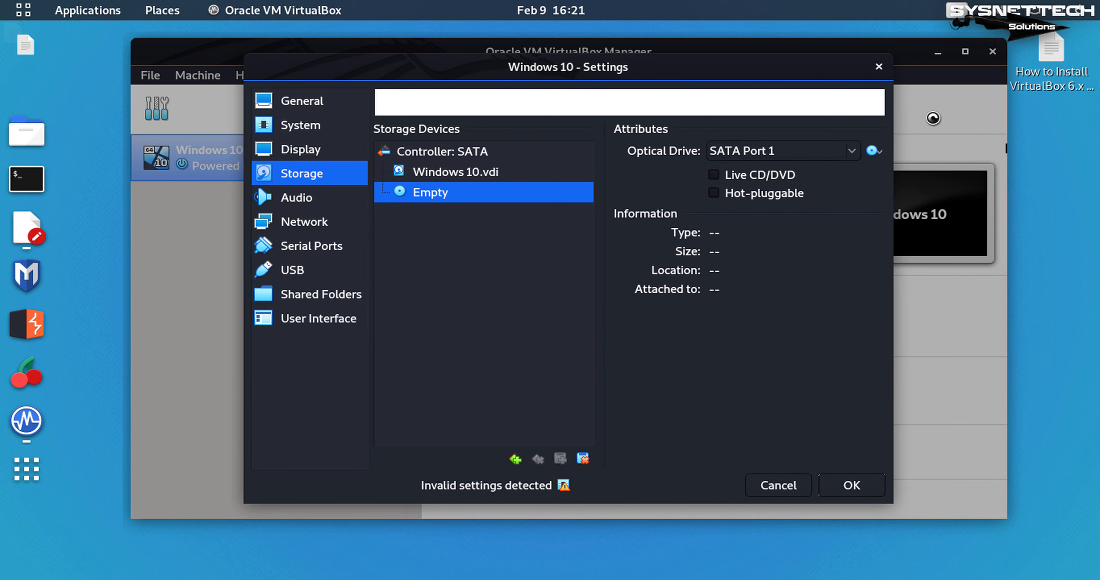
{"action": "left_click", "coordinate": [879, 67]}
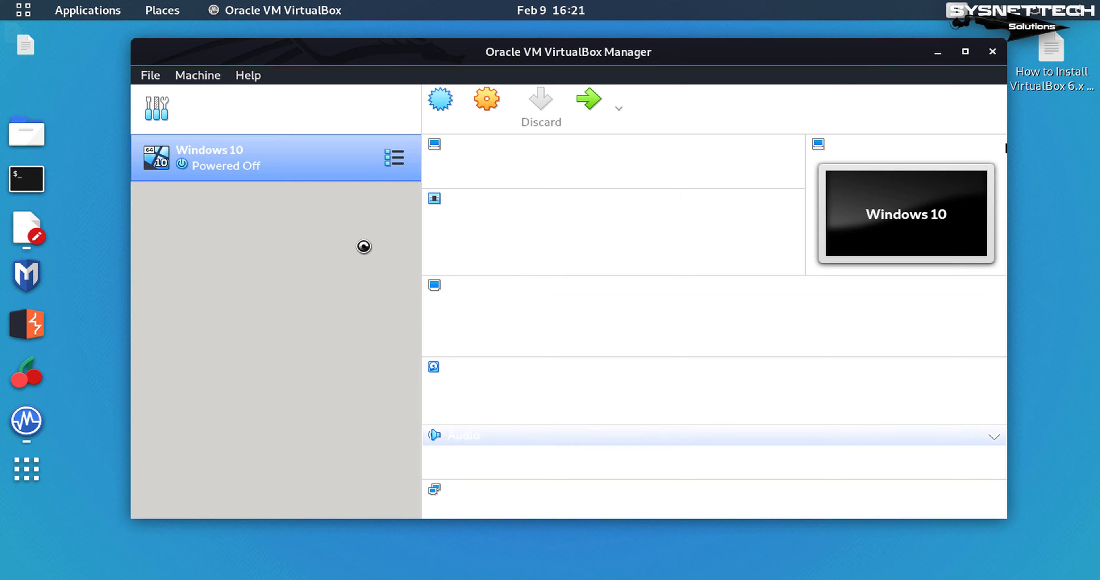
Remove the Windows 10 virtual machine and delete all its files from the hard disk
{"action": "right_click", "coordinate": [303, 155]}
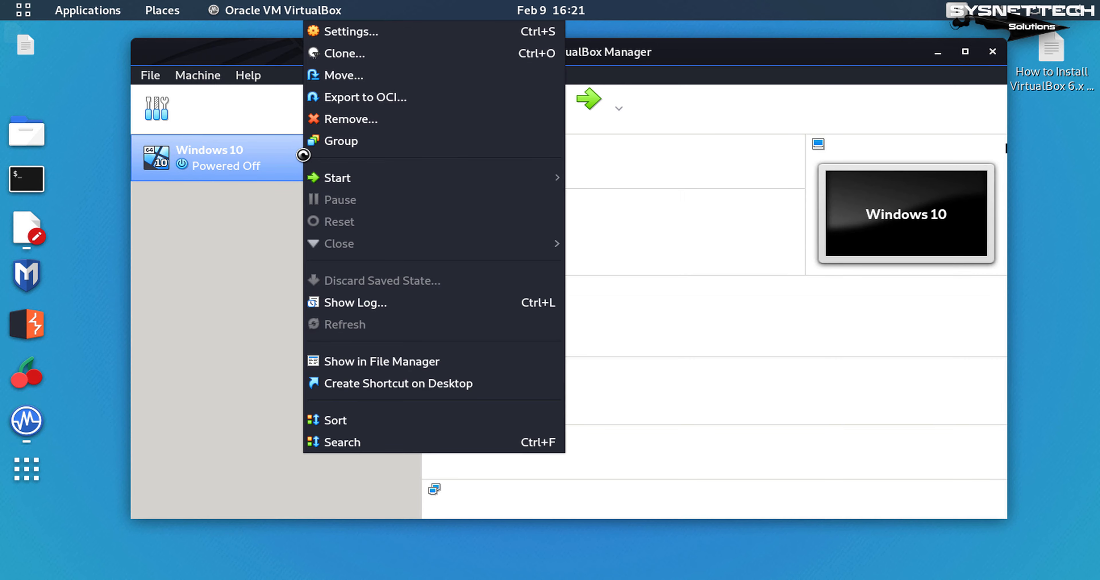
{"action": "left_click", "coordinate": [406, 122]}
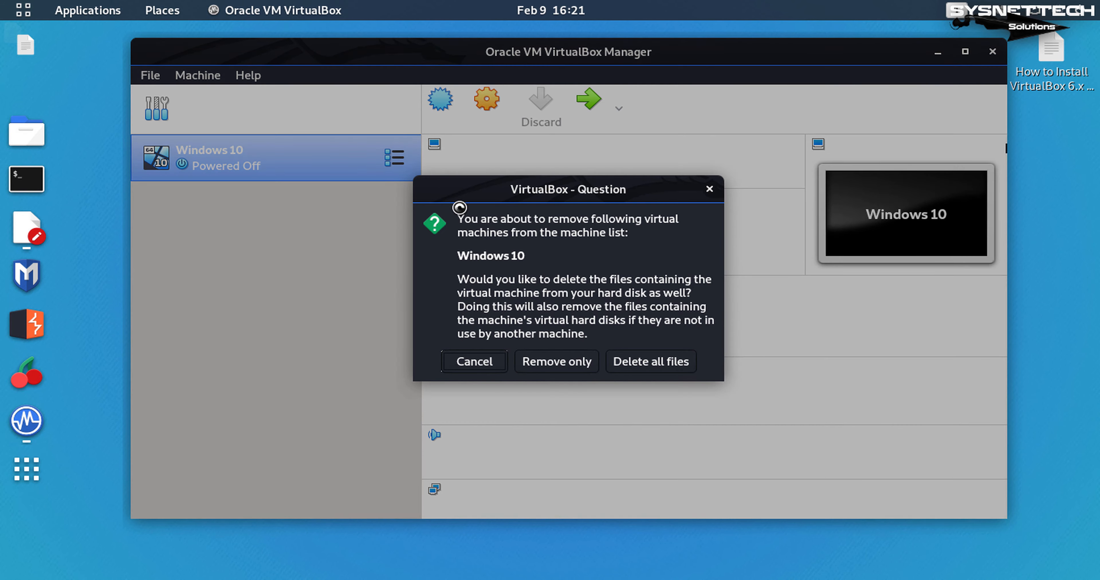
{"action": "left_click", "coordinate": [653, 363]}
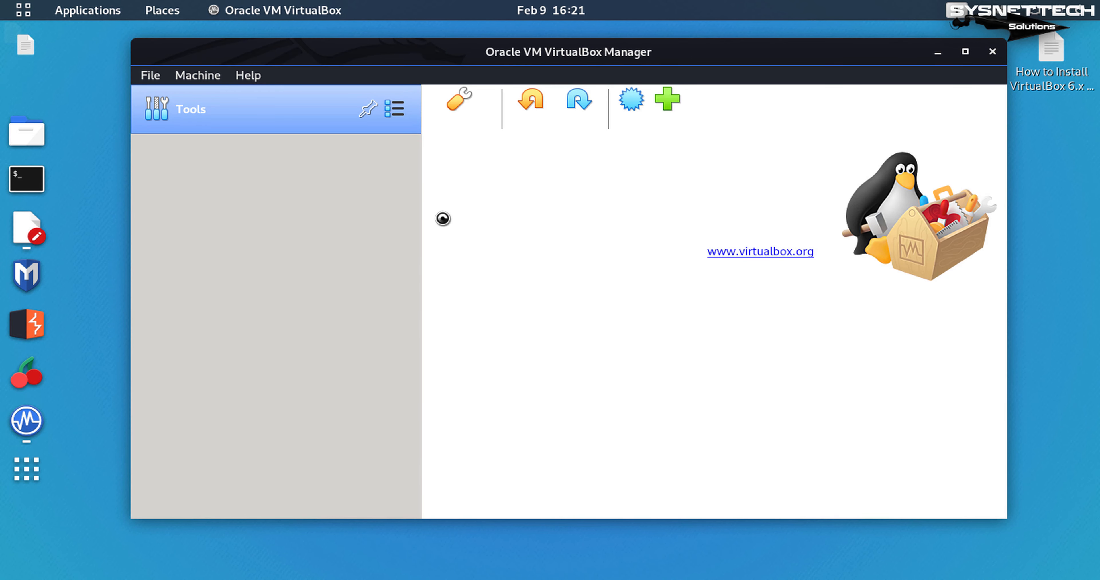
View the version information in the About VirtualBox window
{"action": "left_click", "coordinate": [247, 76]}
{"action": "left_click", "coordinate": [306, 220]}
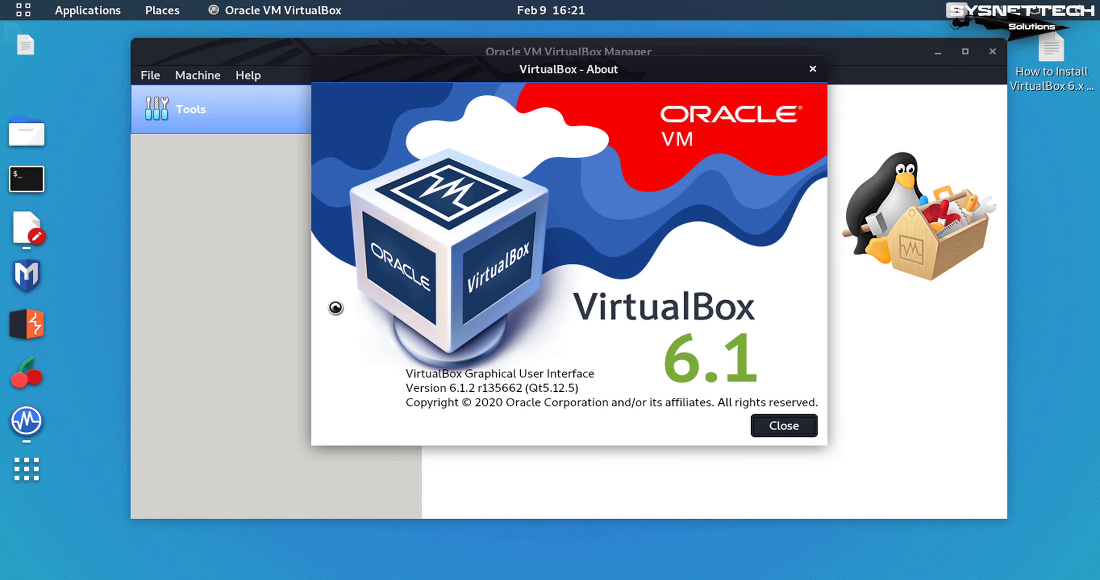